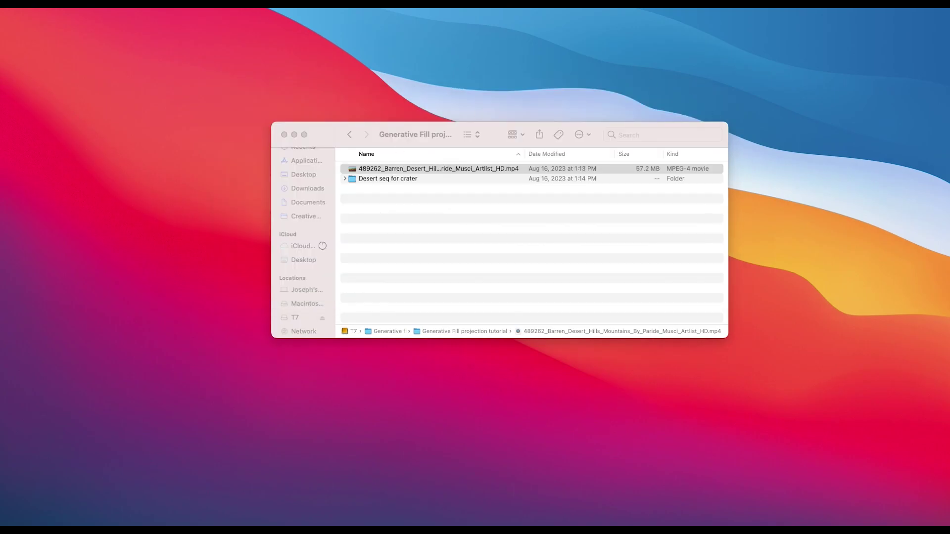
Open the barren desert hills MP4 clip from the Generative Fill projection tutorial folder and play it through
key("super+o")
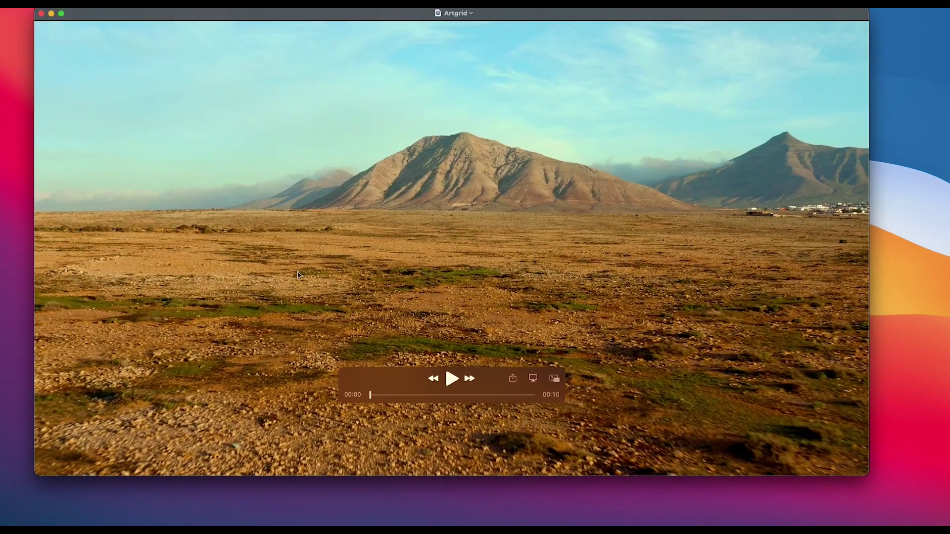
key("space")
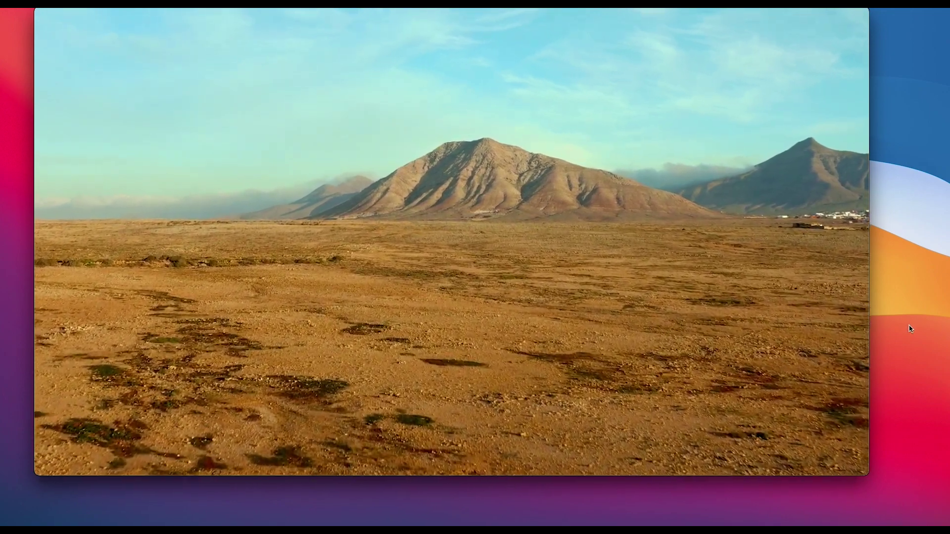
mouse_move(415, 290)
key("space")
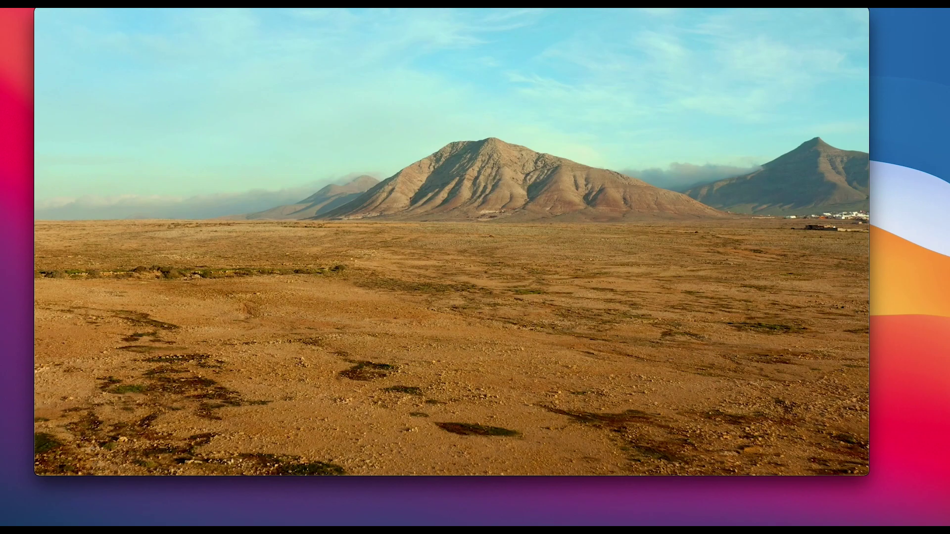
key("space")
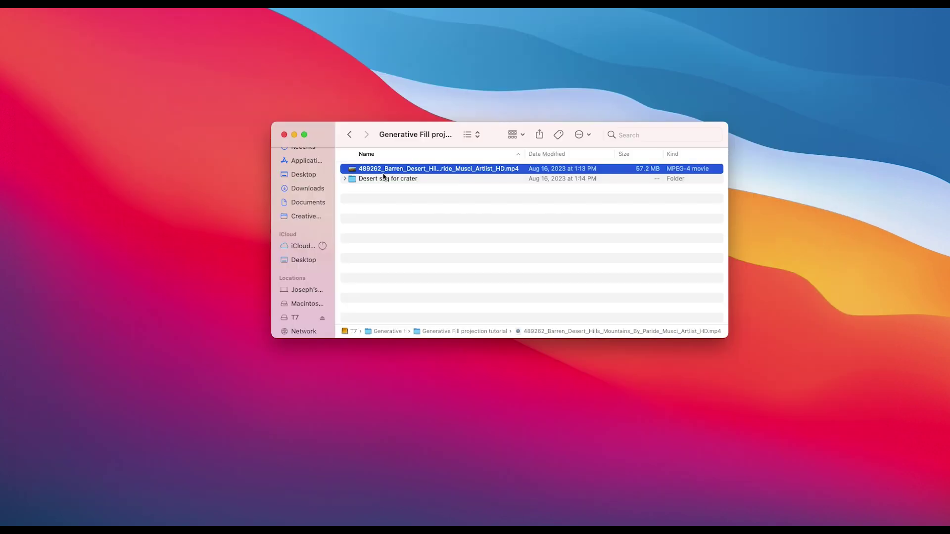
Browse the PNG frames in the "Desert seq for crater" folder and preview "Desert for crate00022.png"
left_click(404, 180)
left_click(345, 179)
left_click(401, 192)
scroll(403, 286, "down", 5)
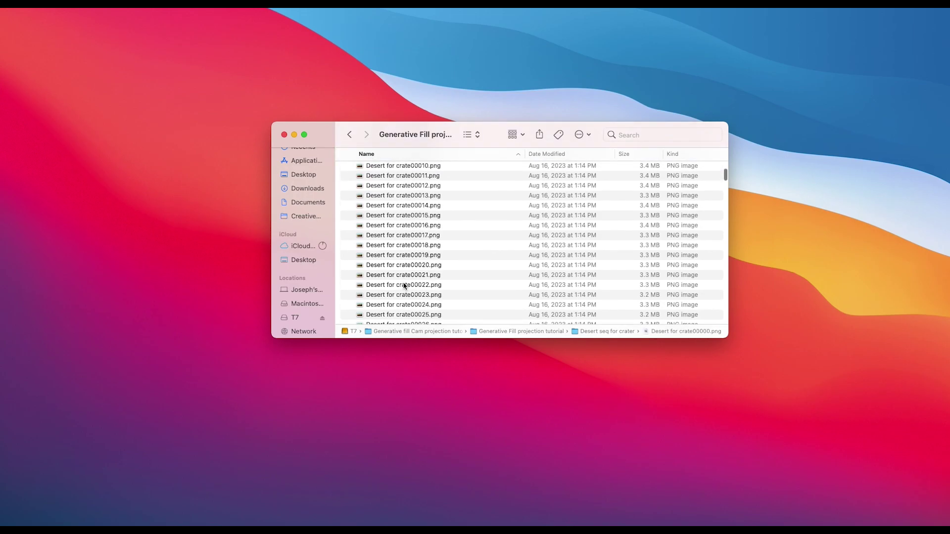
double_click(403, 285)
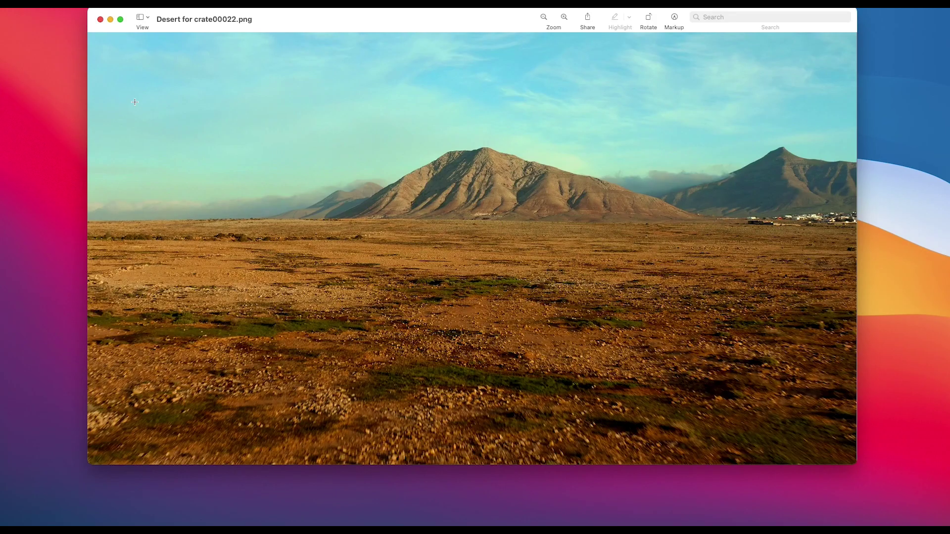
left_click(100, 19)
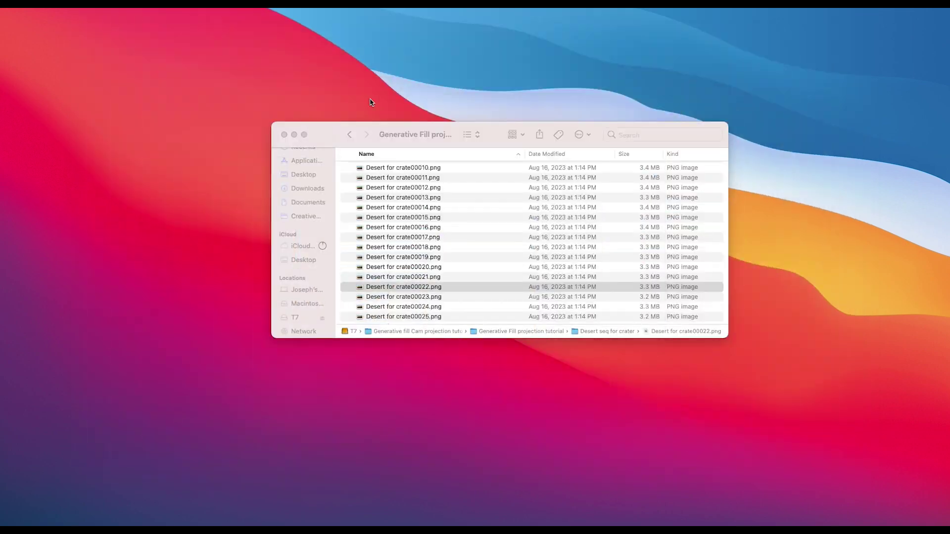
left_click(420, 170)
scroll(421, 174, "up", 5)
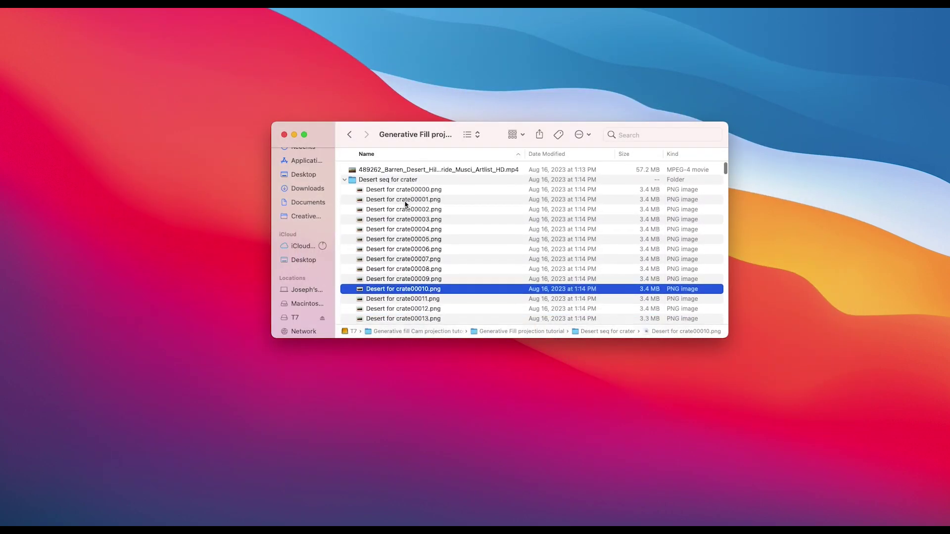
left_click(345, 179)
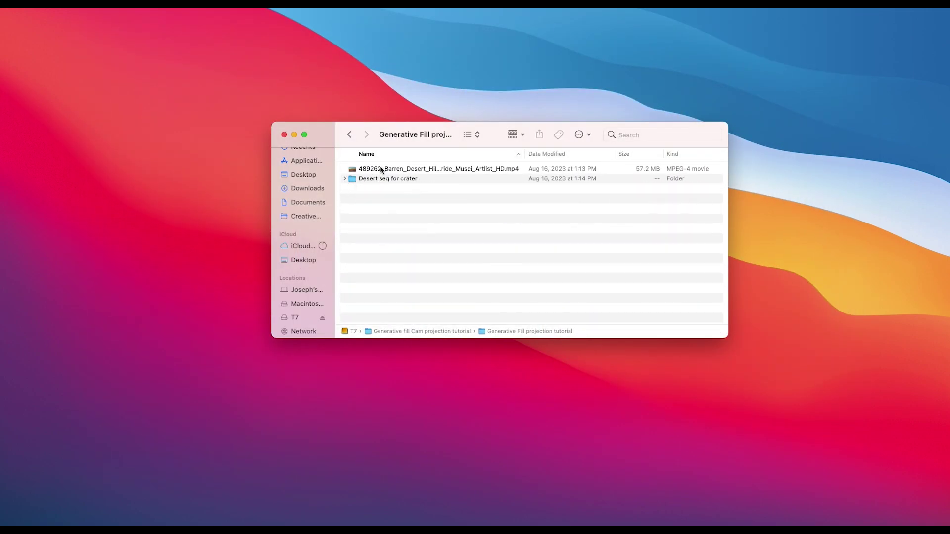
Launch Blender from the Applications folder
left_click(364, 181)
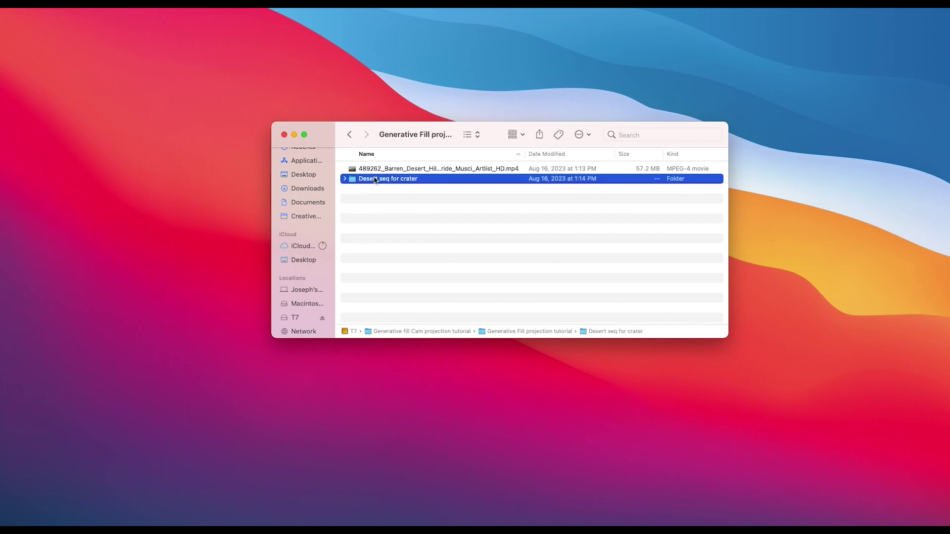
left_click(304, 161)
scroll(364, 172, "down", 5)
double_click(350, 193)
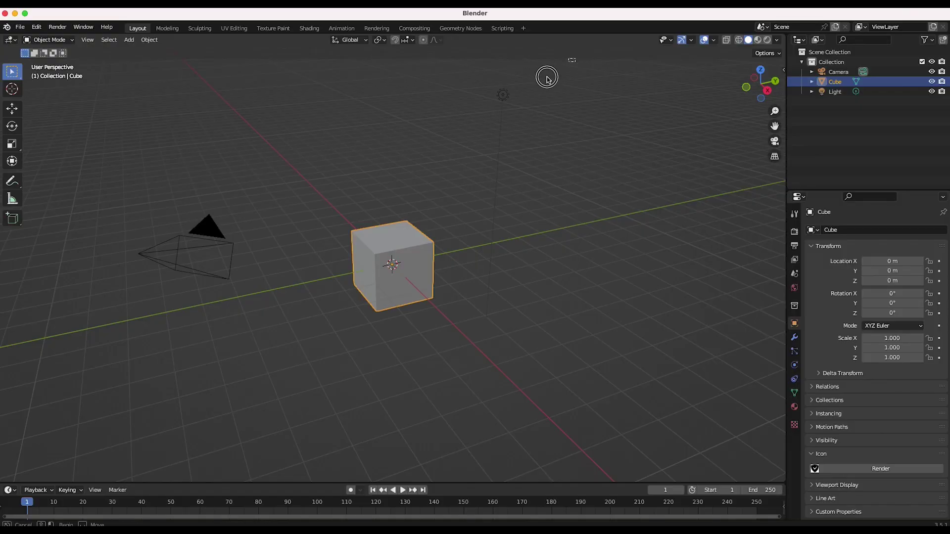
Delete the default cube and light, and add a VFX Motion Tracking workspace
left_click_drag(573, 58, 248, 338)
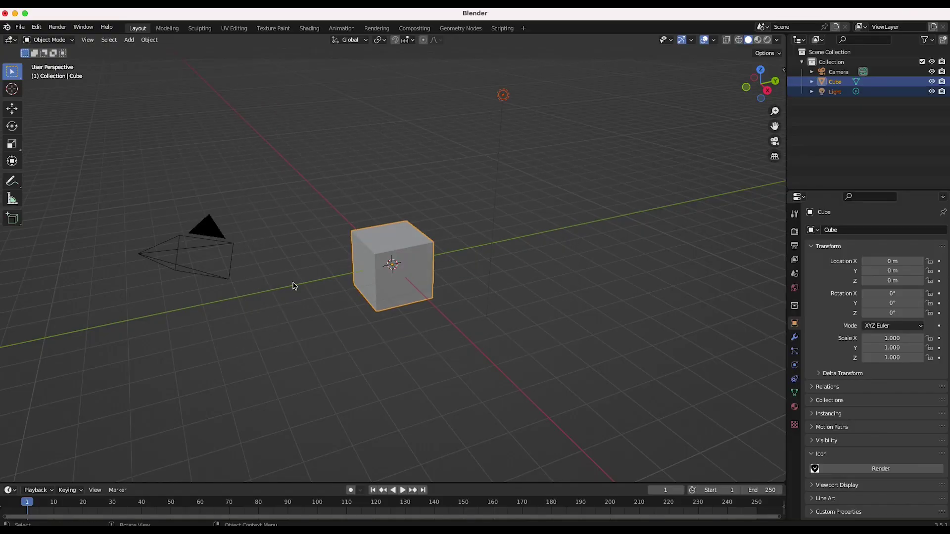
key("Delete")
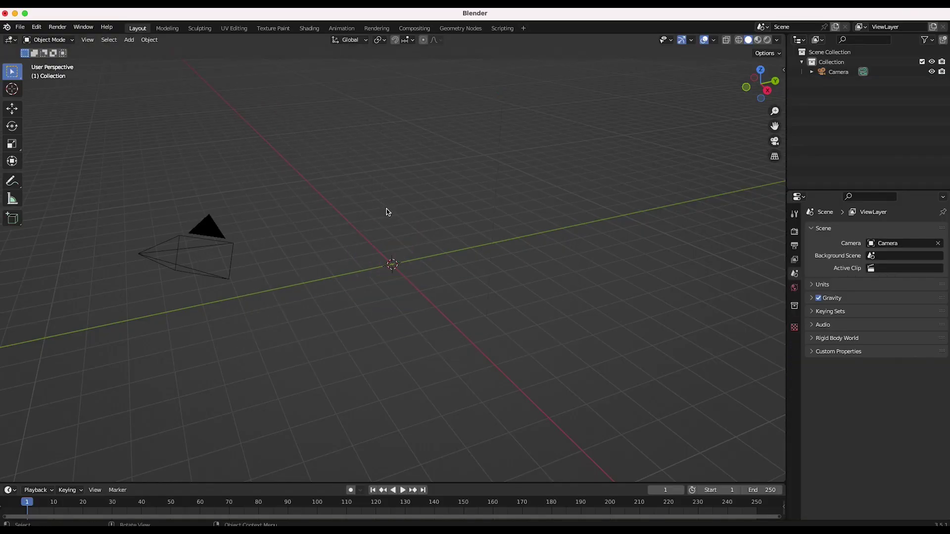
left_click(524, 29)
mouse_move(515, 78)
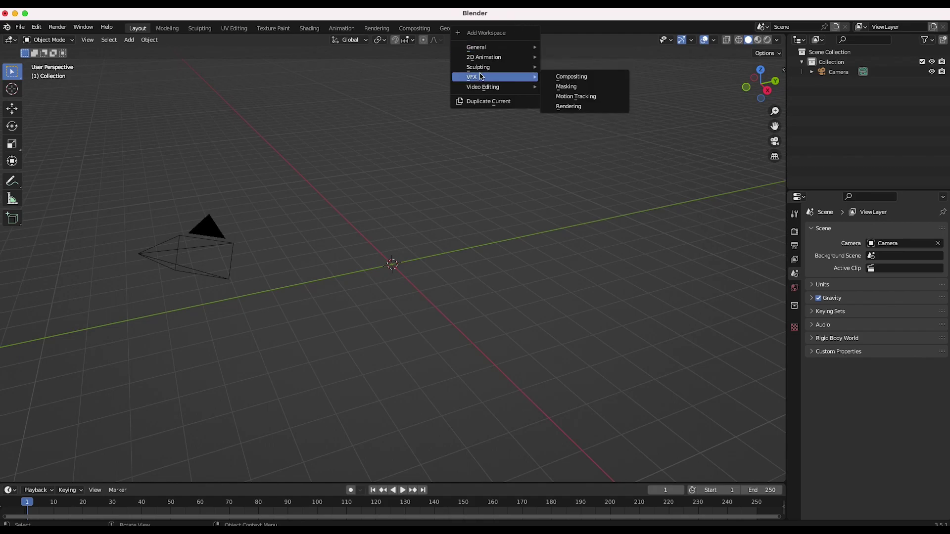
left_click(586, 97)
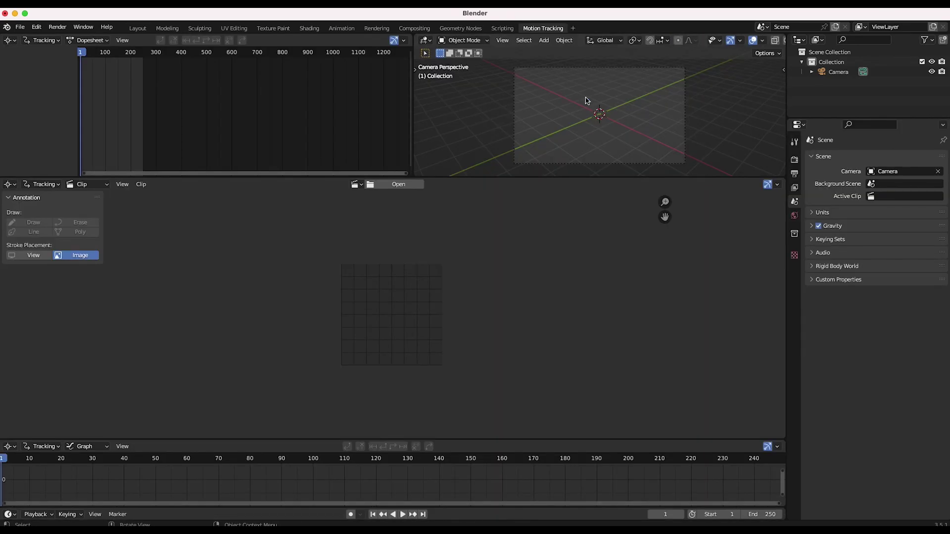
Load the PNG sequence starting with "Desert for crate00000.png" from the "Desert seq for crater" folder as the tracking clip
left_click(396, 184)
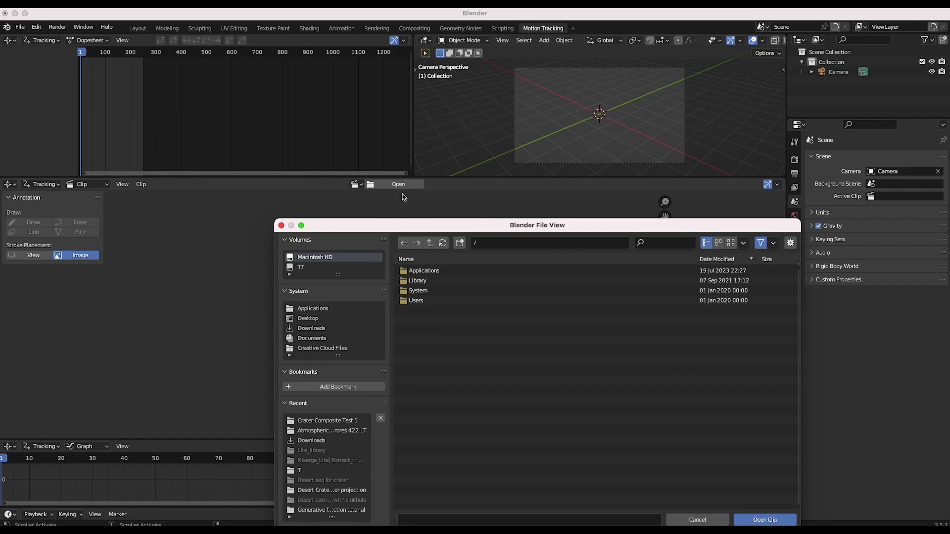
left_click(272, 282)
left_click(374, 104)
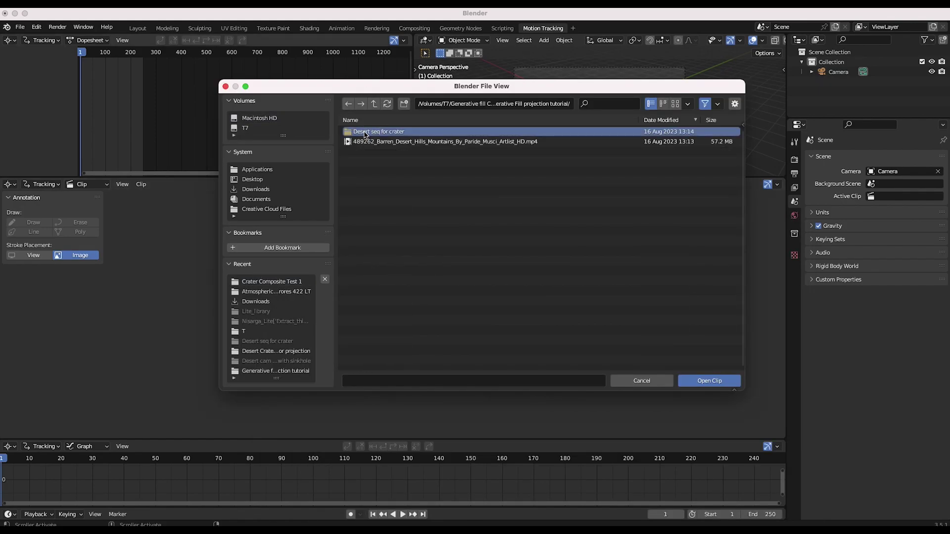
double_click(362, 133)
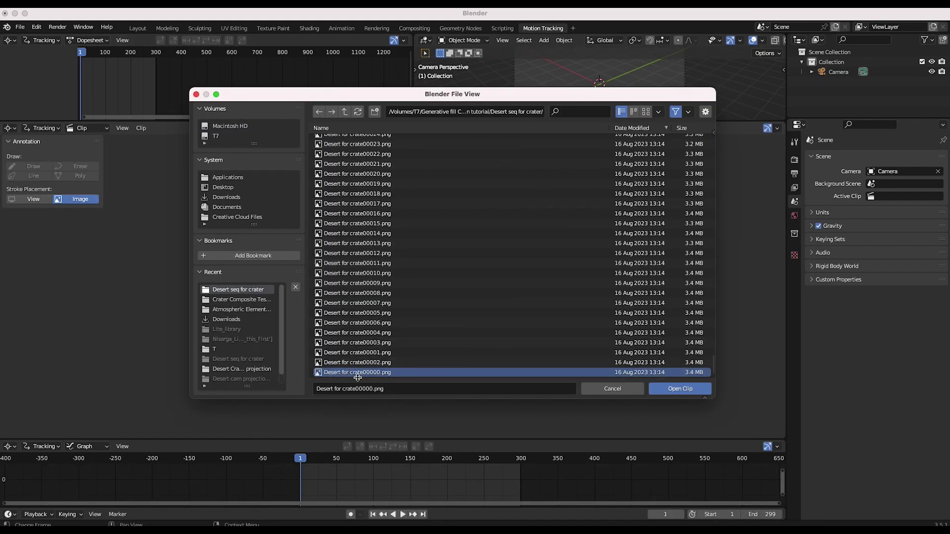
left_click(676, 390)
Play part of the desert clip, match the scene frames to its length and prefetch all its frames
key("space")
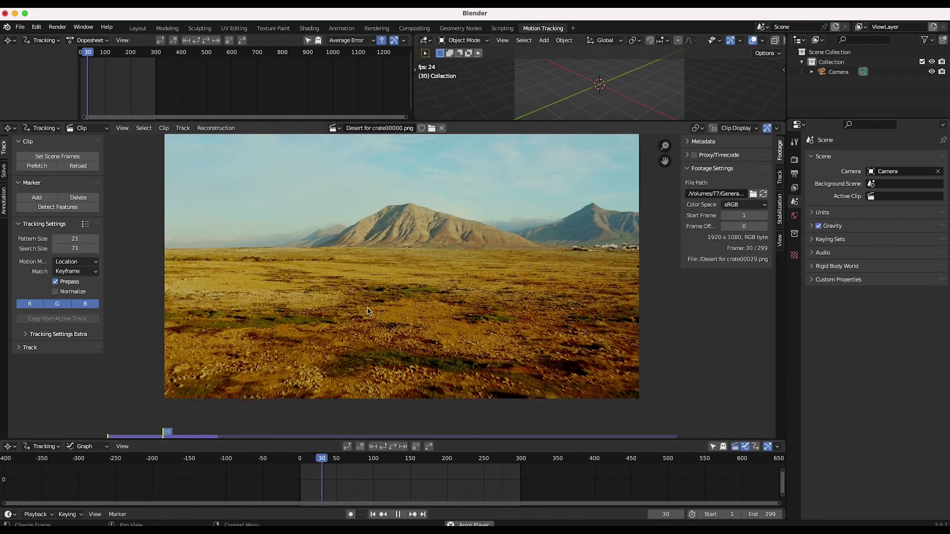
key("space")
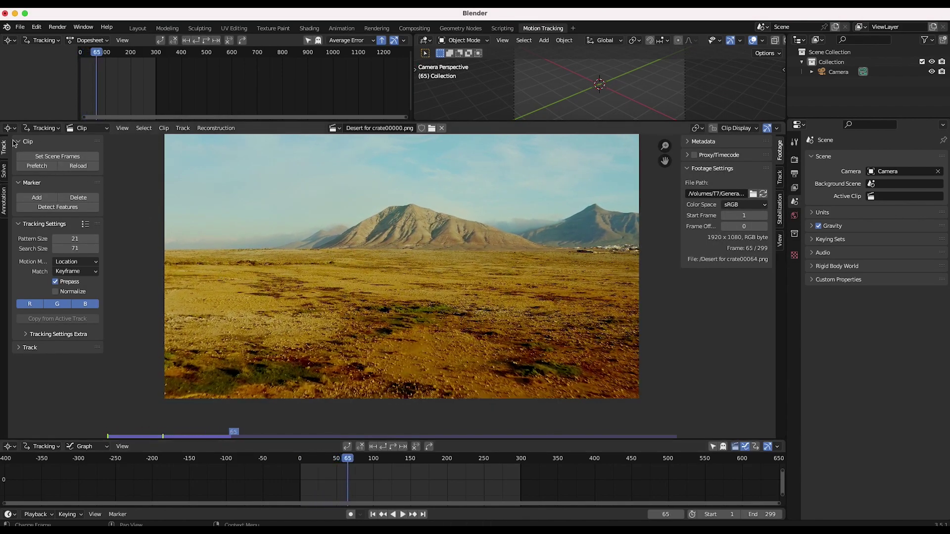
left_click(55, 156)
middle_click_drag(408, 246, 418, 262)
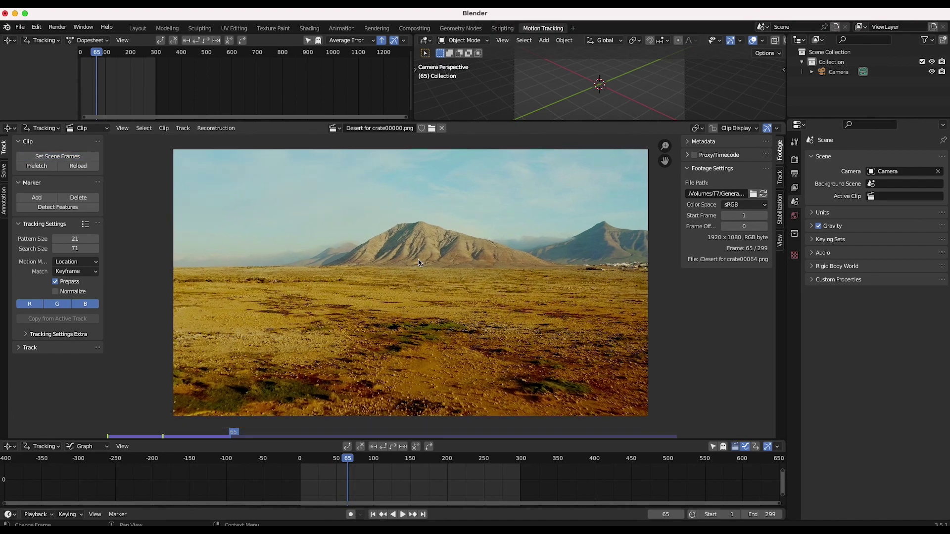
left_click(37, 166)
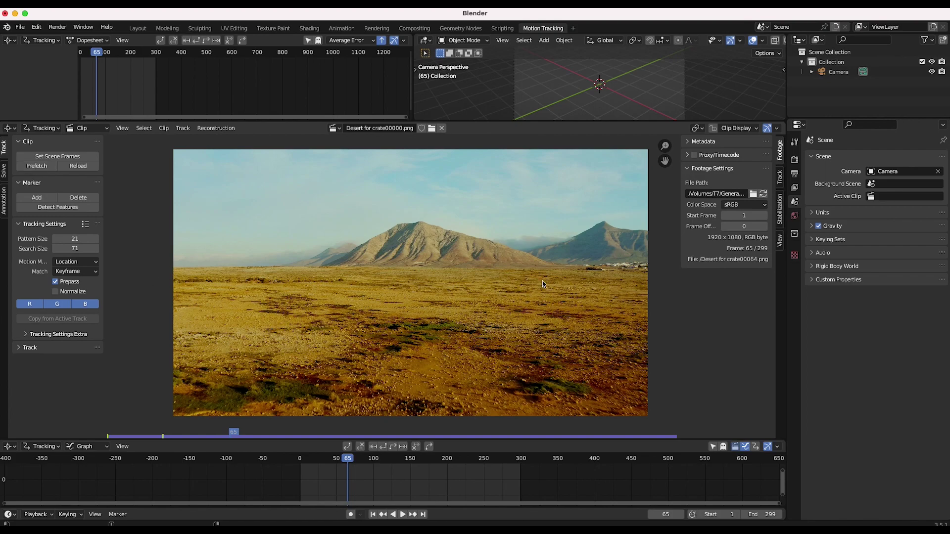
Scrub through the prefetched desert clip and return to frame 1
left_click(373, 514)
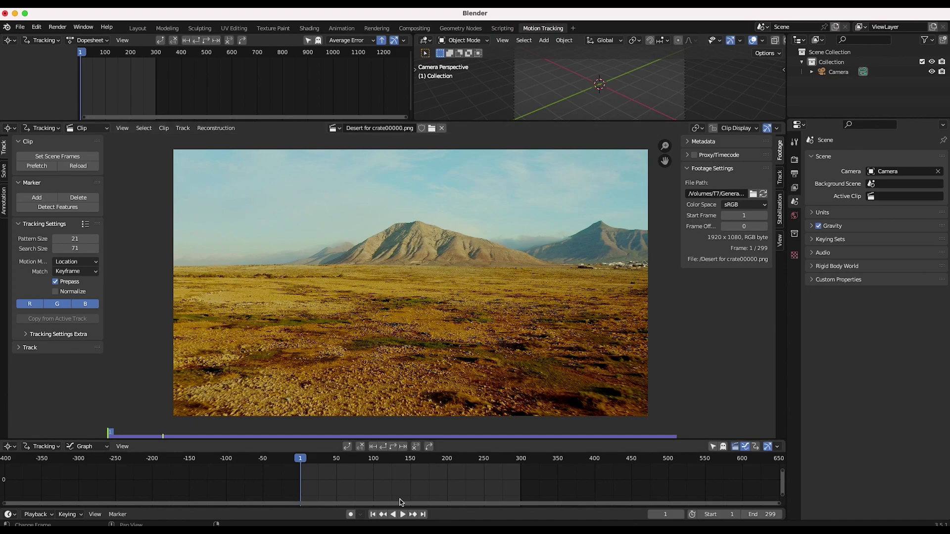
left_click_drag(306, 462, 474, 463)
left_click(373, 515)
scroll(400, 281, "up", 2)
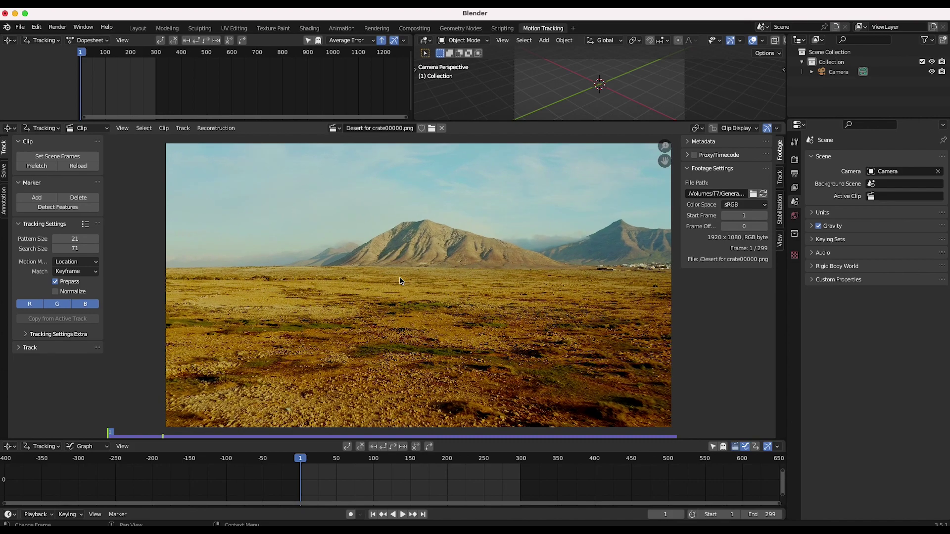
Apply the tracking preset with pattern size 31, search size 91 and previous-frame matching, and enable Normalize
left_click(85, 224)
left_click(79, 158)
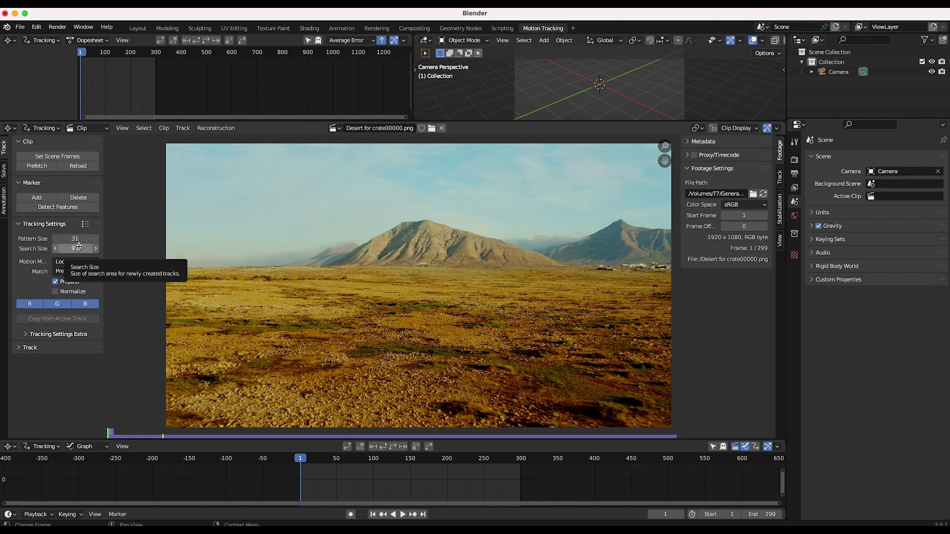
left_click(55, 291)
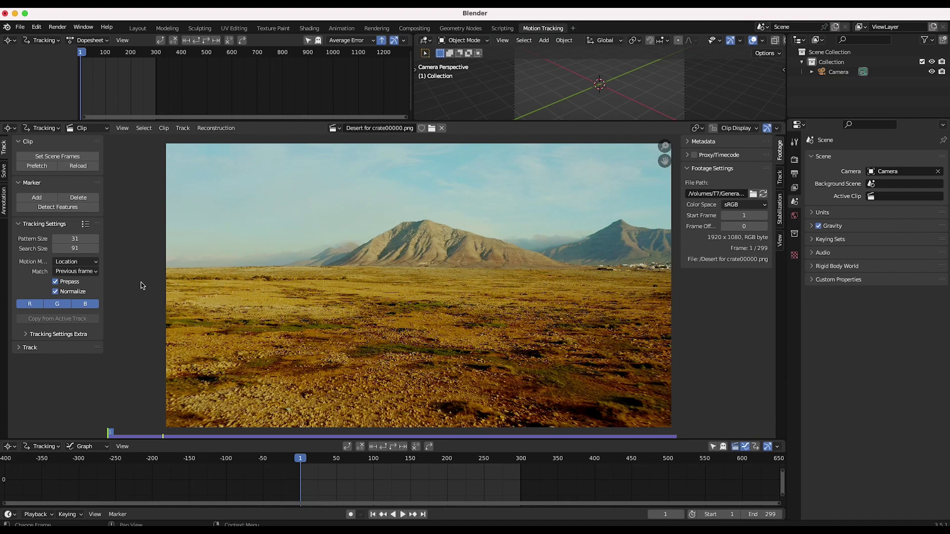
Detect features on frame 1 with the default detection settings and track the markers forward through the clip
left_click(54, 209)
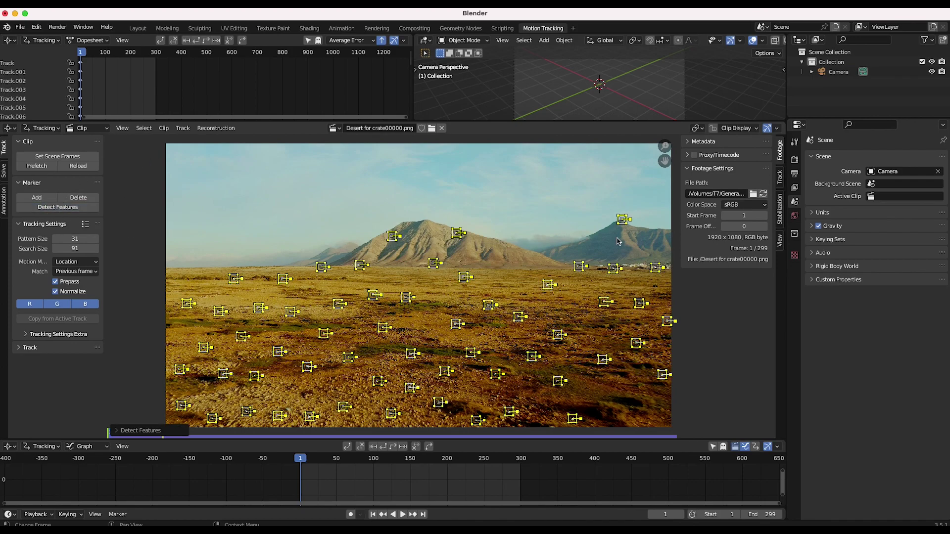
left_click(117, 432)
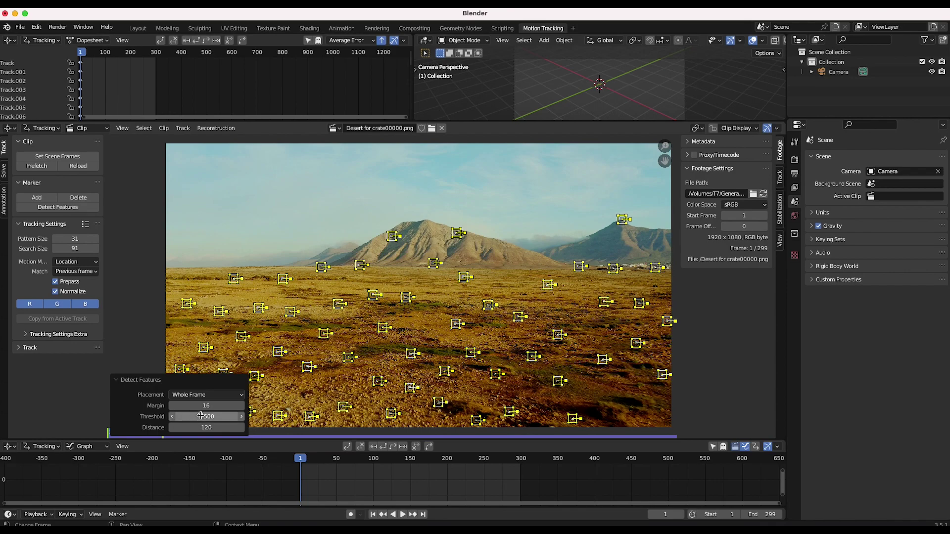
left_click(119, 379)
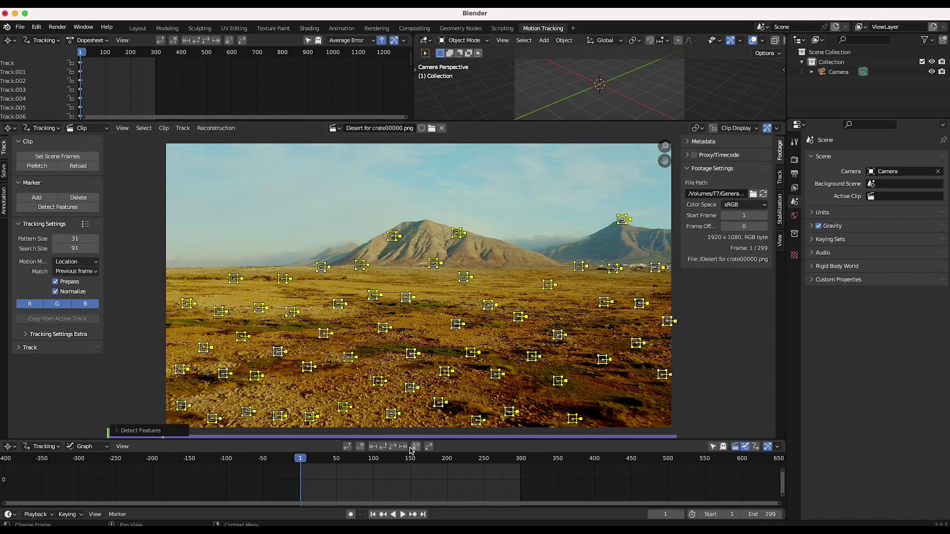
left_click(394, 448)
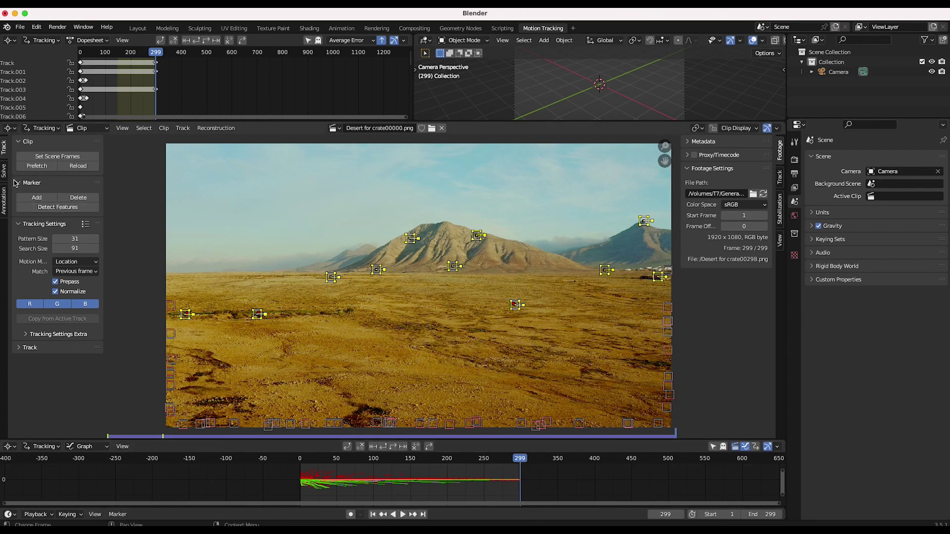
Detect new features on frame 299 and track them backward to frame 1
left_click(43, 208)
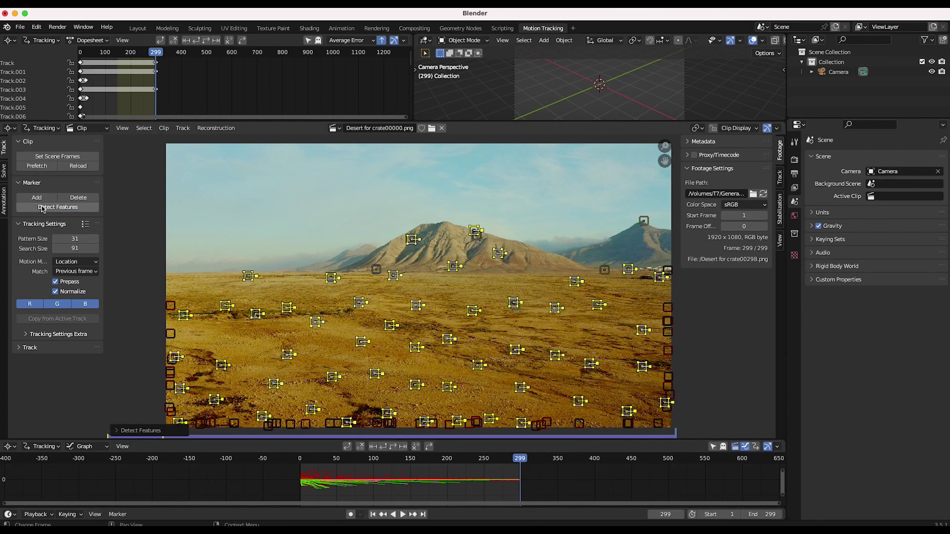
left_click(384, 448)
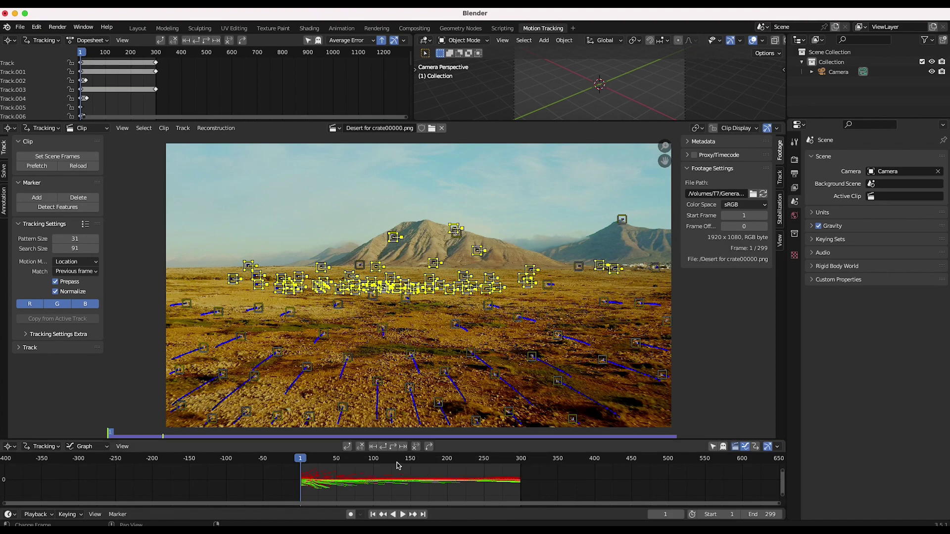
Detect new features on frame 128 and track them backward to frame 1
left_click(393, 464)
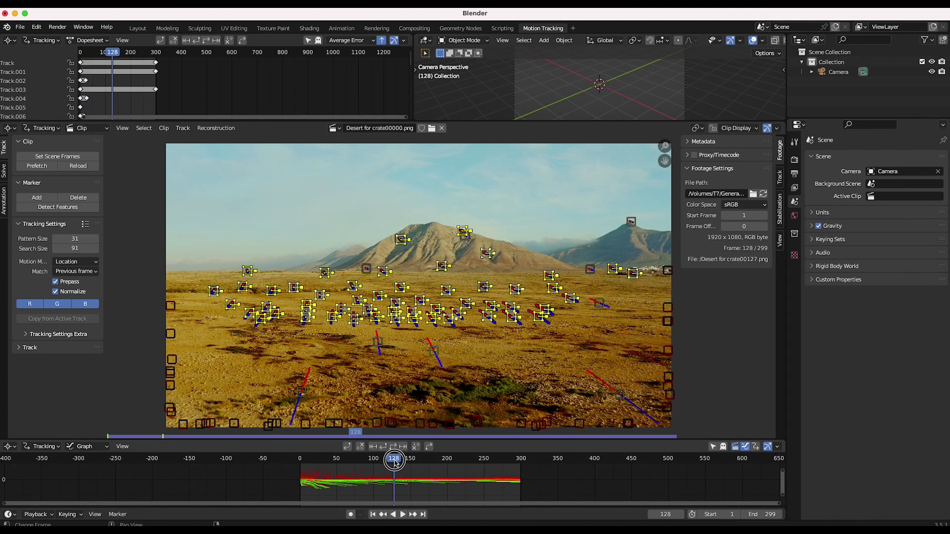
left_click(58, 207)
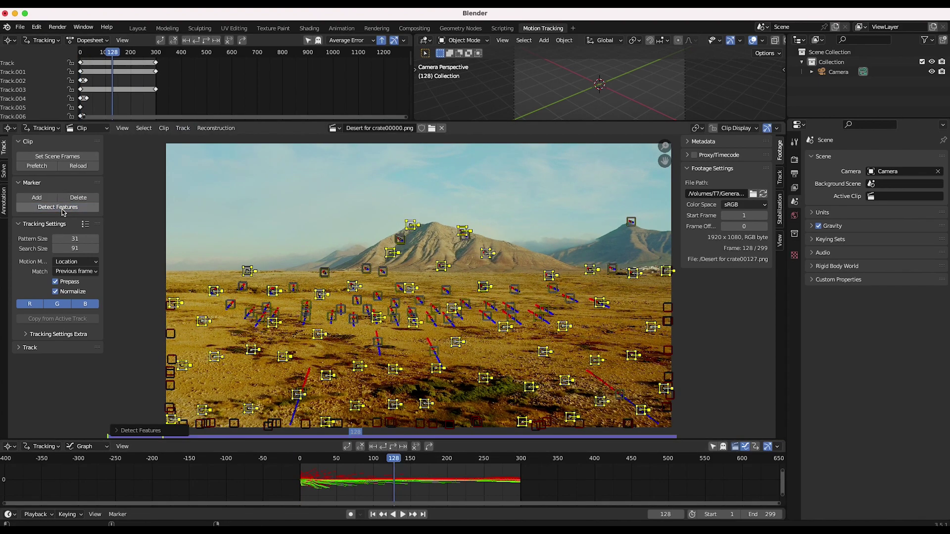
left_click(383, 447)
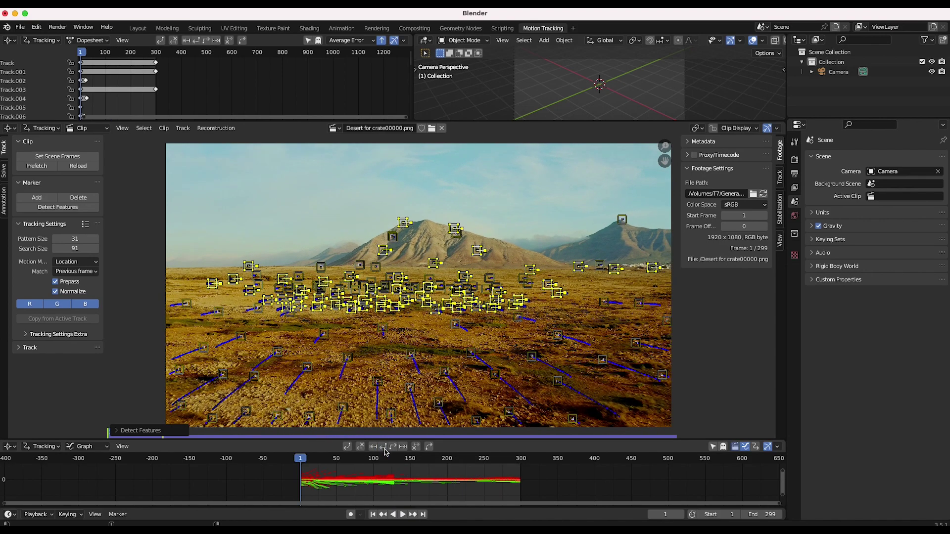
Track the markers detected on frame 128 forward to frame 299 and return to the first frame
left_click_drag(391, 460, 394, 467)
left_click(394, 446)
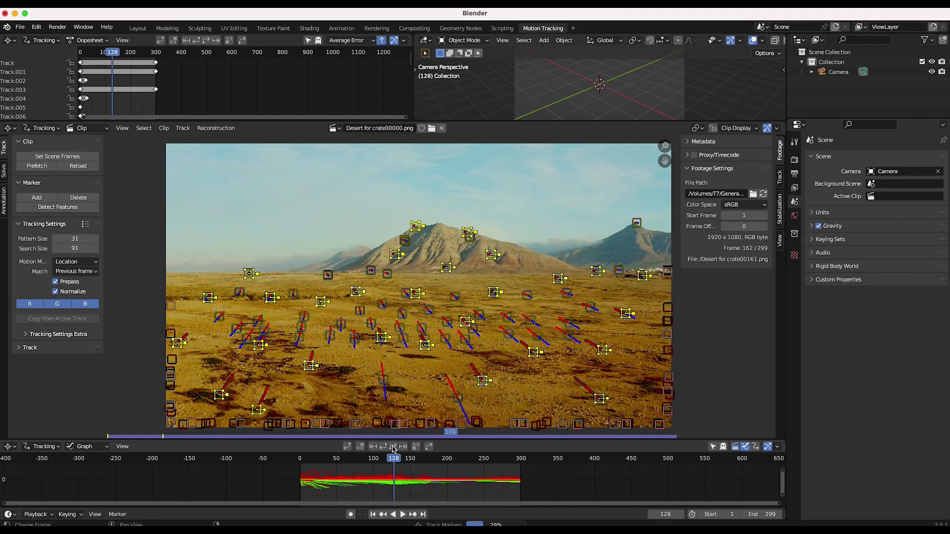
scroll(416, 286, "down", 1)
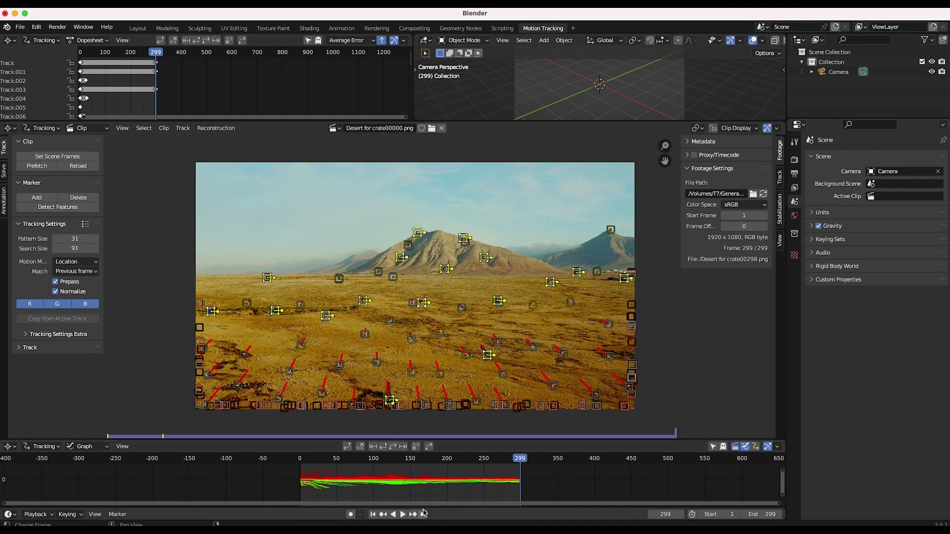
left_click(373, 515)
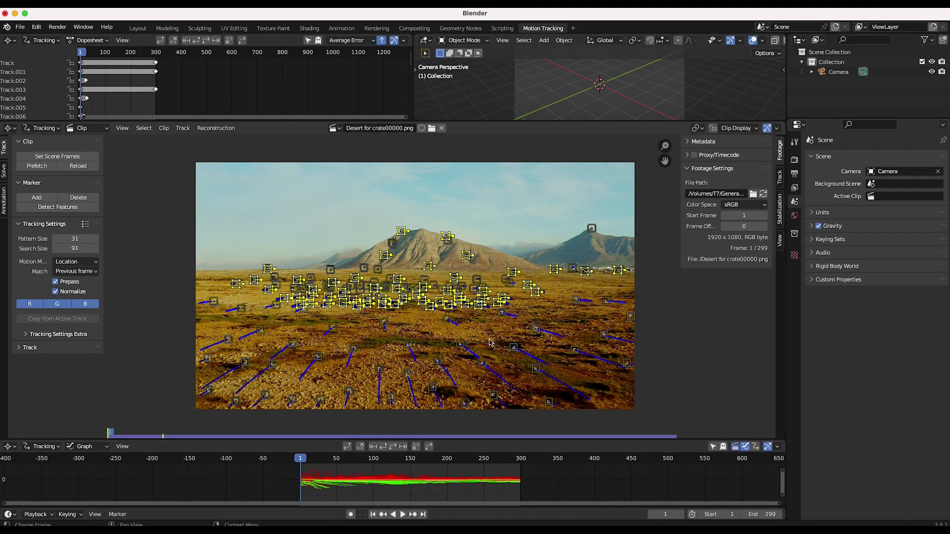
Select all tracking markers and scrub through the clip to check them, ending back on frame 1
key("a")
left_click_drag(303, 461, 297, 505)
mouse_move(471, 487)
left_mouse_down()
mouse_move(329, 487)
mouse_move(514, 487)
mouse_move(303, 503)
mouse_move(381, 509)
mouse_move(474, 489)
left_mouse_up()
key("shift+Left")
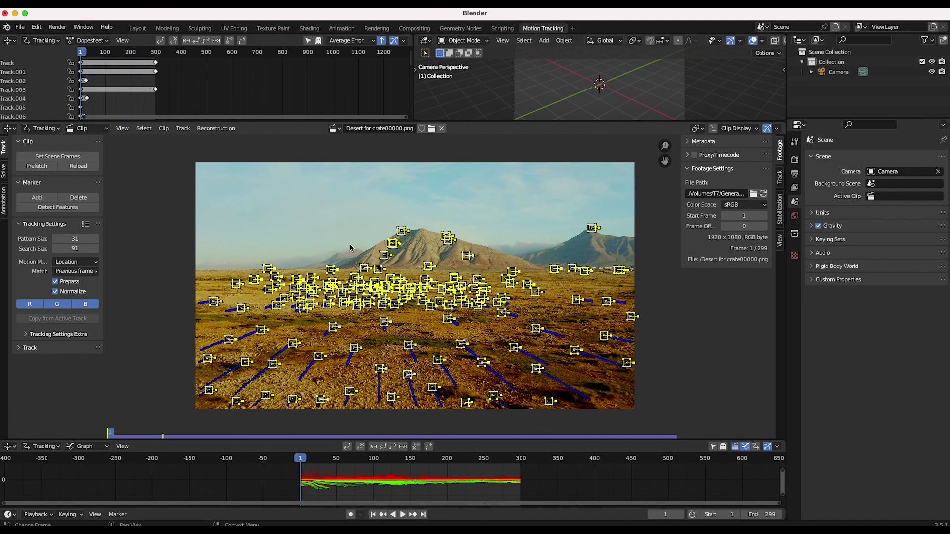
Configure the camera solve with keyframe A at 30, keyframe B at 80 and Focal Length refinement enabled
left_click(3, 175)
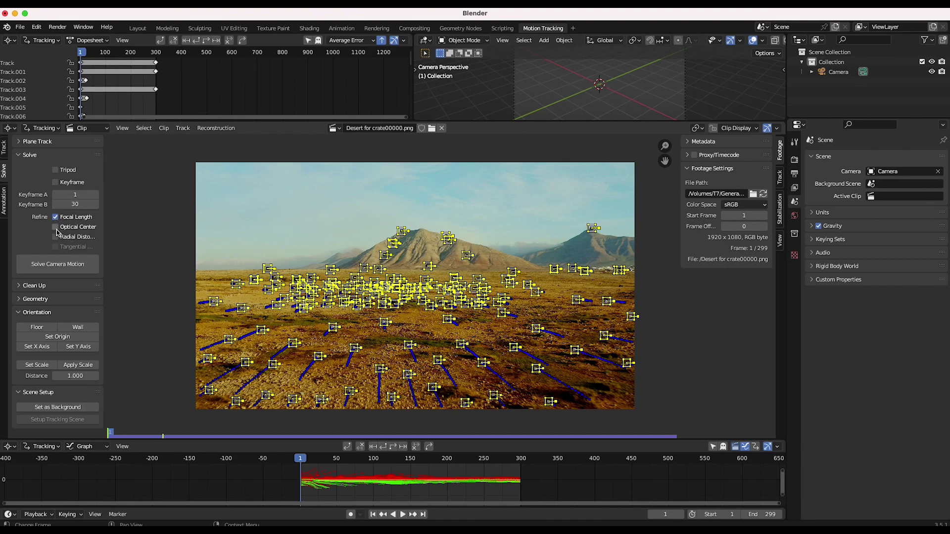
left_click_drag(106, 180, 116, 179)
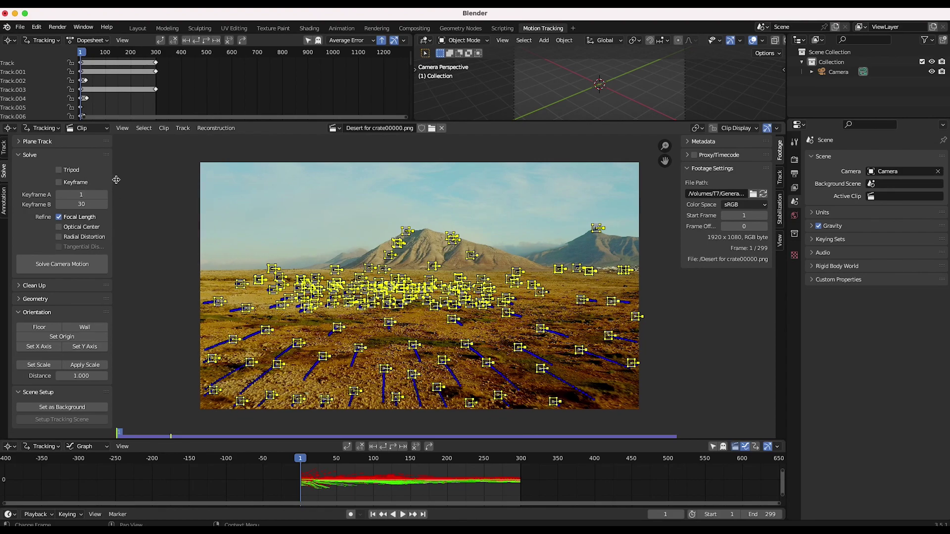
left_click(58, 216)
left_click_drag(315, 461, 360, 463)
left_click(81, 194)
type("30")
key("Return")
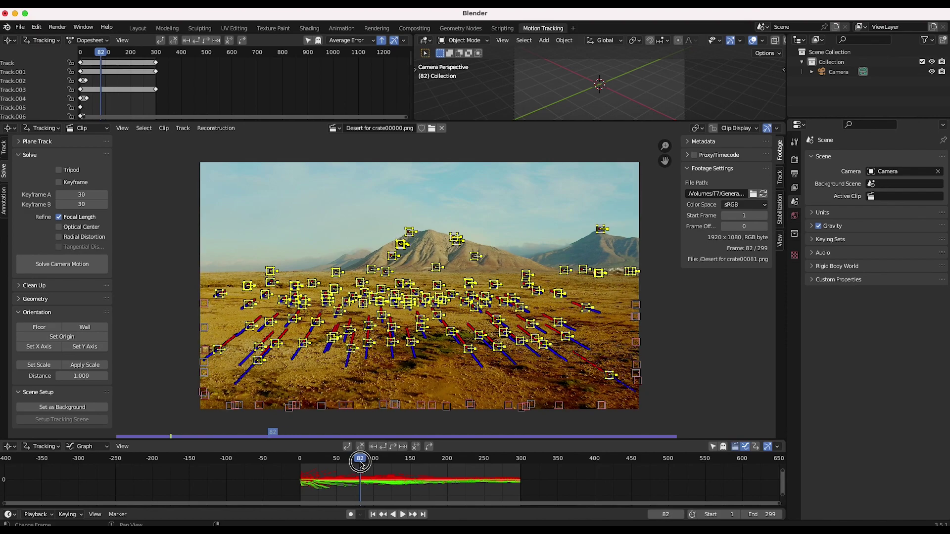
left_click(80, 203)
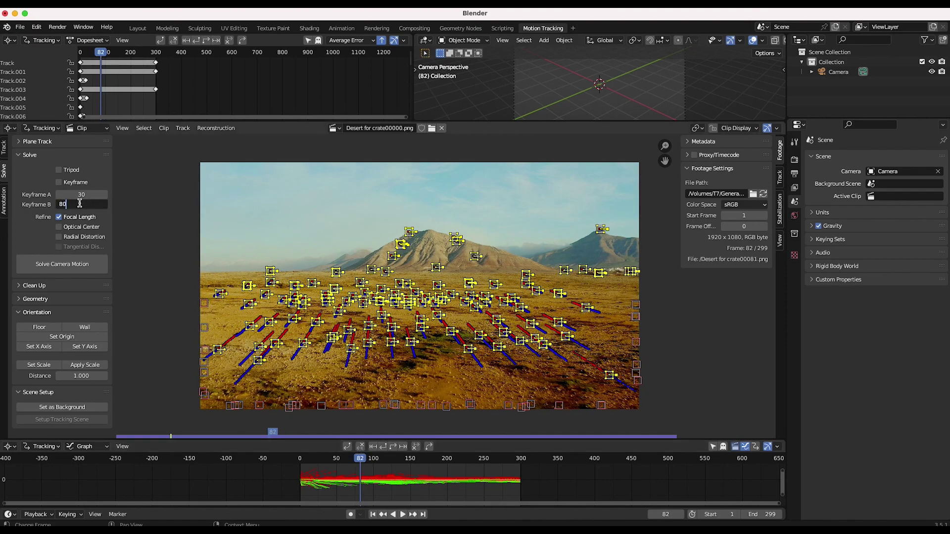
key("Return")
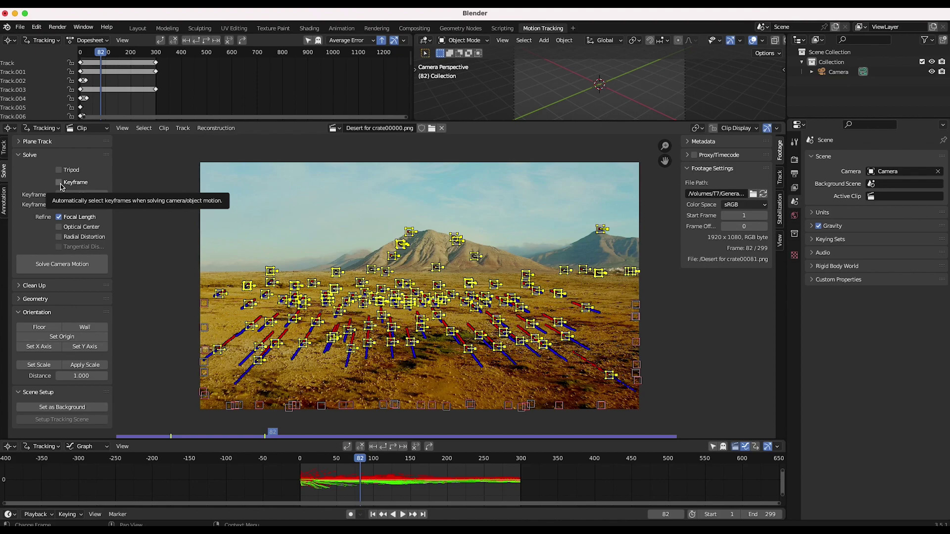
Solve the camera motion and scrub through the clip to check the result, ending on frame 1
left_click(72, 265)
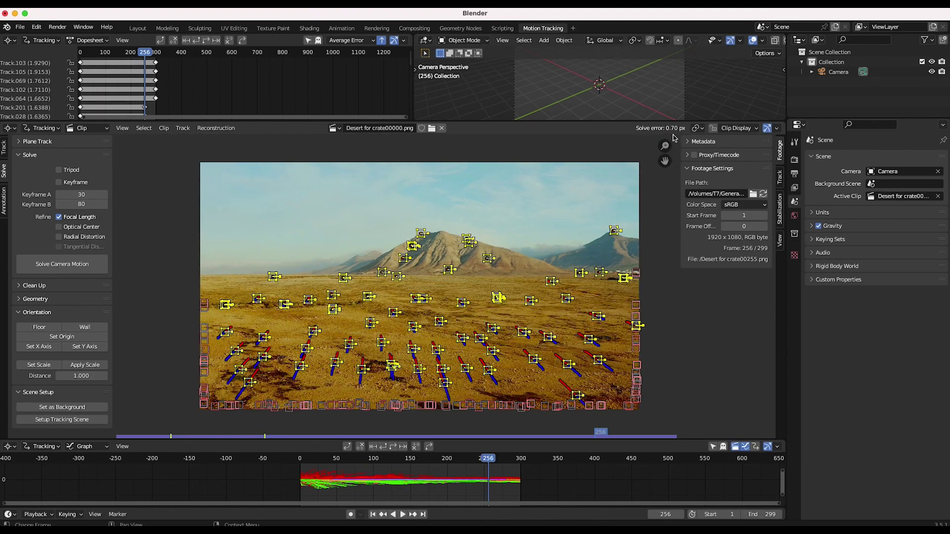
left_click_drag(316, 459, 446, 461)
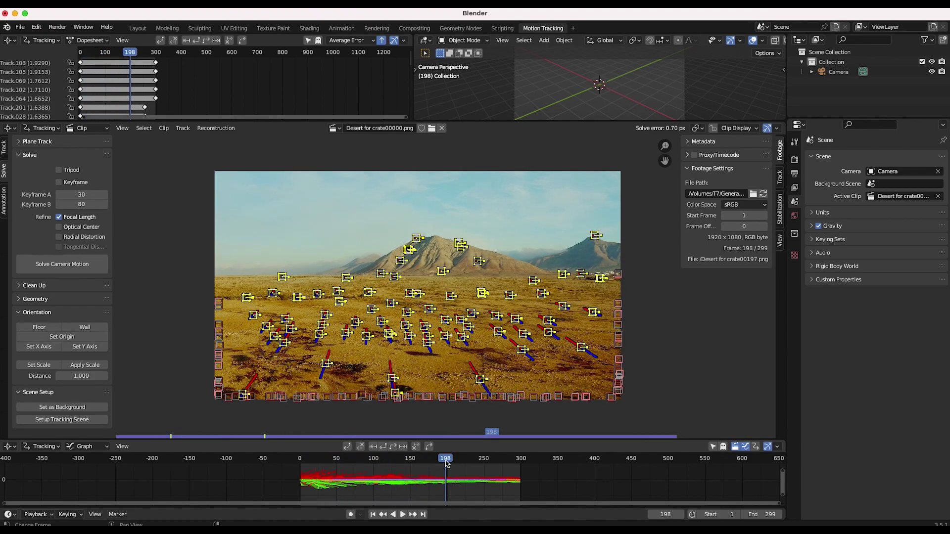
key("shift+Left")
Set the footage as the background of the scene camera and set up the tracking scene
left_click_drag(520, 122, 520, 153)
left_click(515, 107)
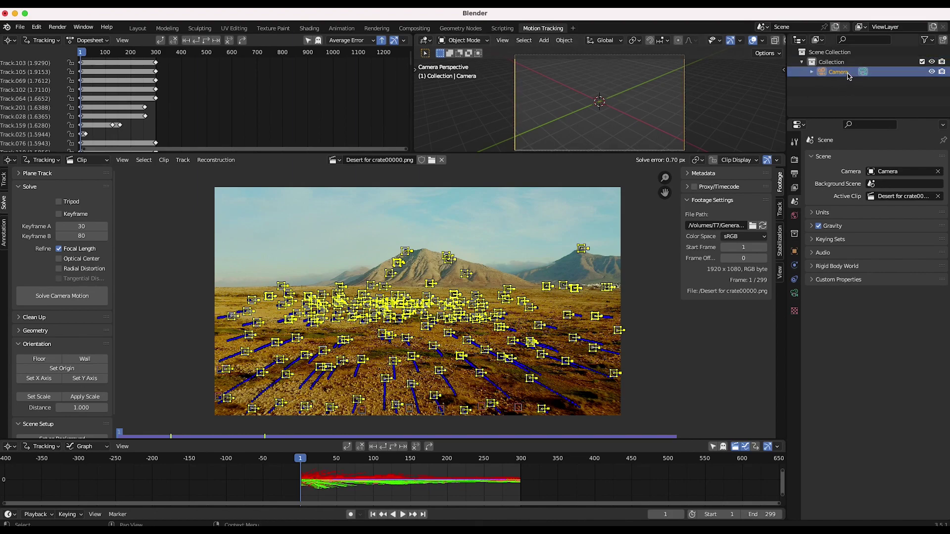
scroll(44, 401, "down", 1)
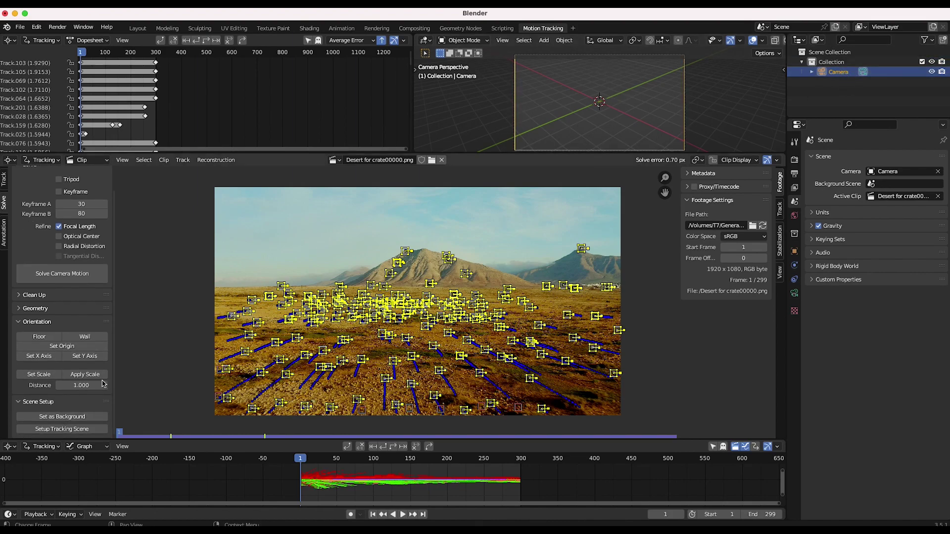
left_click(62, 416)
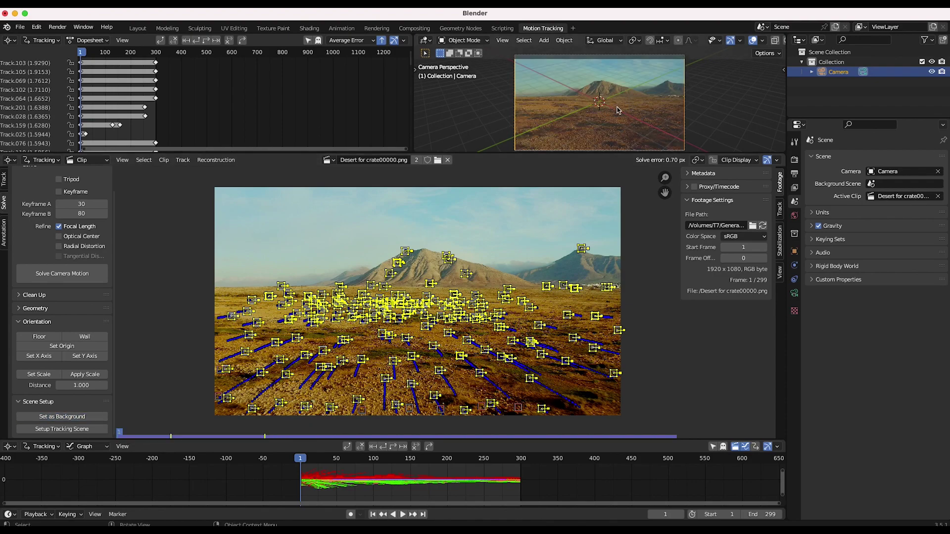
left_click(58, 430)
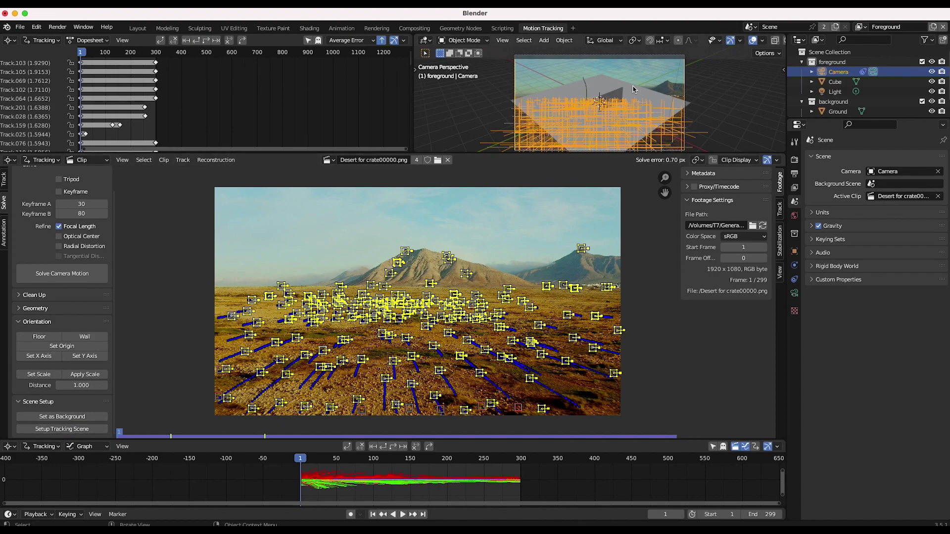
On frame 18, set the scene scale from two neighbouring foreground ground markers with a distance of 5
key("space")
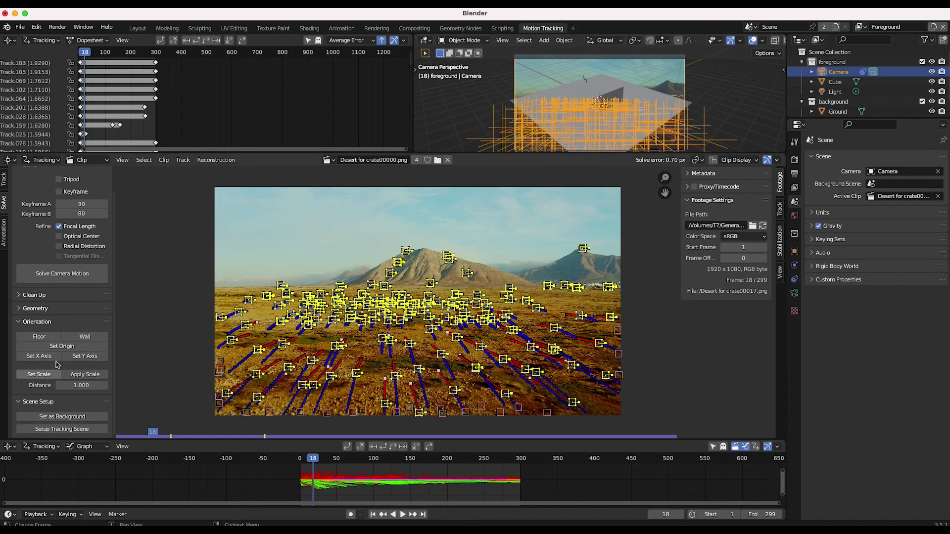
key("alt+a")
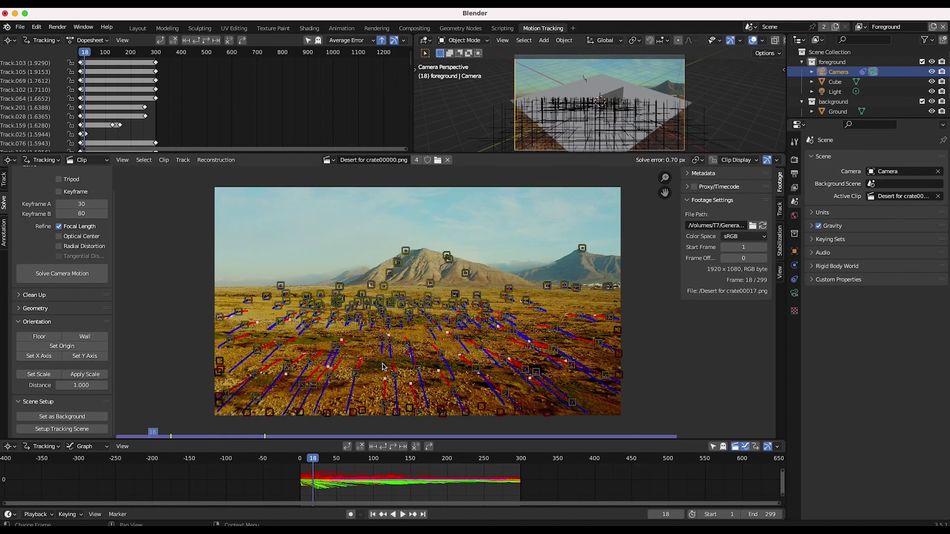
left_click(357, 377)
left_click(394, 376, "shift")
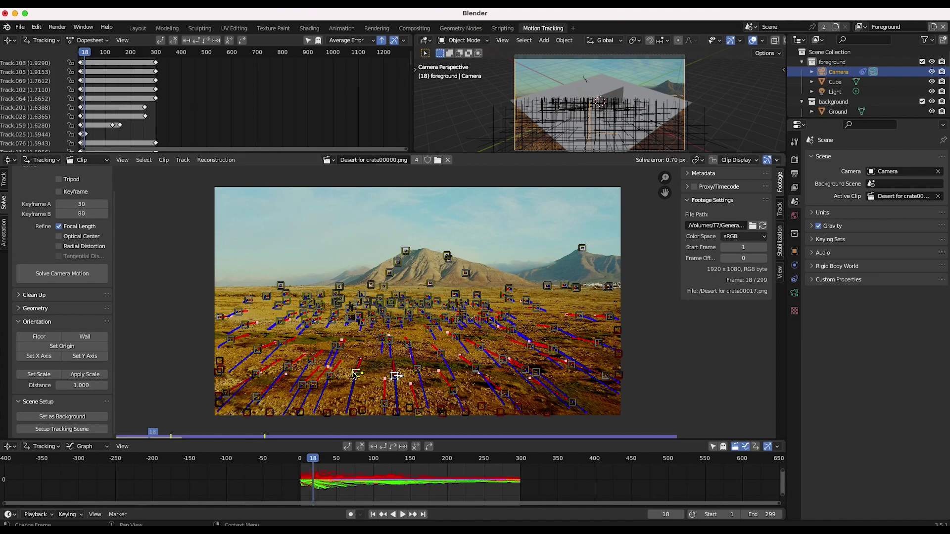
left_click(393, 377, "shift")
double_click(65, 385)
type("5")
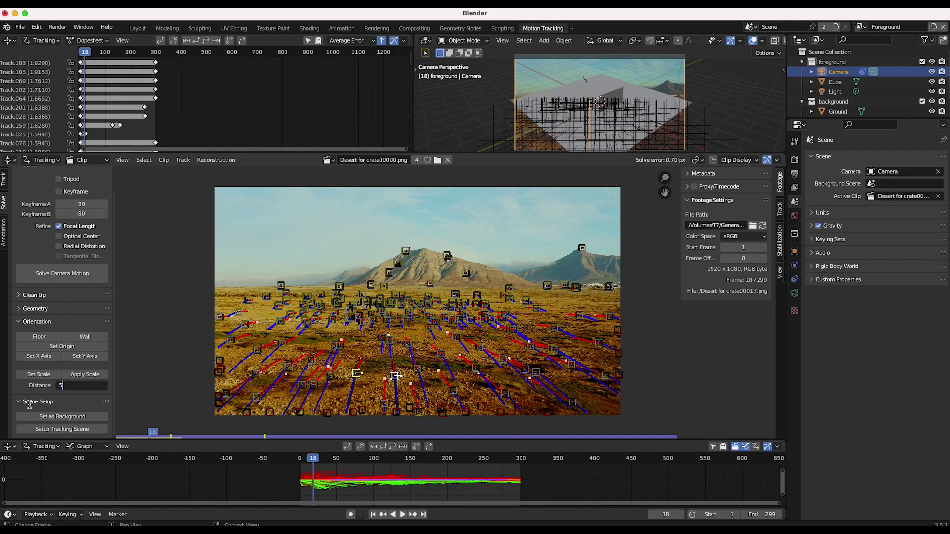
key("Return")
left_click(38, 375)
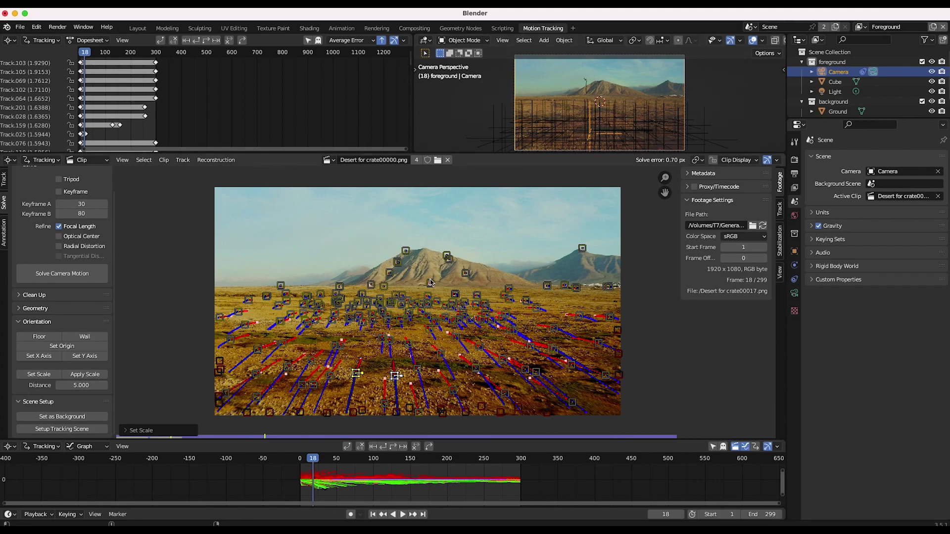
Define the floor plane from three ground markers, two on the far plain and one in the foreground
left_click(318, 312)
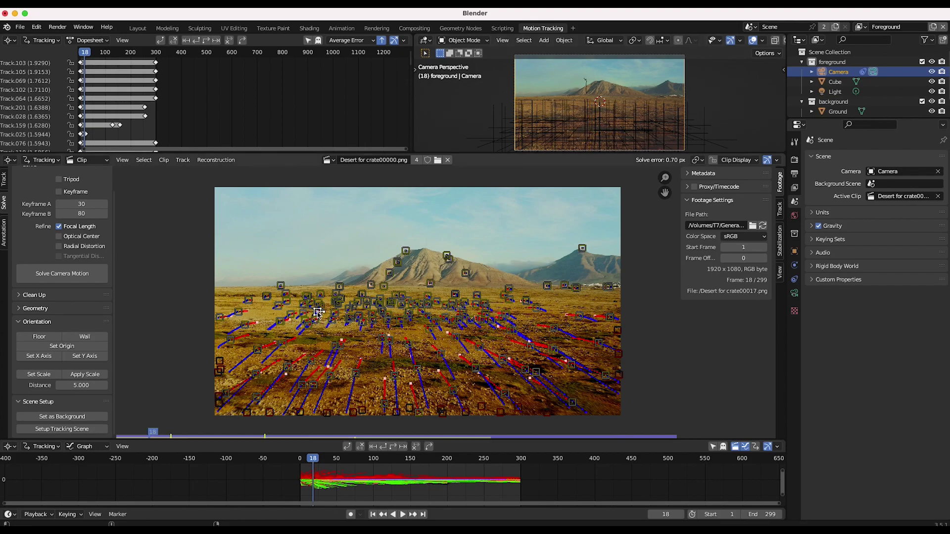
left_click(485, 303, "shift")
left_click(418, 368, "shift")
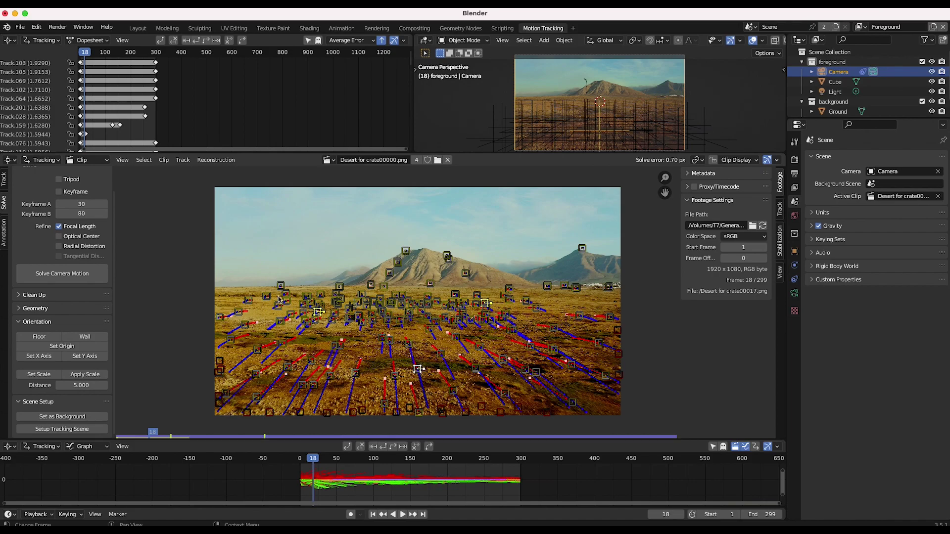
left_click(32, 338)
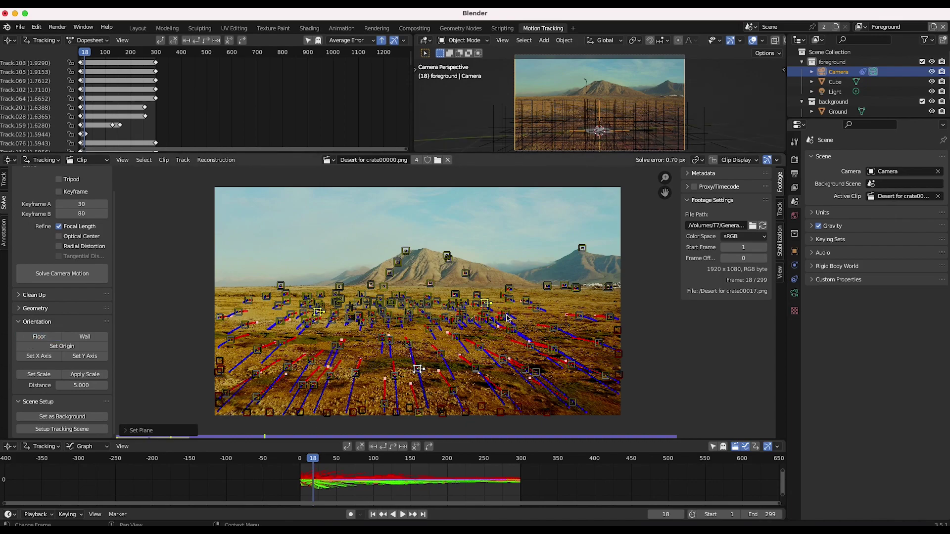
Check the cube and ground plane through the solved camera in the Layout workspace by playing the clip and selecting them on frame 20
left_click(137, 28)
left_click(89, 40)
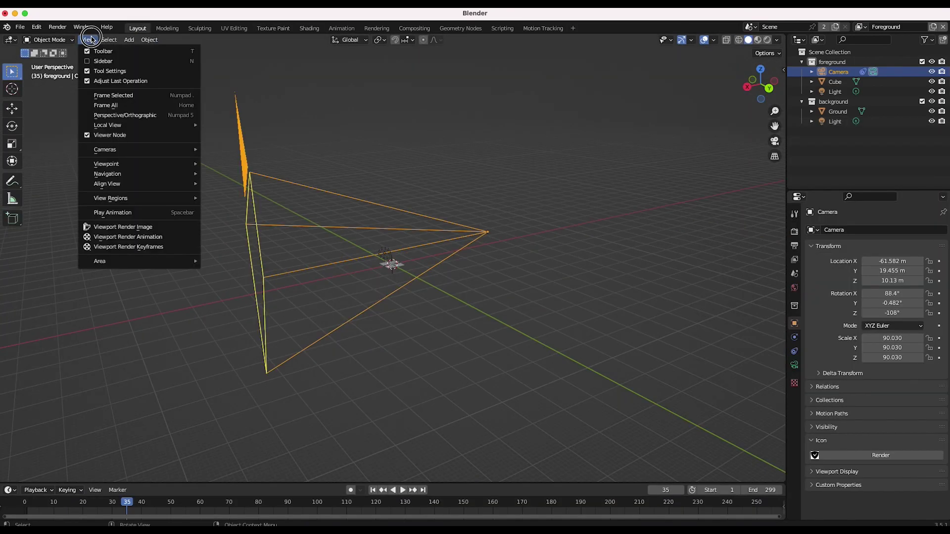
mouse_move(121, 150)
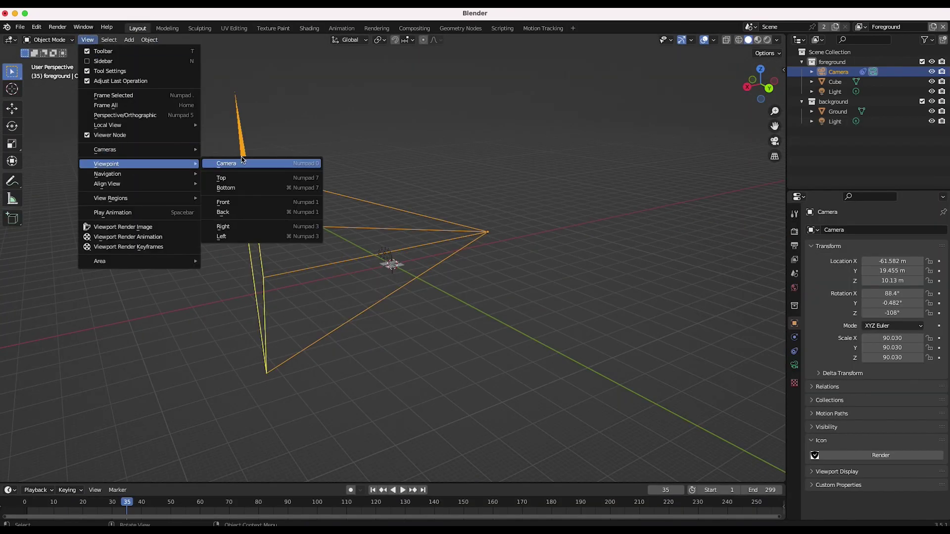
left_click(255, 162)
key("space")
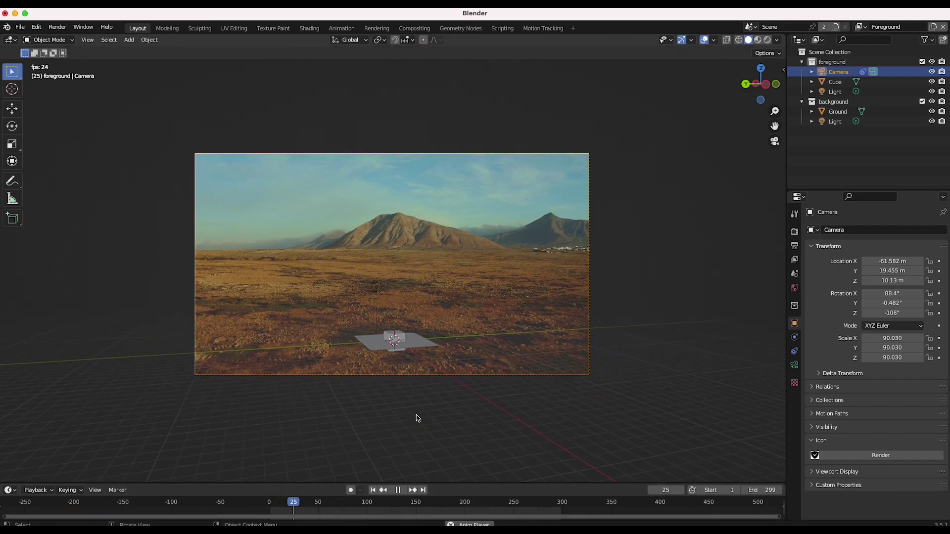
key("space")
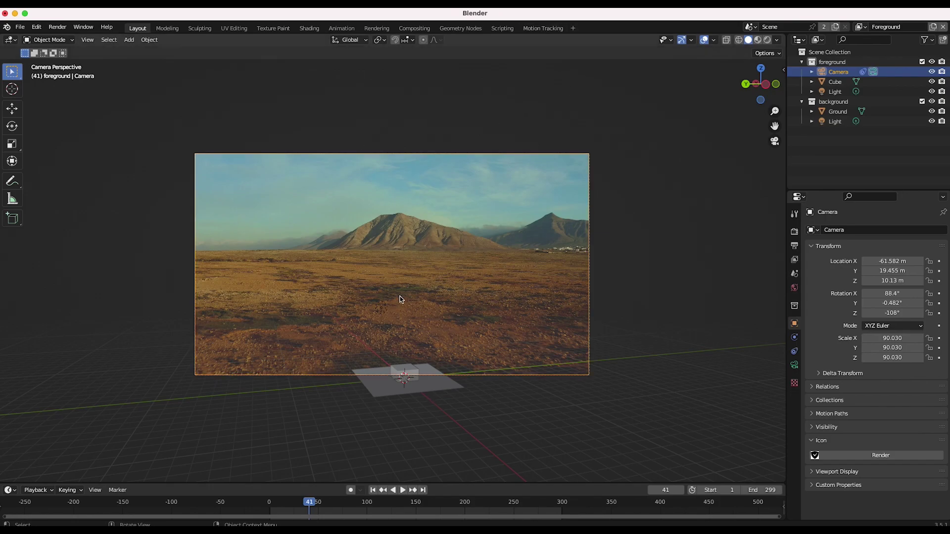
left_click(289, 504)
left_click_drag(440, 292, 347, 362)
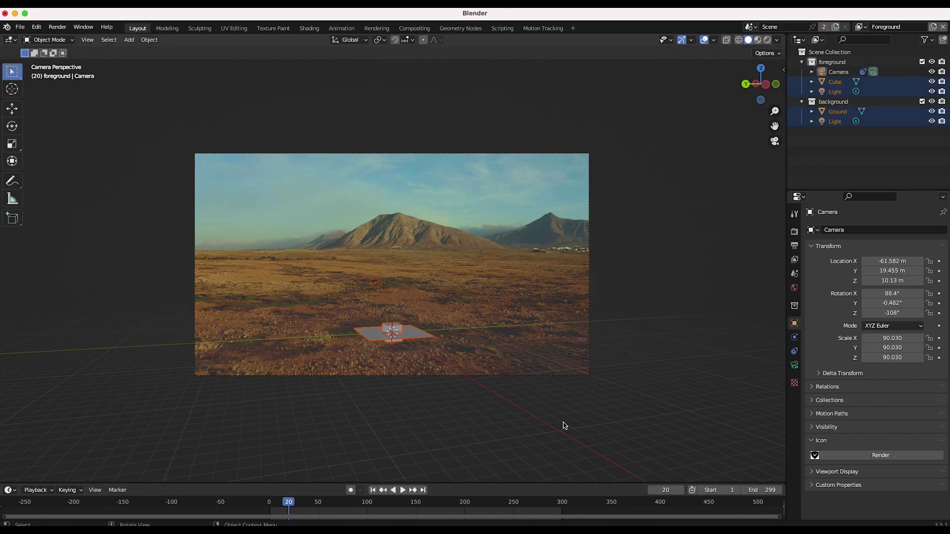
On frame 203, set the scene origin on a distant plain marker and scale two distant markers to a distance of 10
left_click(543, 29)
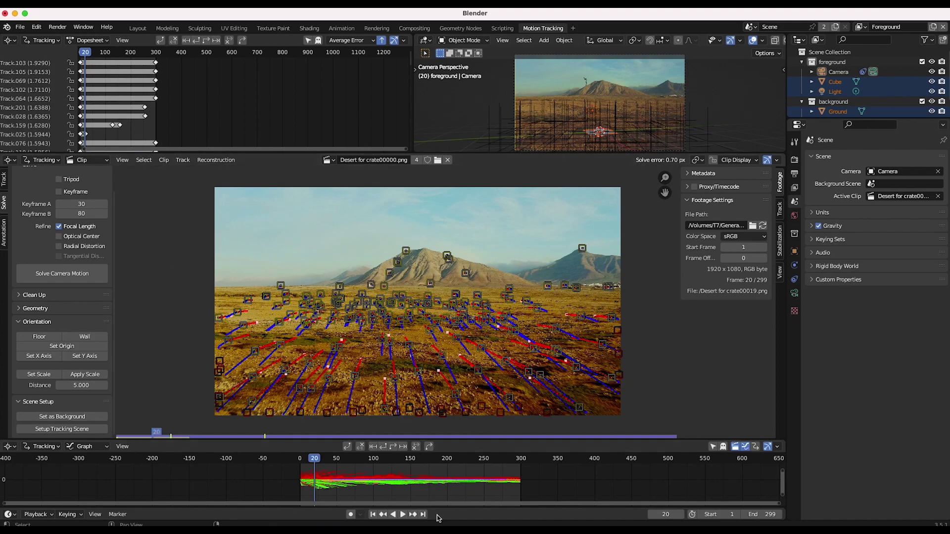
left_click_drag(449, 459, 482, 465)
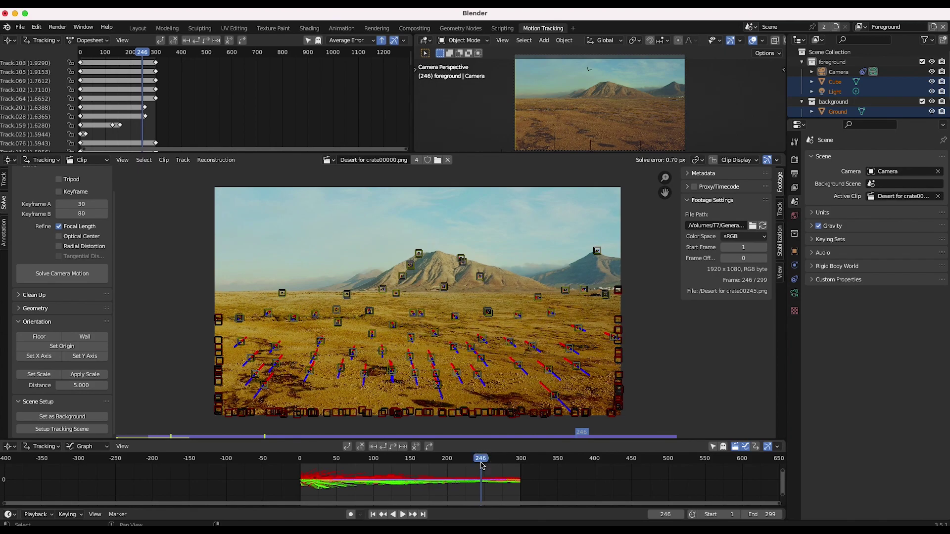
left_click(59, 347)
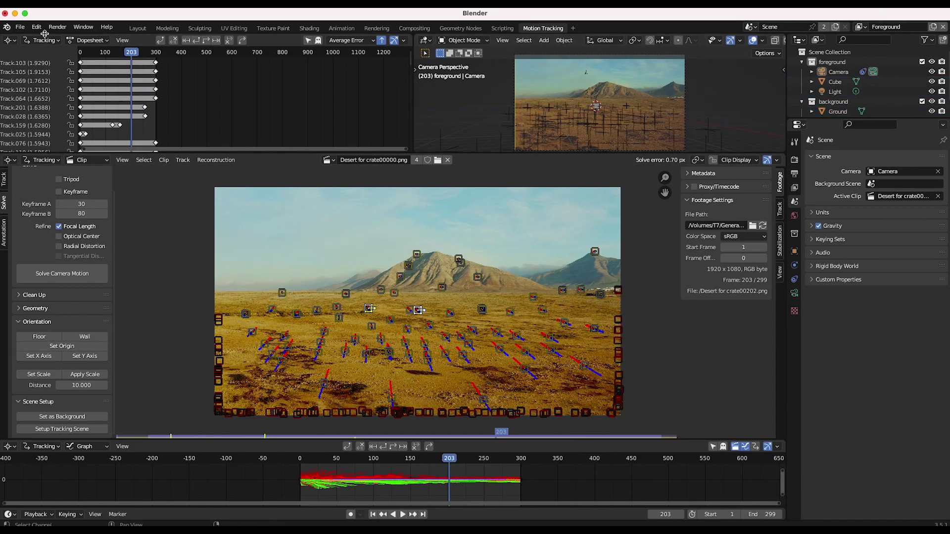
Play the clip from the first frame in the Layout workspace and examine how the cube sticks to the ground
left_click(137, 28)
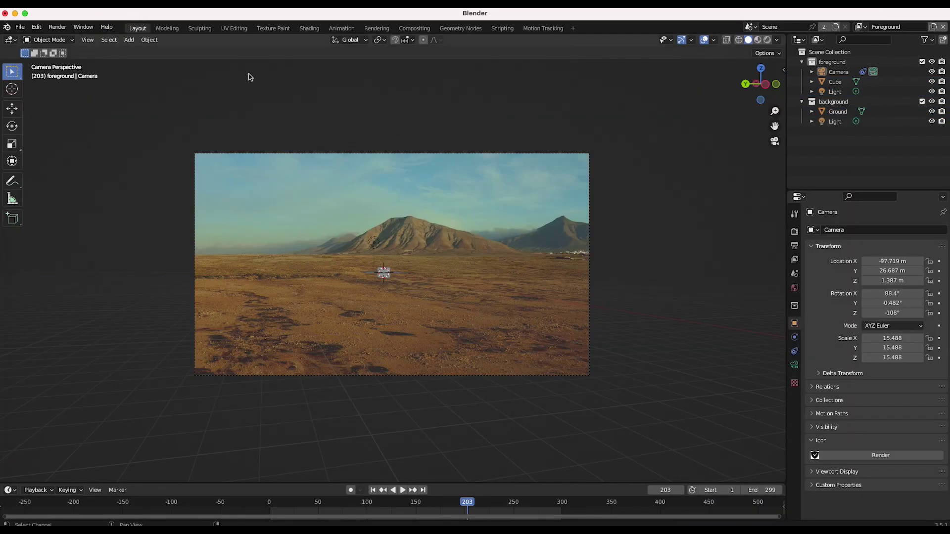
left_click(372, 490)
key("space")
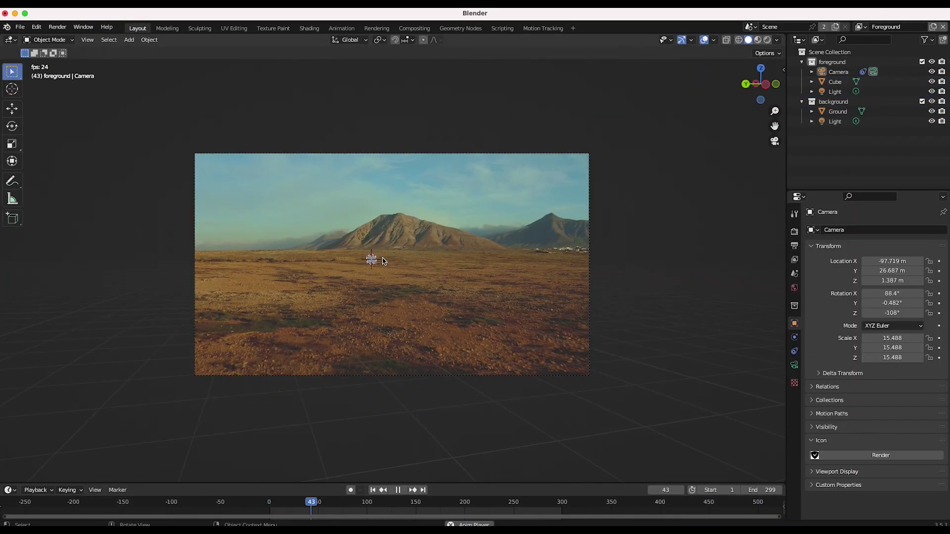
left_click_drag(370, 261, 371, 259)
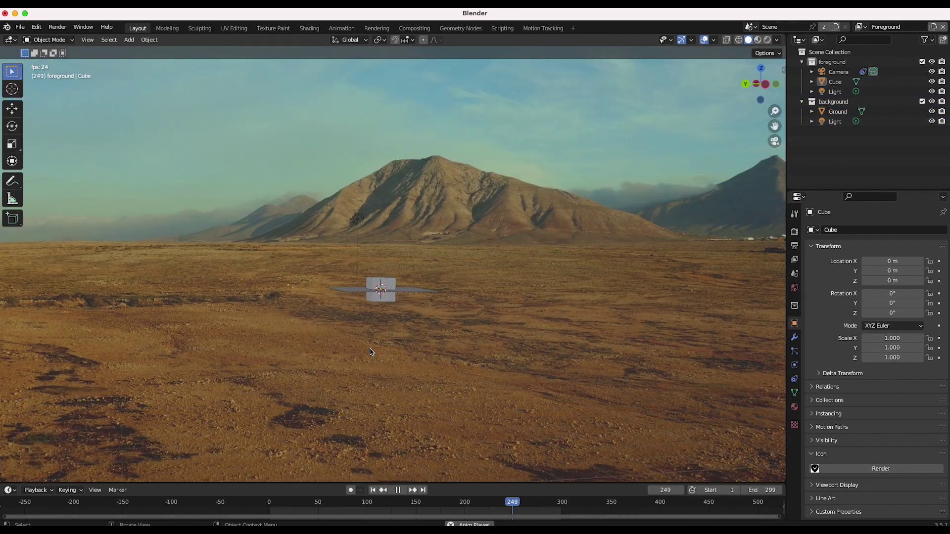
scroll(346, 304, "down", 1)
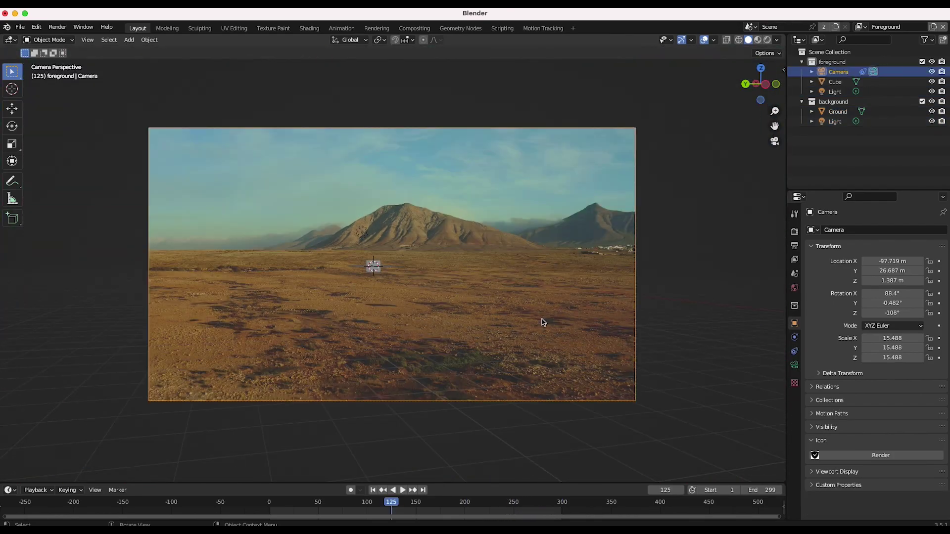
Scrub the timeline to frame 251 and then move to the clip's last frame, 299
left_click_drag(399, 507, 515, 505)
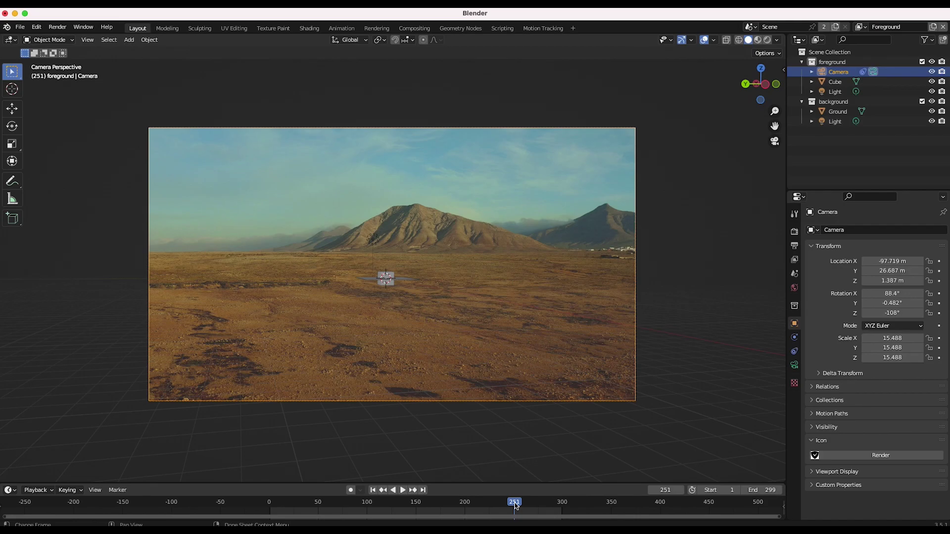
mouse_move(515, 506)
left_mouse_down()
mouse_move(292, 504)
mouse_move(546, 506)
mouse_move(514, 504)
left_mouse_up()
key("shift+Right")
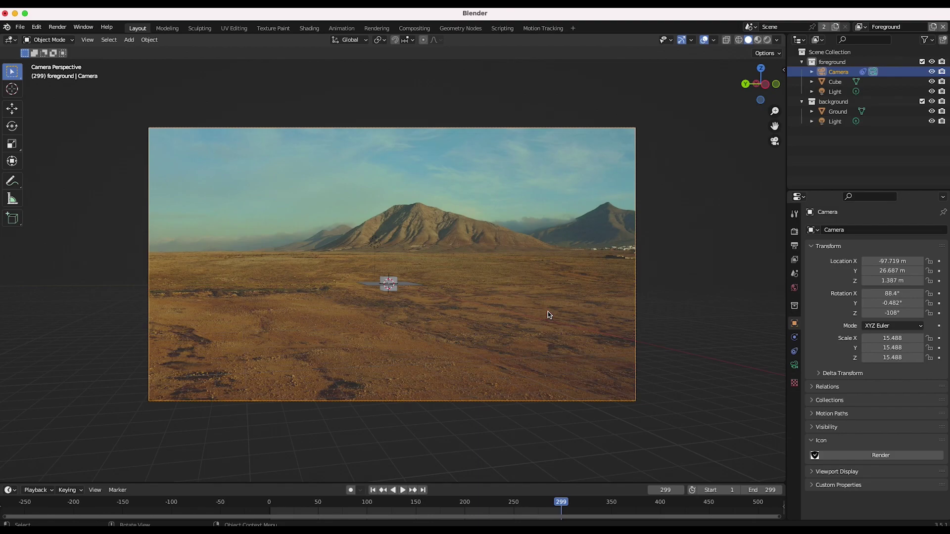
key("ctrl+z")
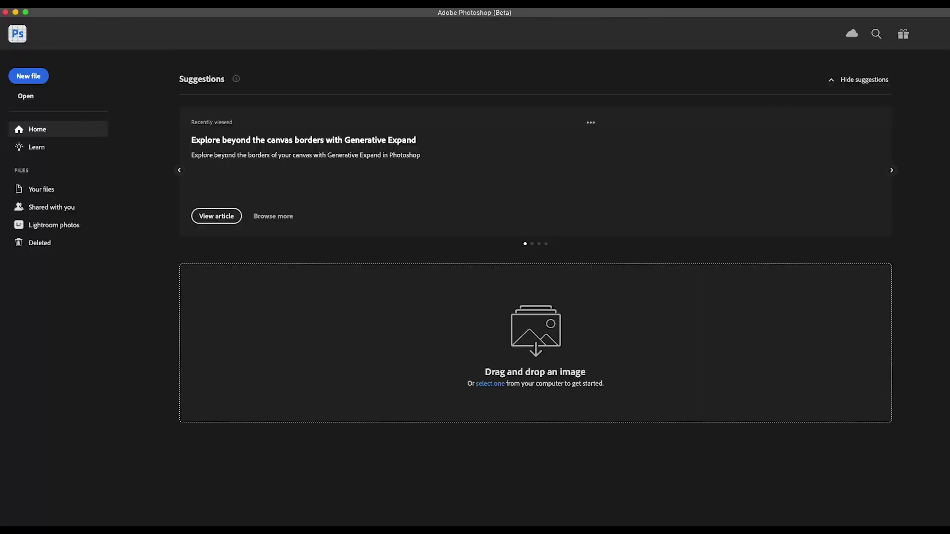
Open Desert for crate00298.png in Photoshop and lasso a wide oval across the desert plain in front of the mountain
key("super+o")
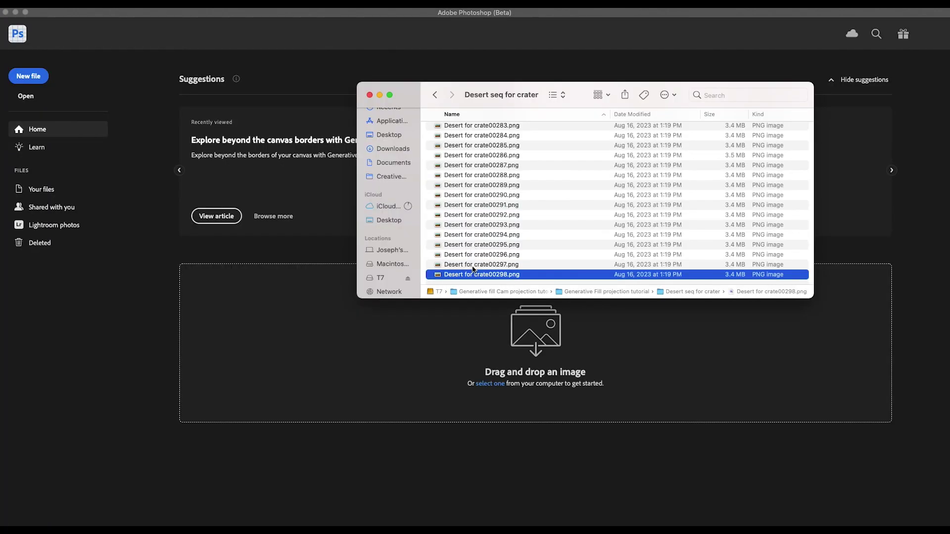
left_click_drag(441, 275, 273, 339)
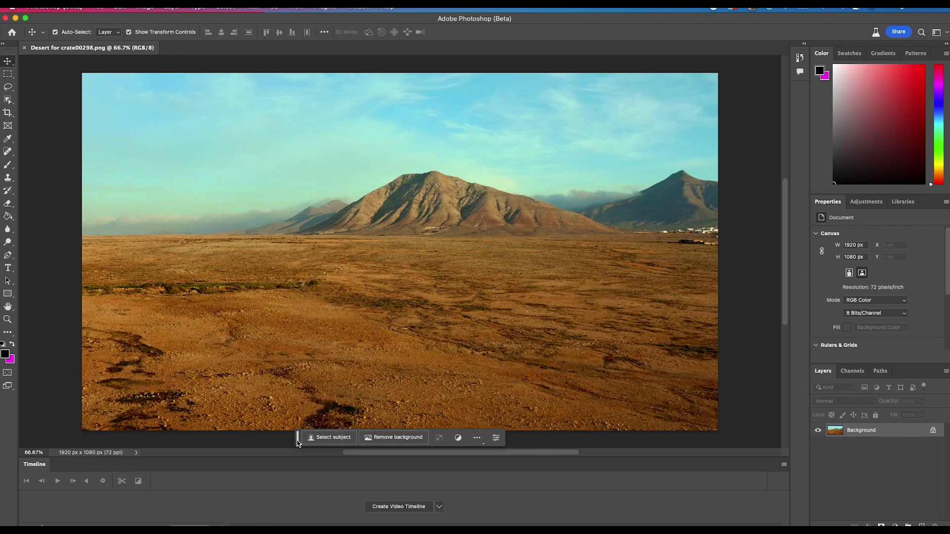
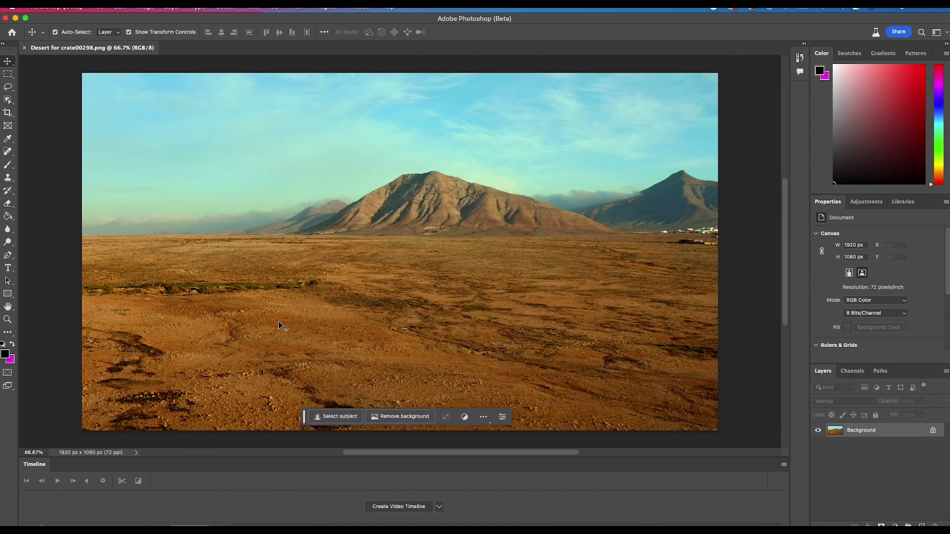
left_click(7, 88)
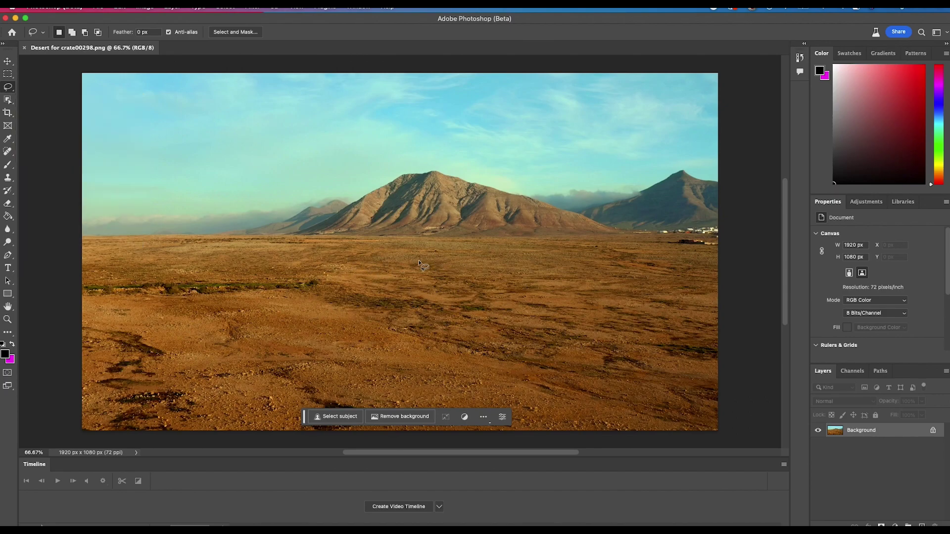
left_click_drag(419, 262, 365, 262)
mouse_move(396, 386)
left_mouse_down()
mouse_move(528, 375)
mouse_move(416, 263)
left_mouse_up()
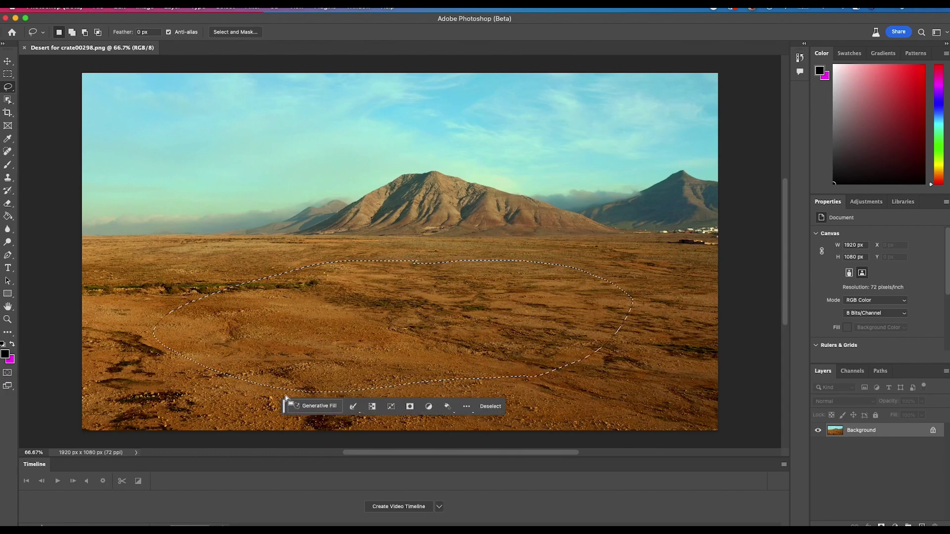
Run Generative Fill on the lassoed plain with the prompt "Add Huge Crator"
left_click(311, 406)
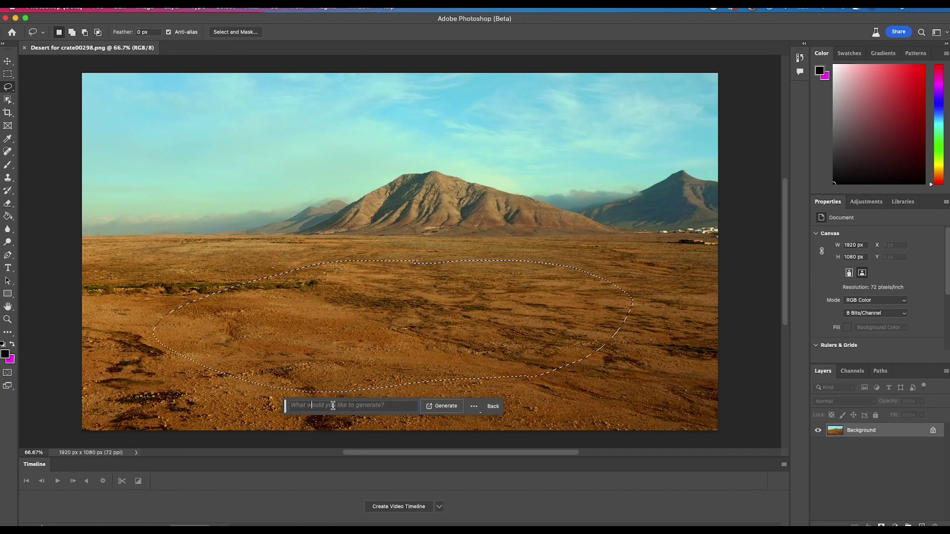
type("Add Huge Crator")
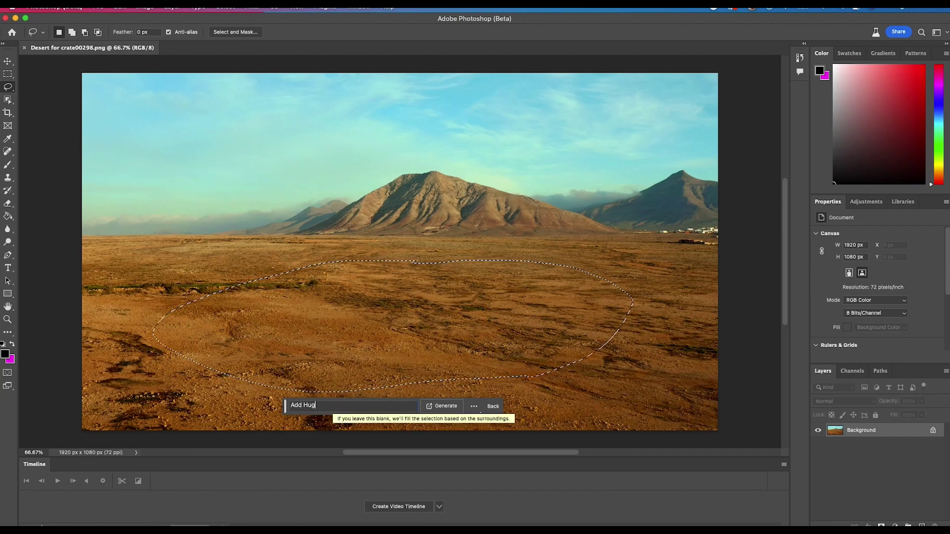
left_click(445, 410)
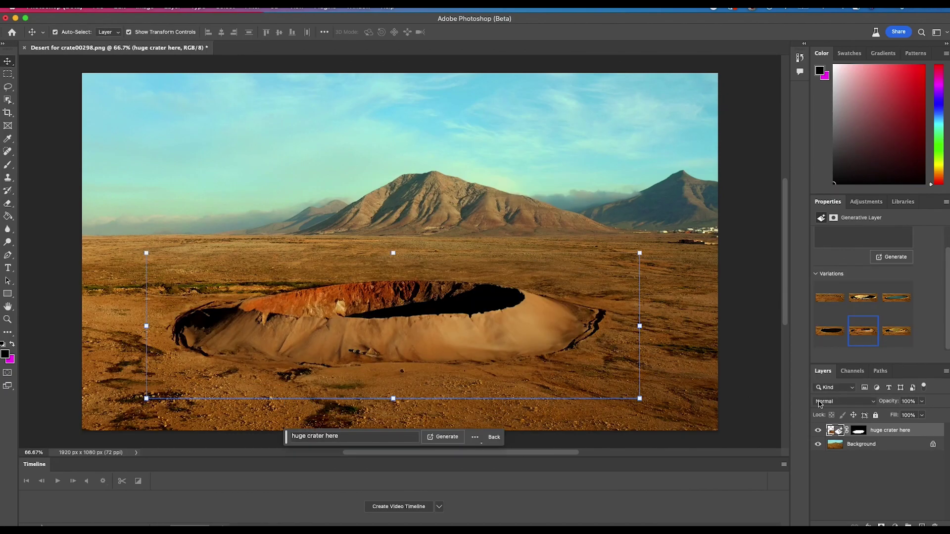
Compare the generated crater variations and choose the "huge deep crater here" one with pale rocky walls and a shadowed interior
left_click(894, 342)
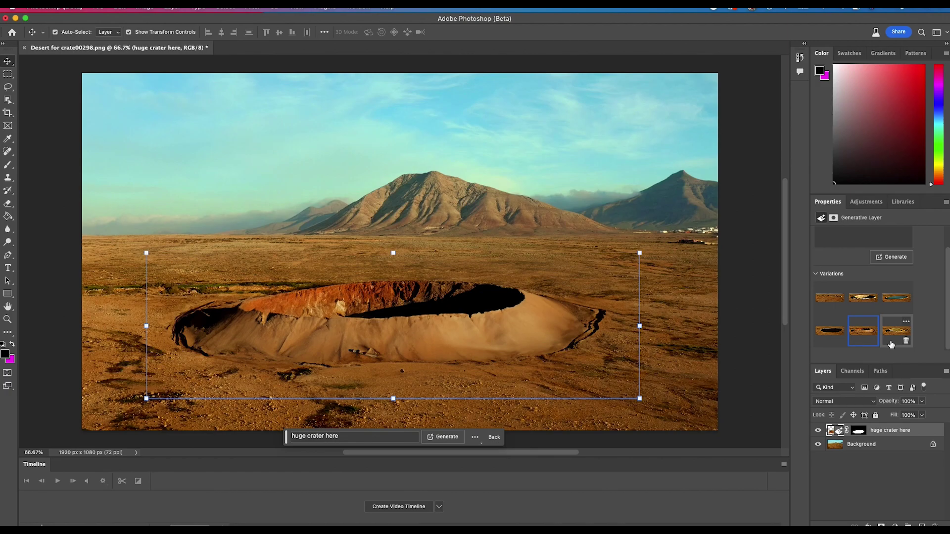
left_click(853, 331)
left_click(830, 330)
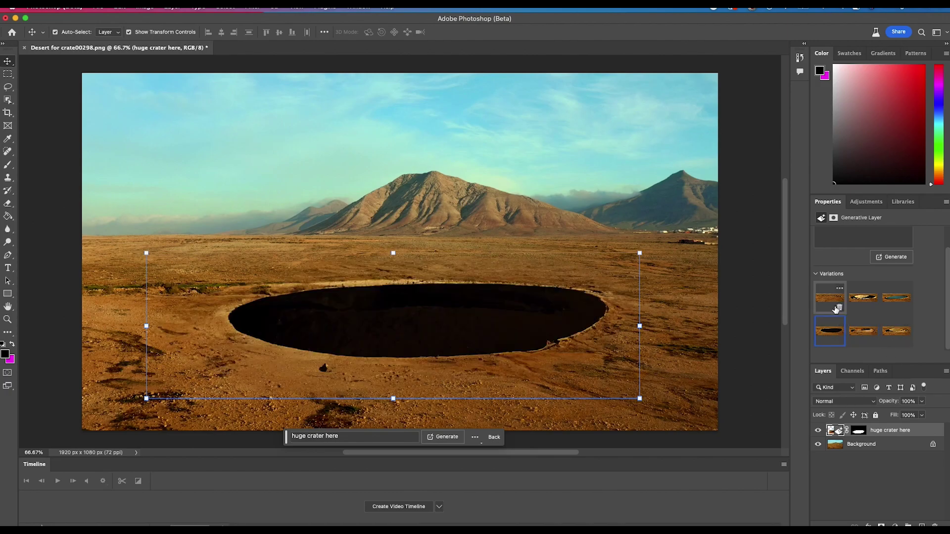
left_click(863, 297)
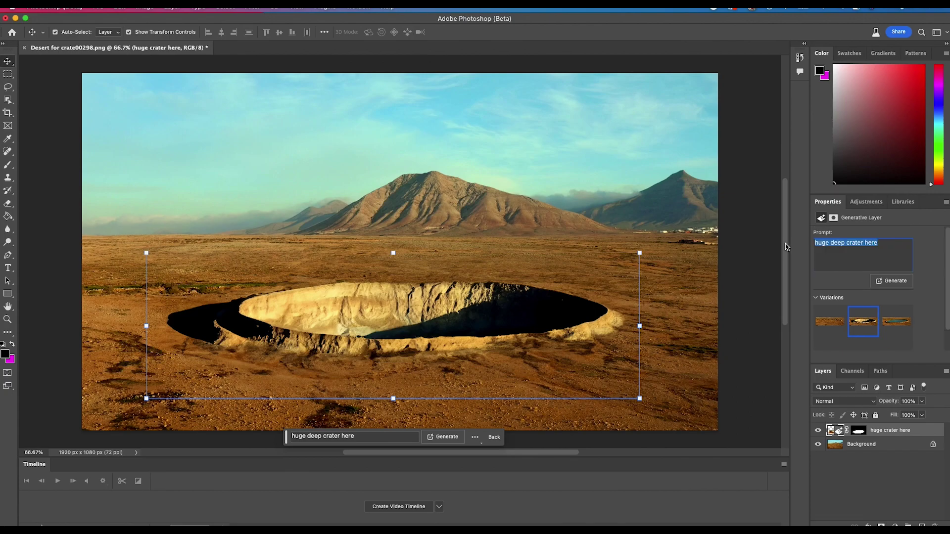
scroll(871, 243, "down", 2)
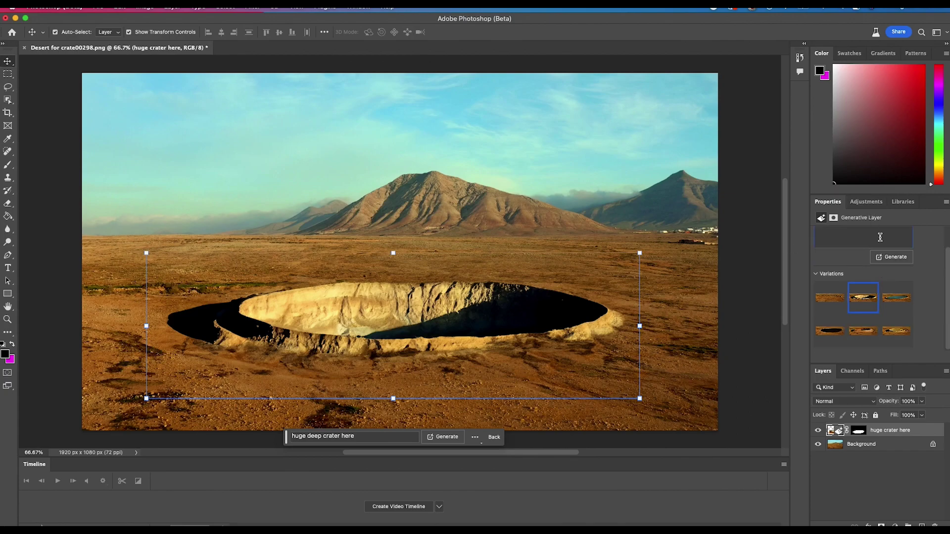
left_click(896, 300)
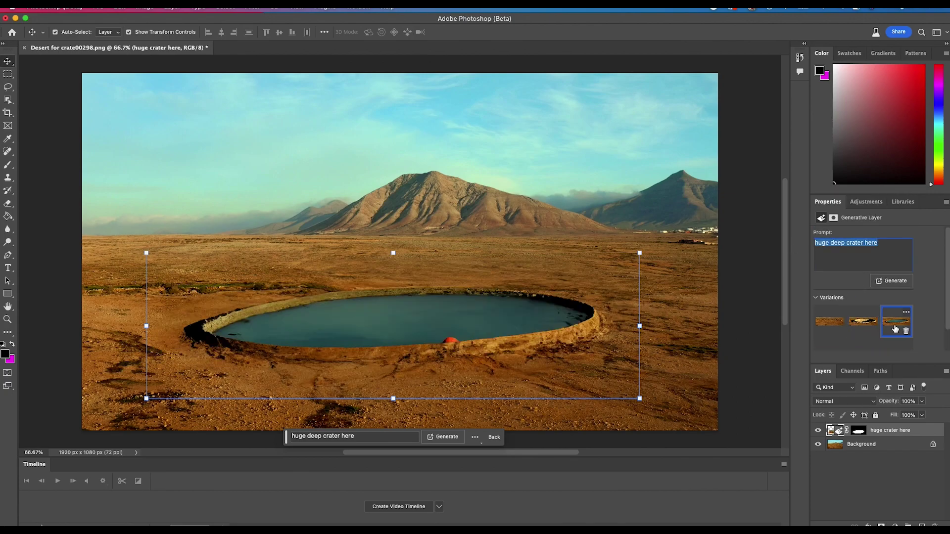
left_click(861, 322)
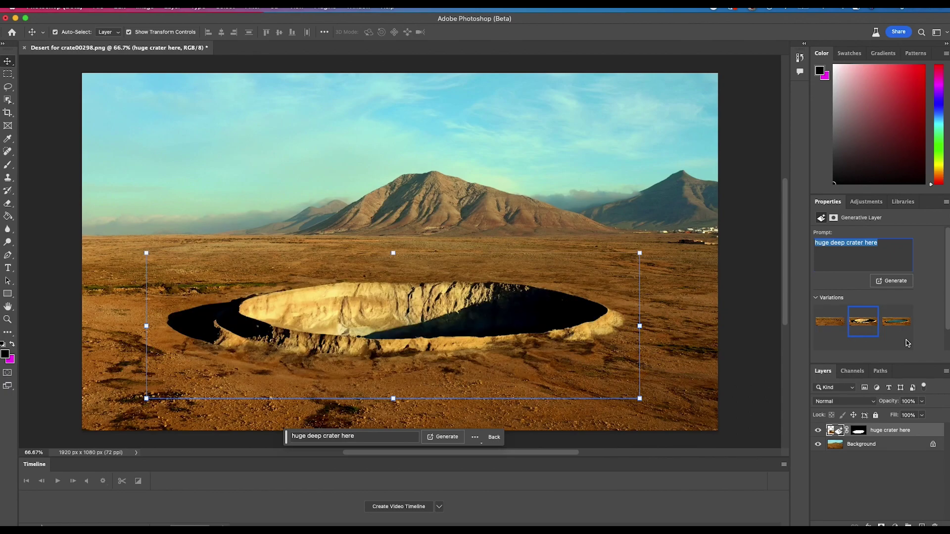
scroll(933, 318, "down", 2)
left_click(864, 331)
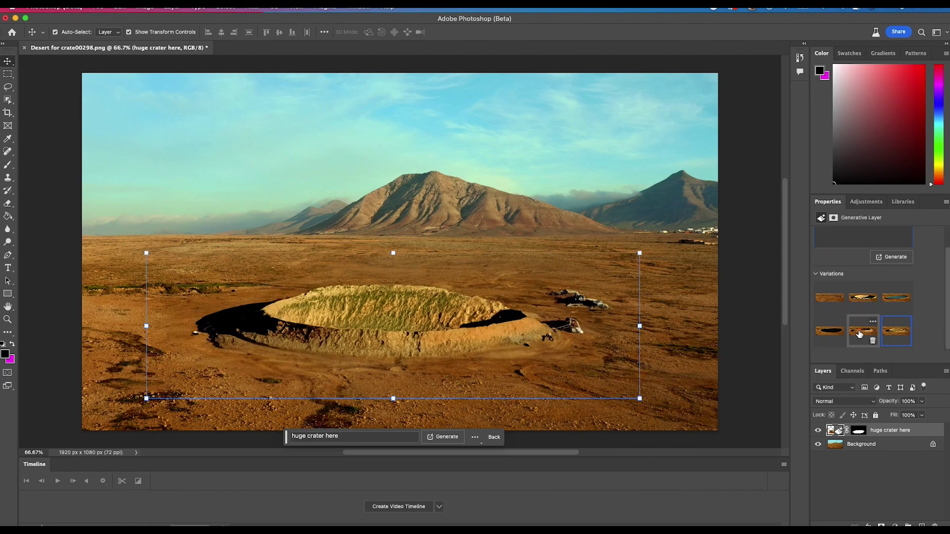
left_click(821, 334)
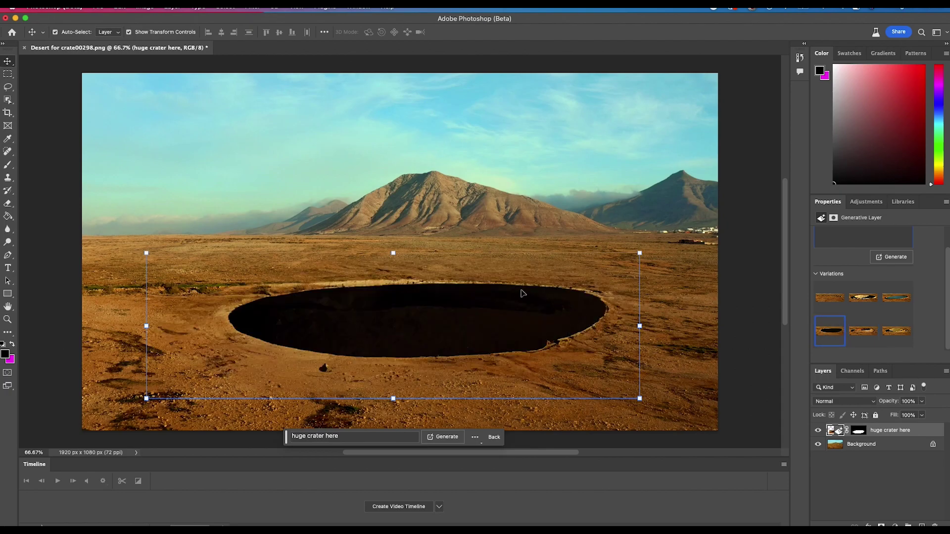
scroll(451, 331, "up", 5, "alt")
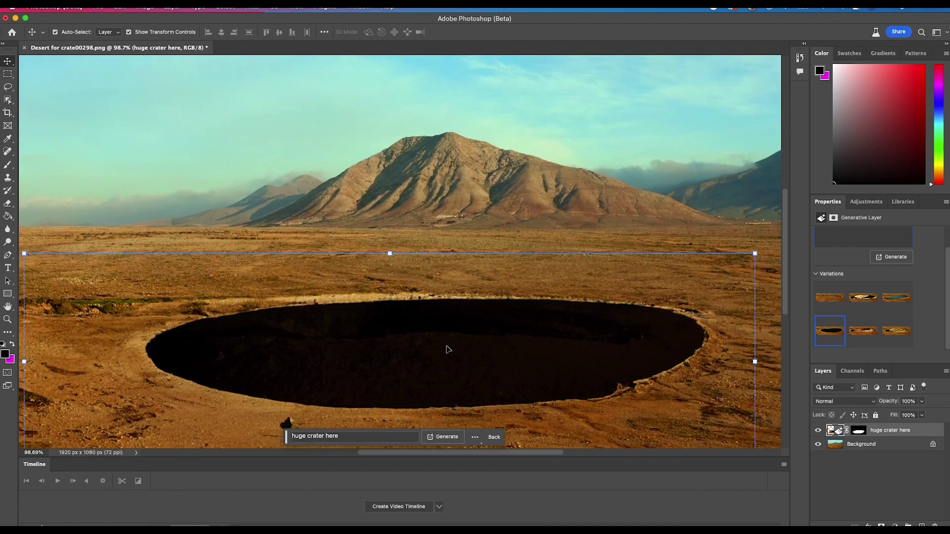
scroll(491, 290, "down", 5, "alt")
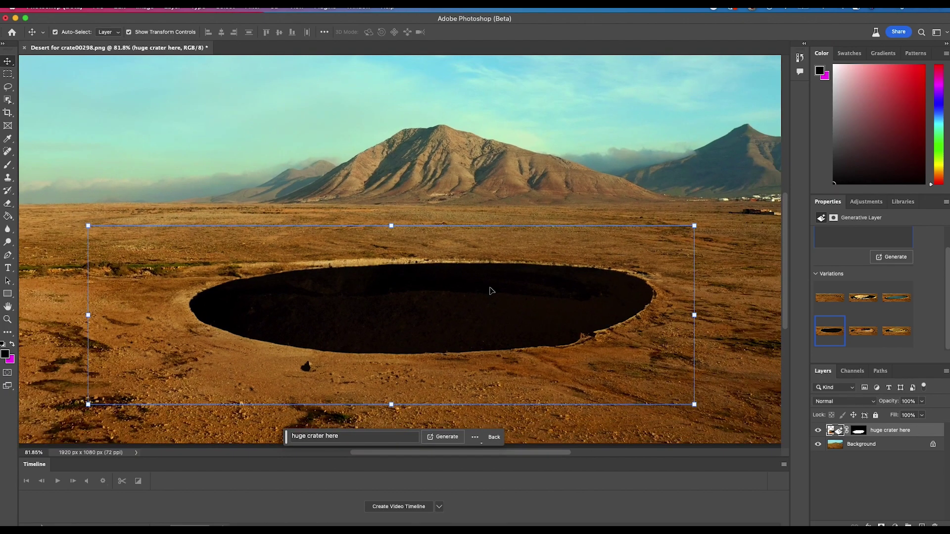
left_click(861, 299)
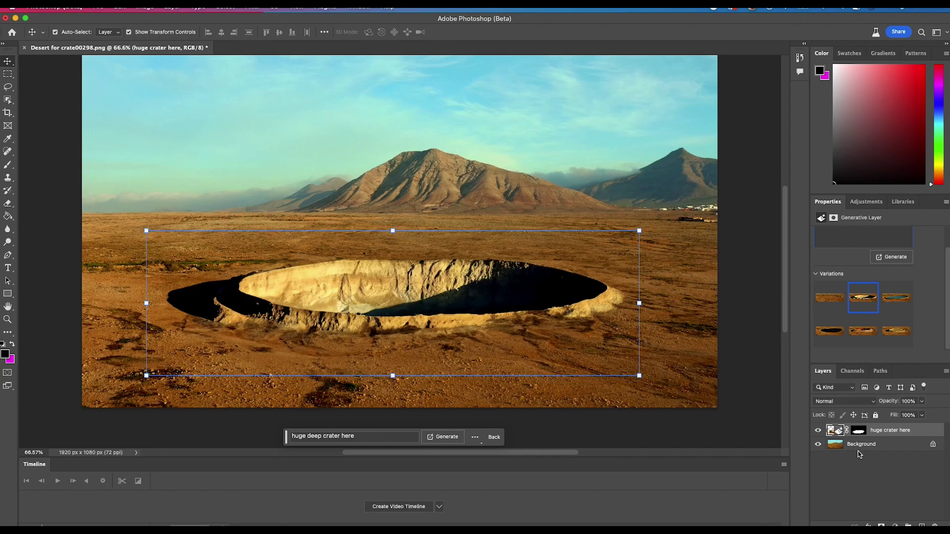
Start saving a copy of the image and create a folder named Crator for projection inside the Generative Fill projection tutorial folder
left_click(877, 444)
left_click(98, 7)
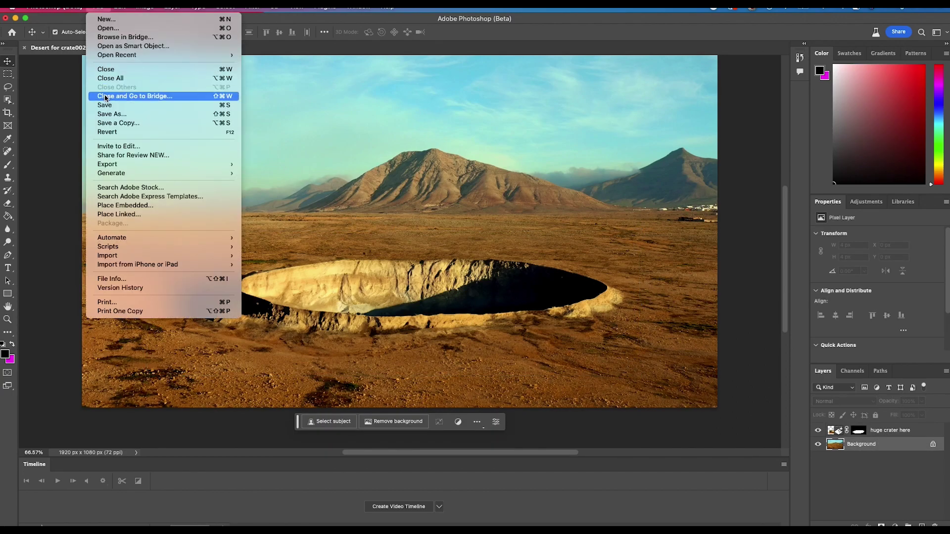
left_click(102, 122)
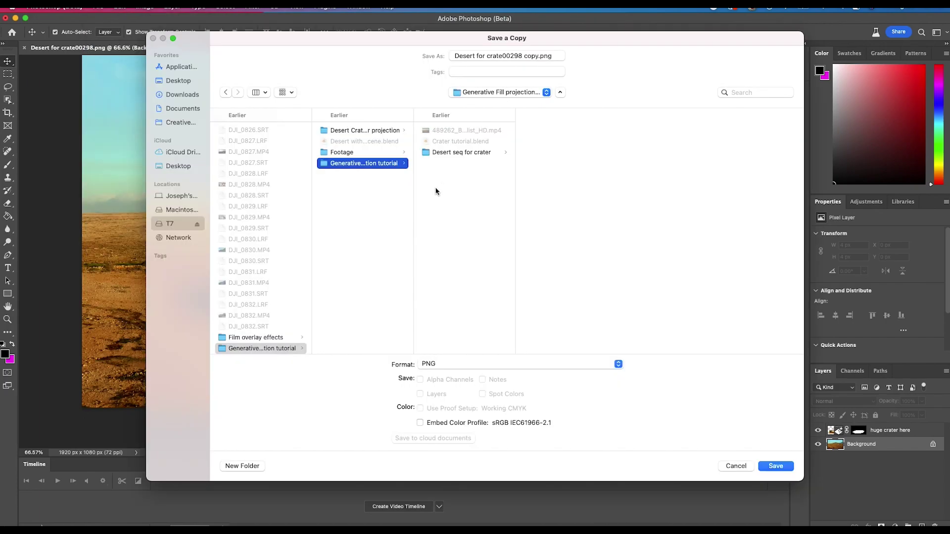
left_click(254, 466)
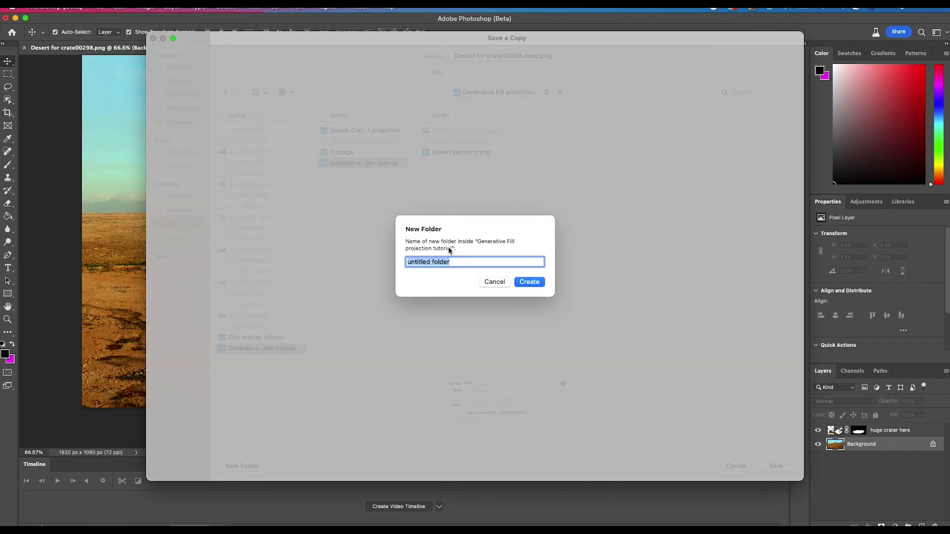
type("Crao")
type("or for projection")
left_click(532, 283)
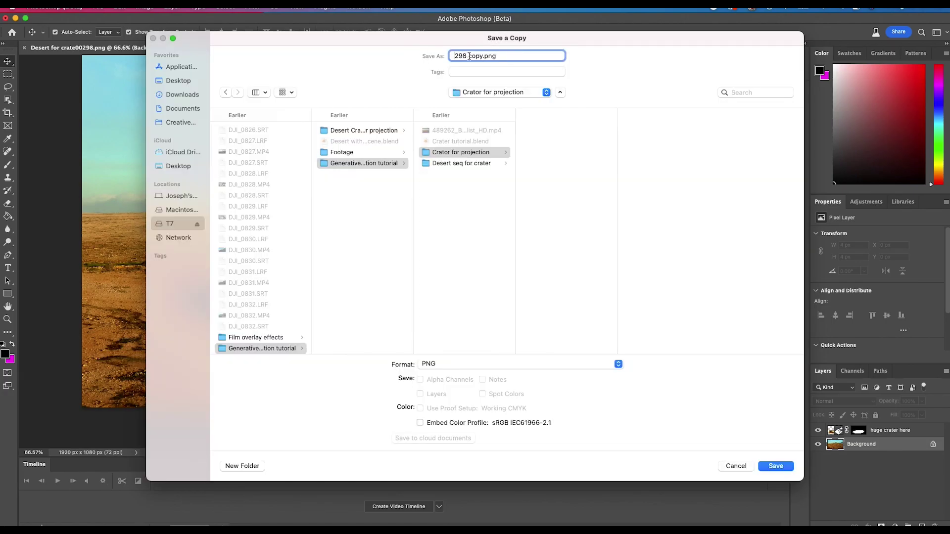
Name the copy Crator projection 298.png and save it as PNG in the new folder
double_click(469, 55)
key("BackSpace")
key("BackSpace")
left_click(456, 56)
type("Crator projection")
left_click(776, 467)
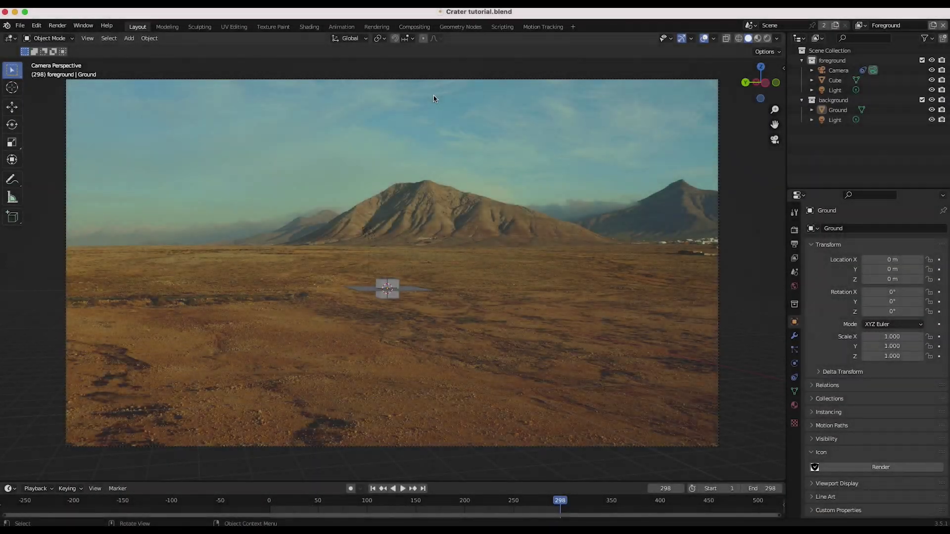
In Blender, add a second background image slot to the camera and hide the Desert for crate00000.png movie clip background
left_click(841, 71)
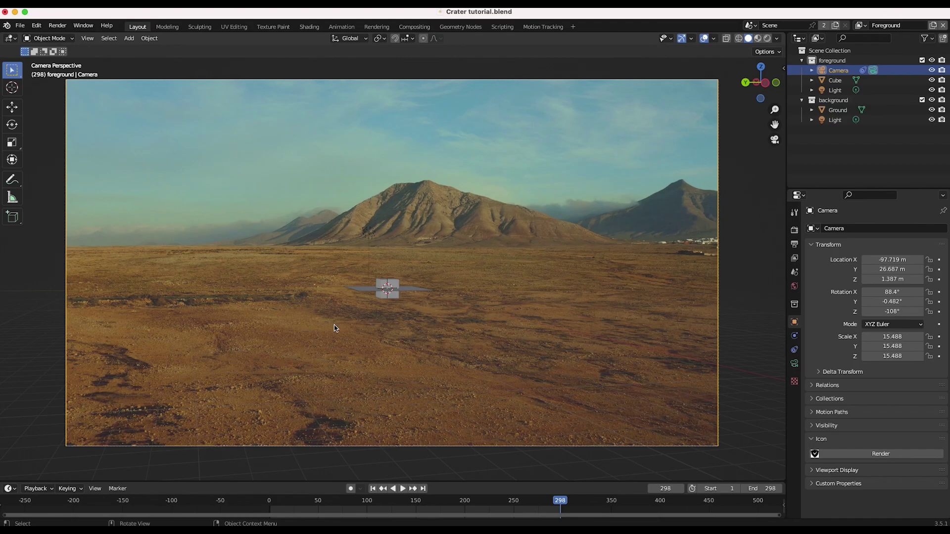
left_click(795, 365)
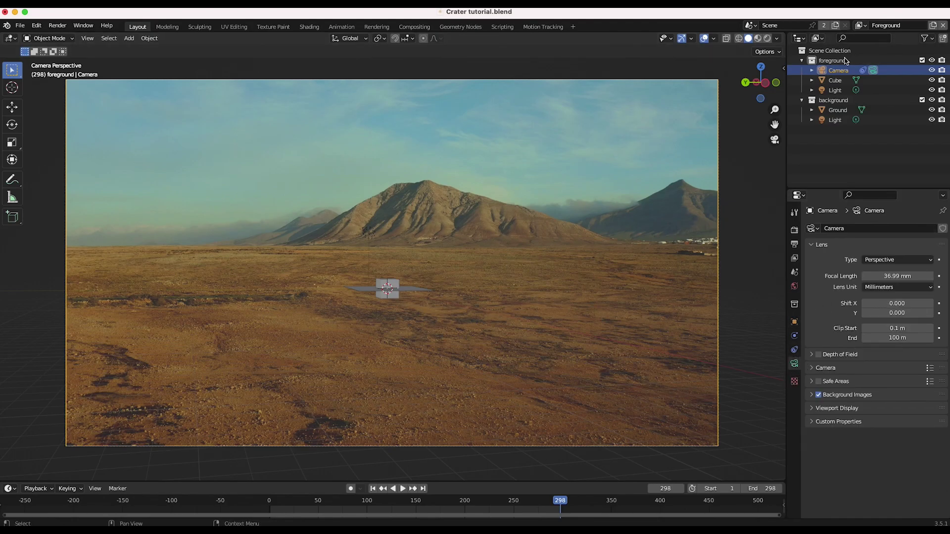
left_click(812, 395)
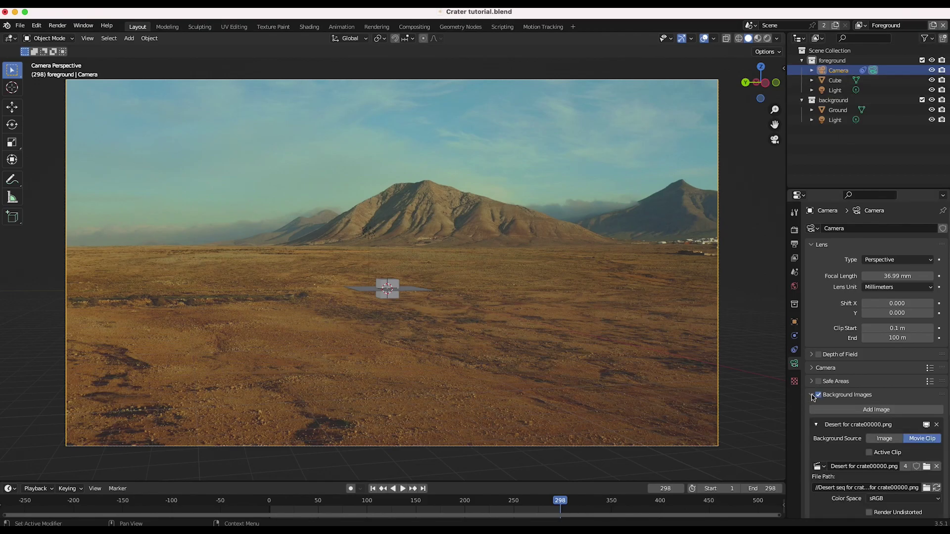
scroll(814, 394, "down", 6)
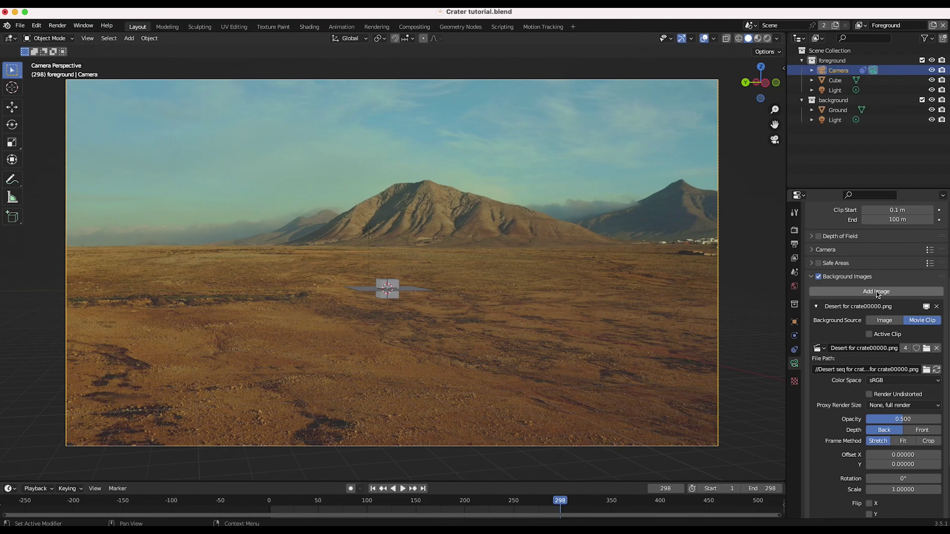
left_click(878, 292)
scroll(877, 294, "down", 4)
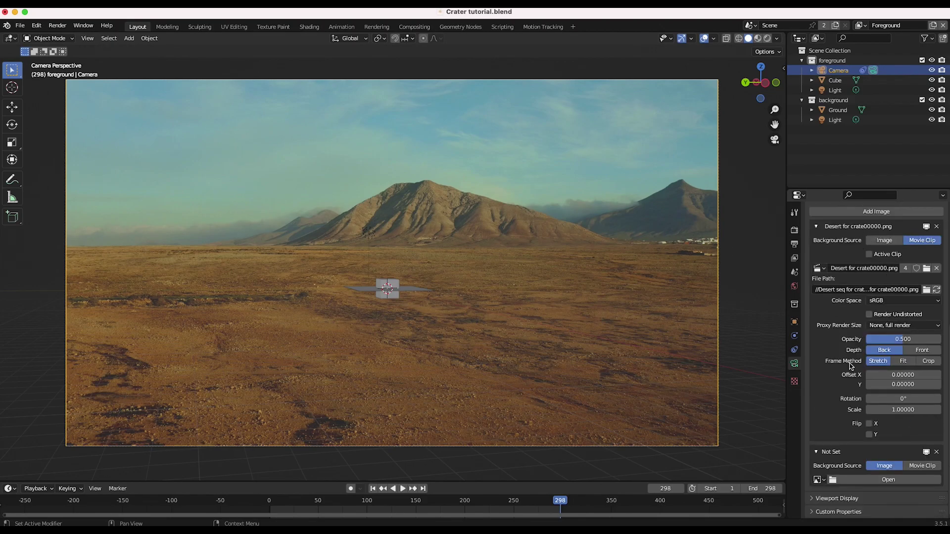
left_click(926, 227)
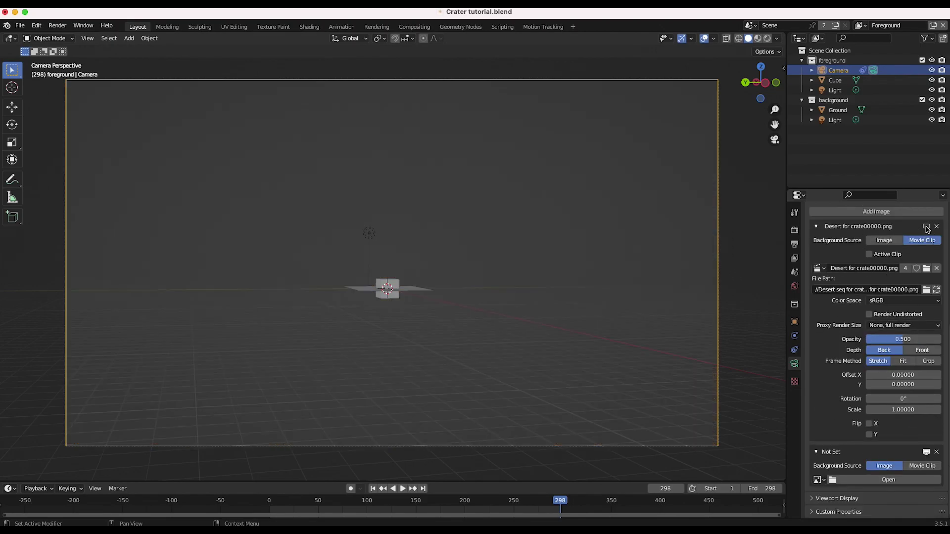
Load Crator projection 298.png from the Crator for projection folder into the camera's second background image slot
left_click(861, 483)
left_click_drag(519, 223, 399, 88)
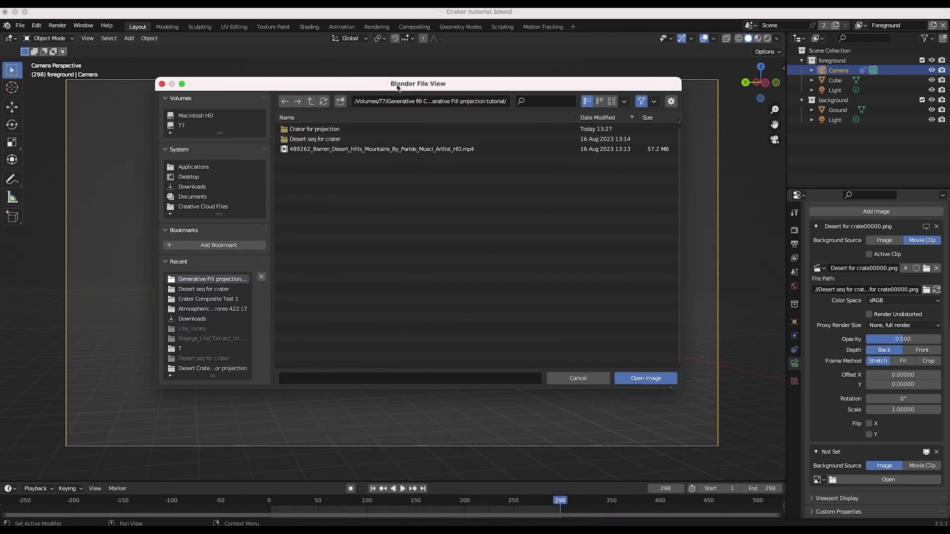
double_click(307, 129)
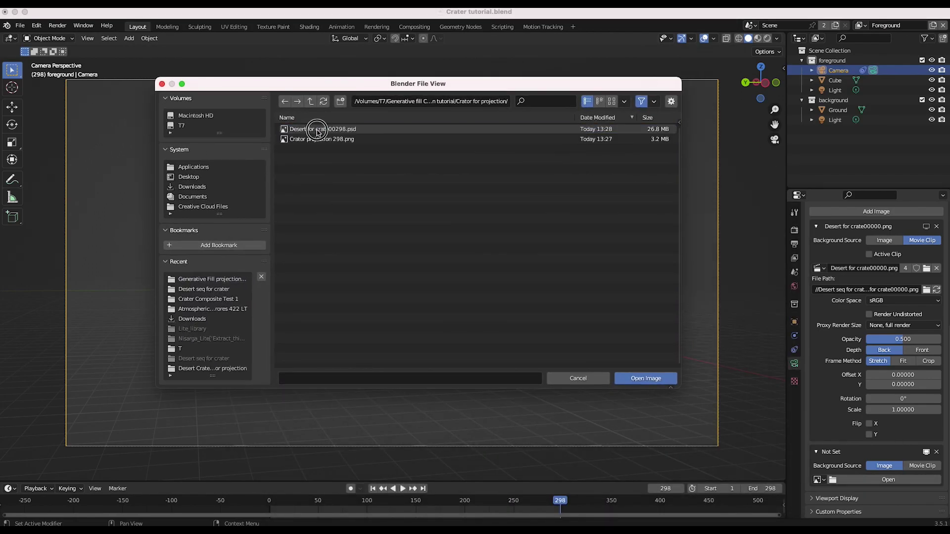
left_click(320, 140)
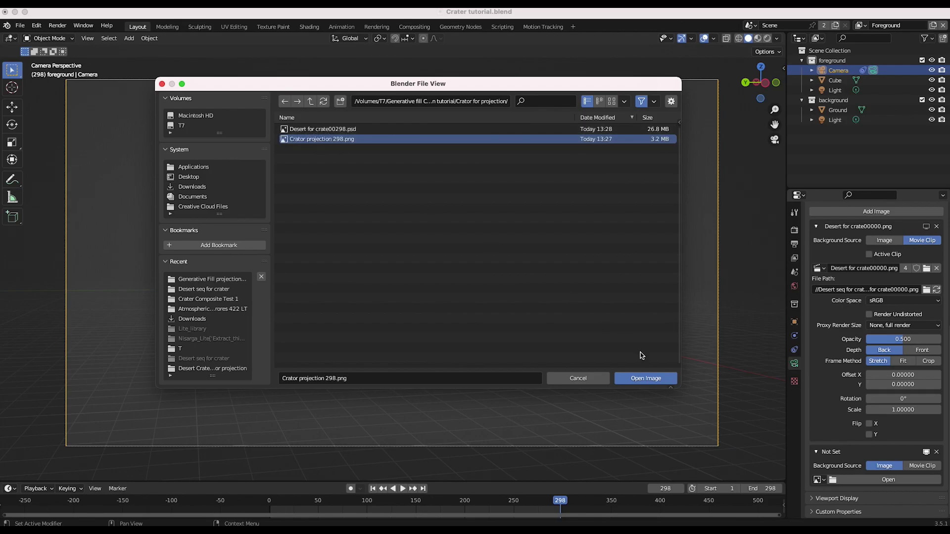
left_click(636, 378)
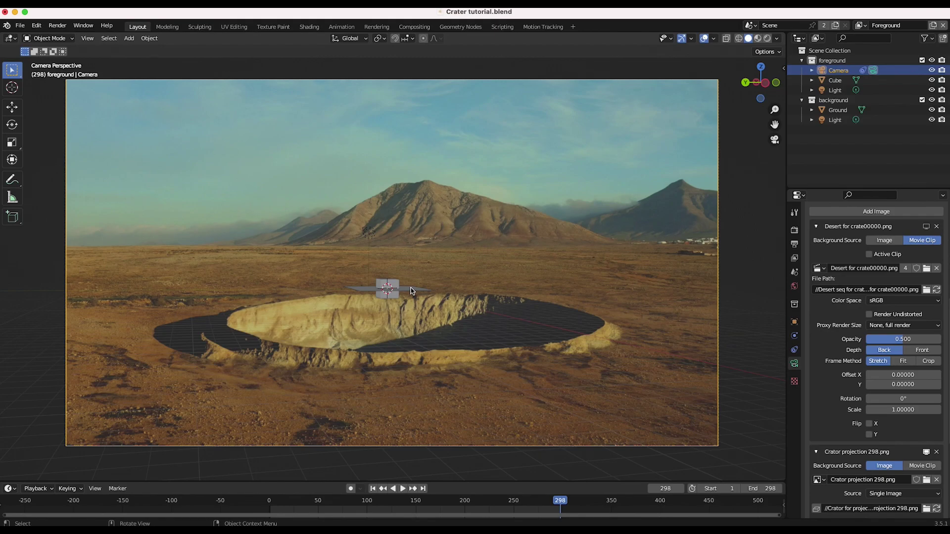
Replace the cube with a cylinder and scale it up over the crater
left_click(389, 285)
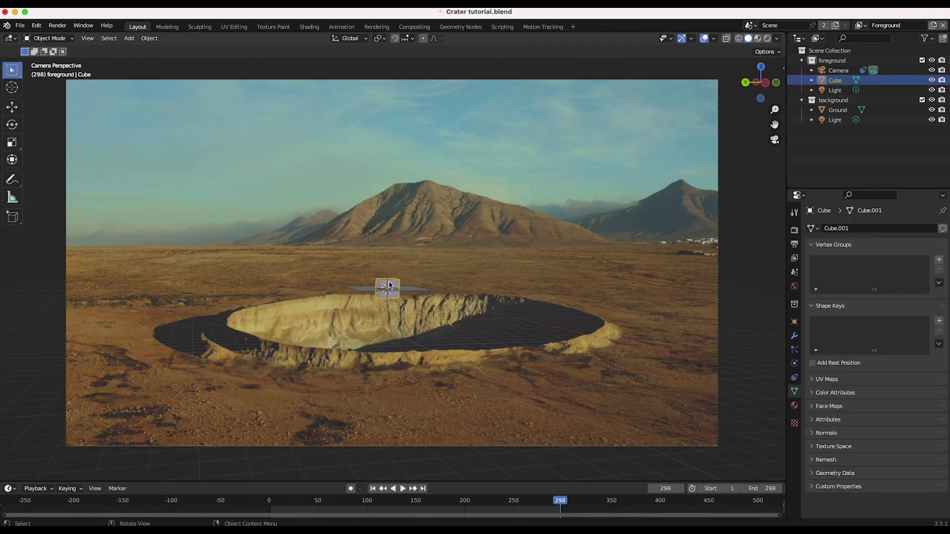
key("Delete")
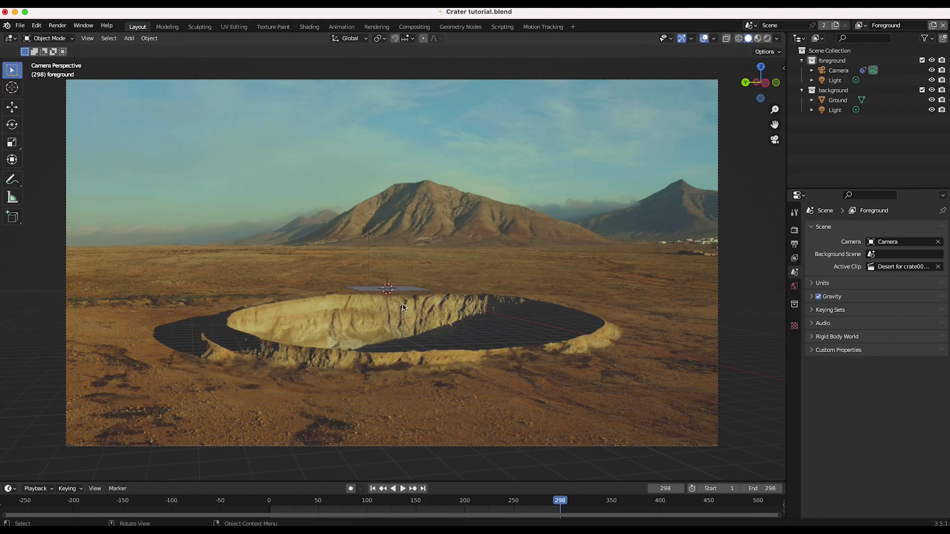
key("shift+a")
mouse_move(356, 305)
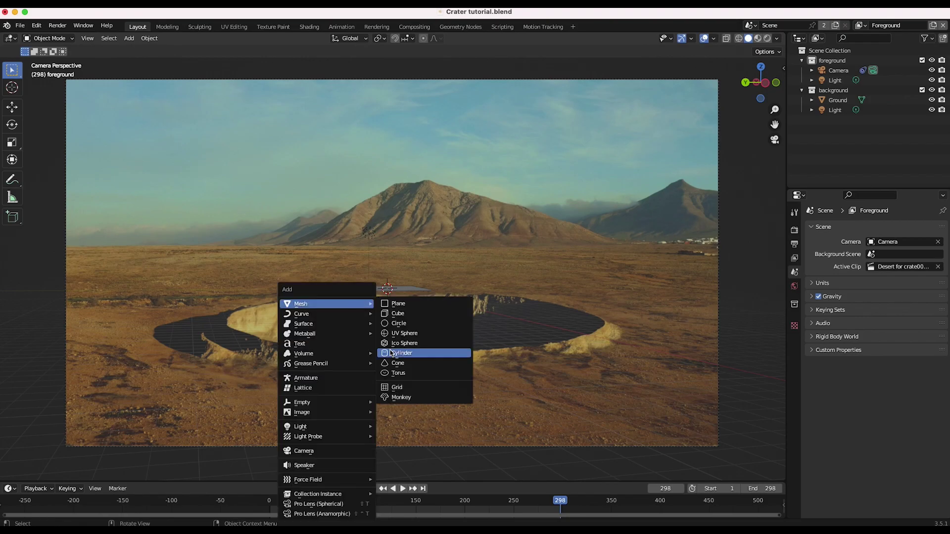
left_click(401, 353)
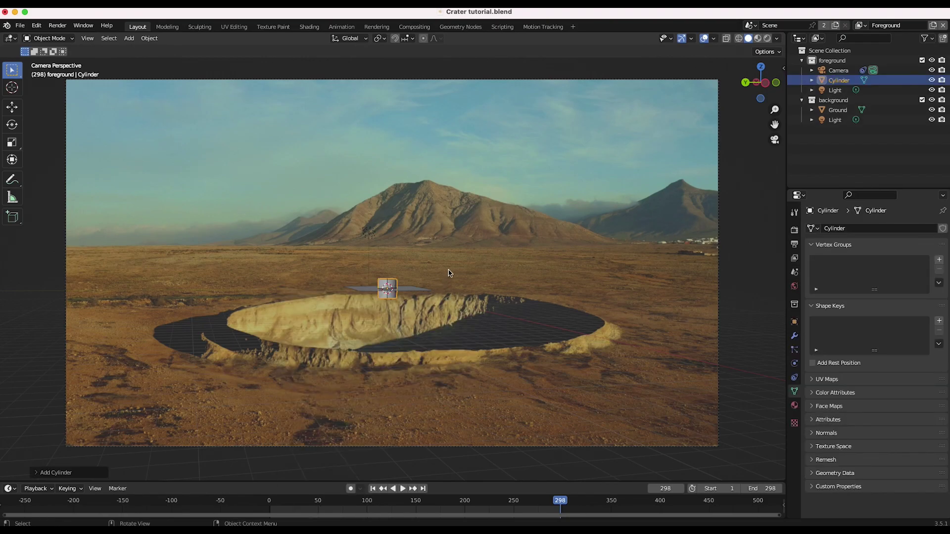
key("s")
left_click(507, 249)
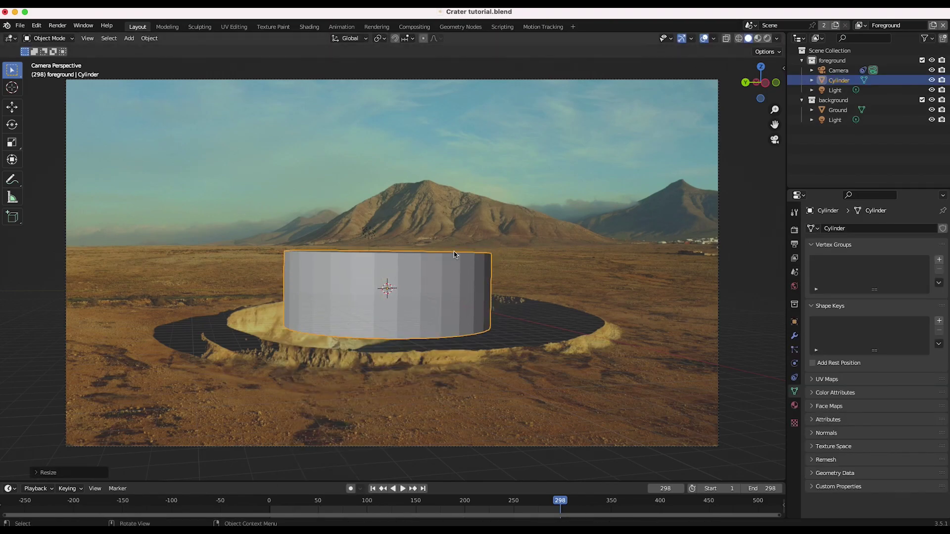
Switch the viewport to wireframe shading and enable the Motion Tracking overlay
key("z")
left_click(414, 266)
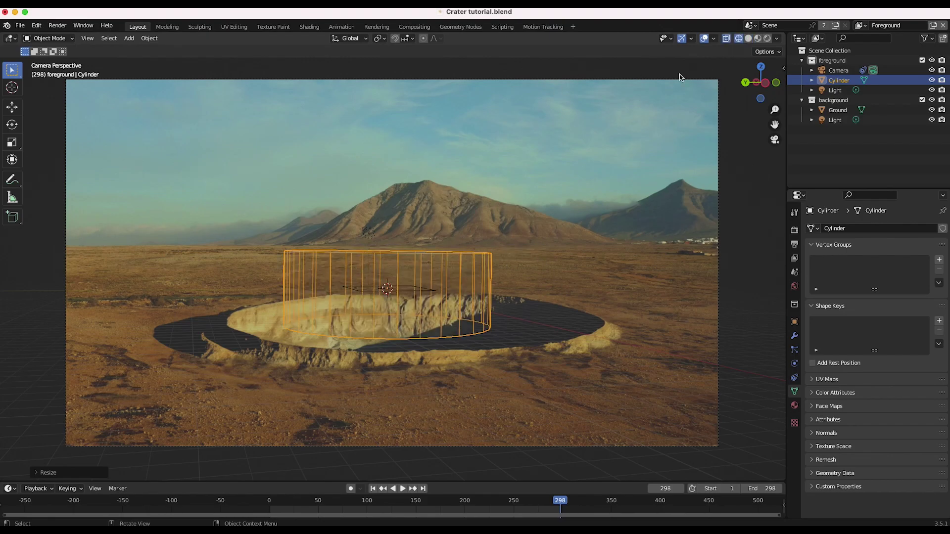
left_click(714, 39)
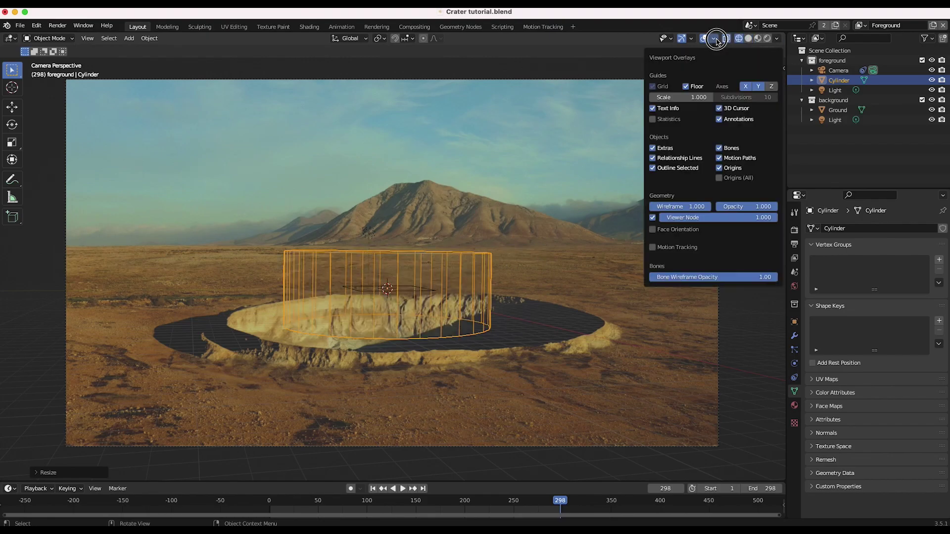
left_click(653, 247)
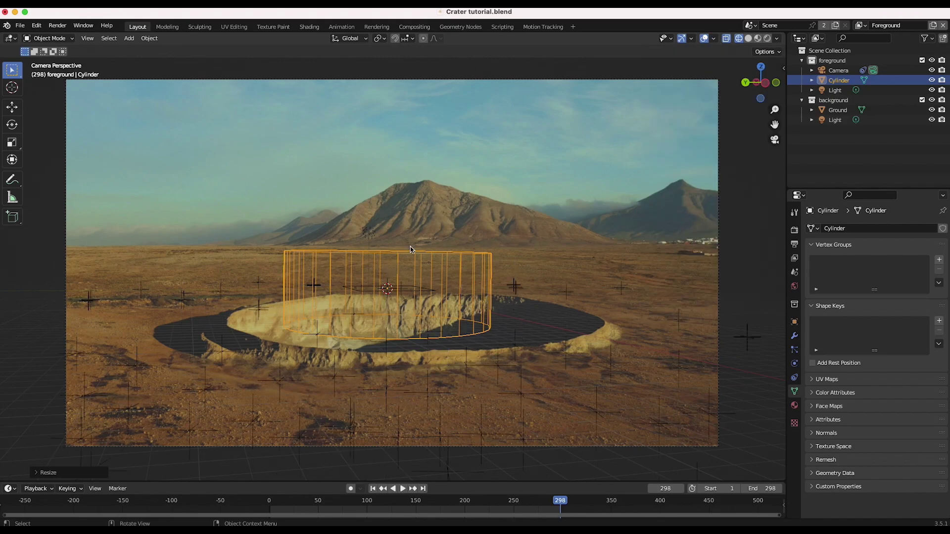
With the cylinder hidden, scale the Ground plane up about 9.3 times and shift it about -18 m along X
left_click(364, 292)
left_click(364, 292)
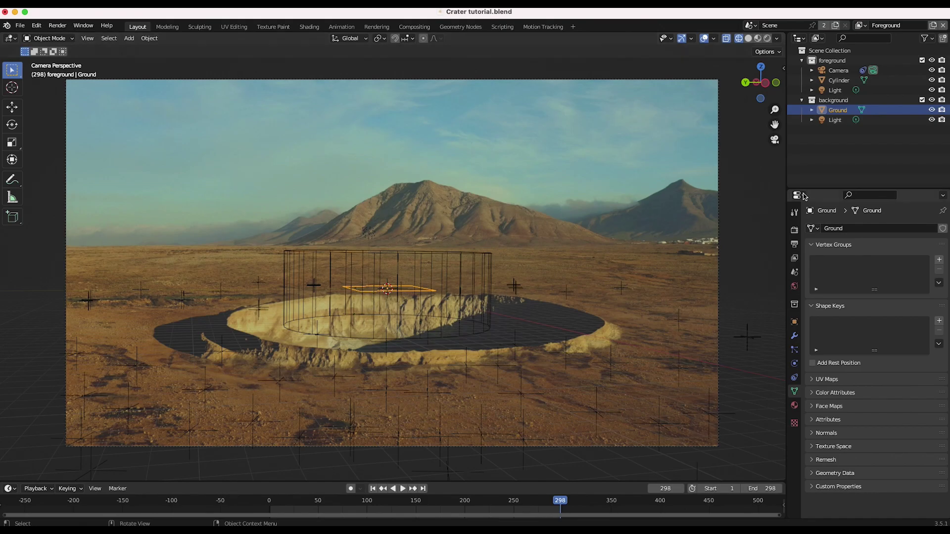
left_click(932, 81)
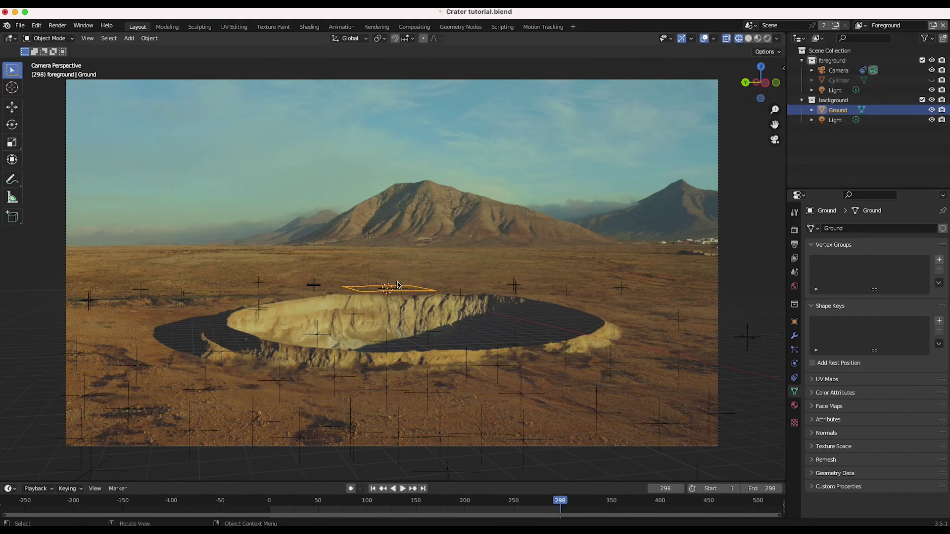
key("s")
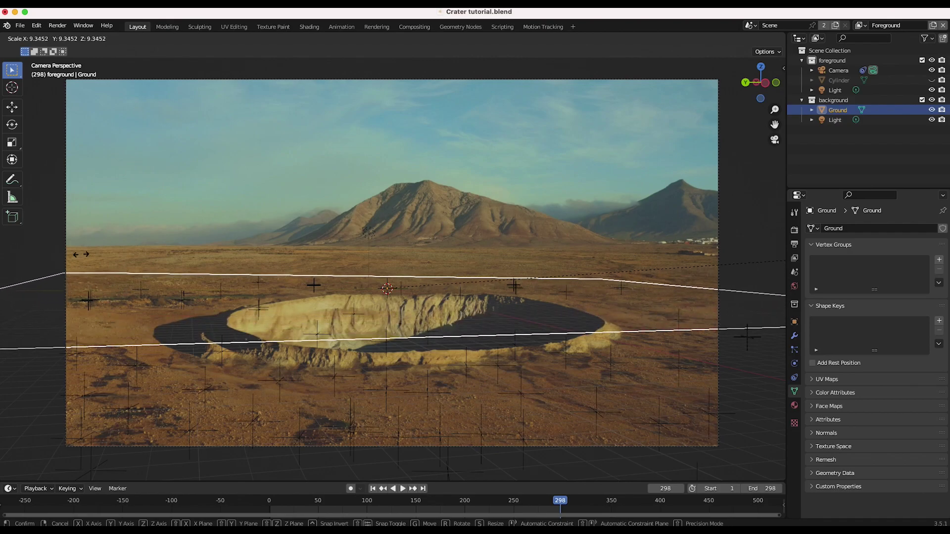
left_click(80, 254)
key("g")
type("x")
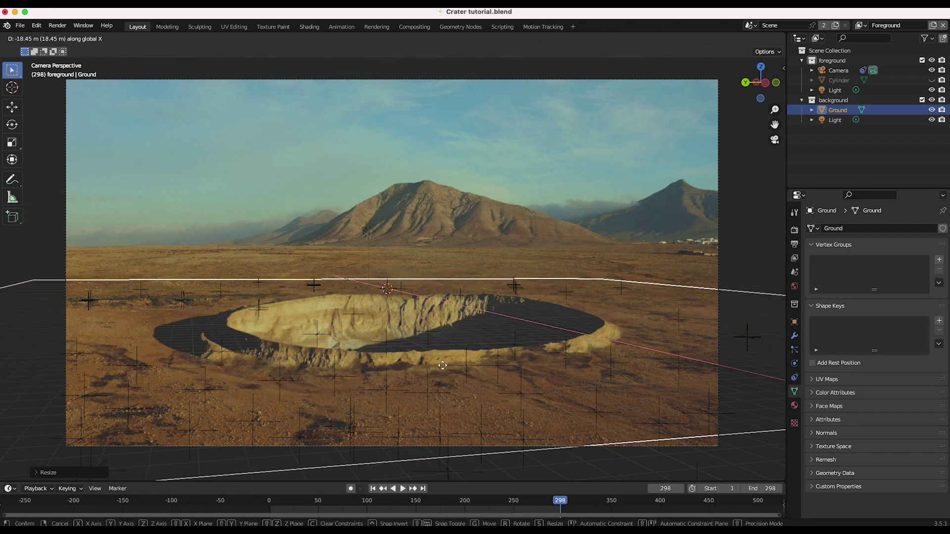
Rotate the Ground plane so its far edge lies nearly parallel to the horizon, and scale it up slightly in solid shading
type("rx90")
key("Return")
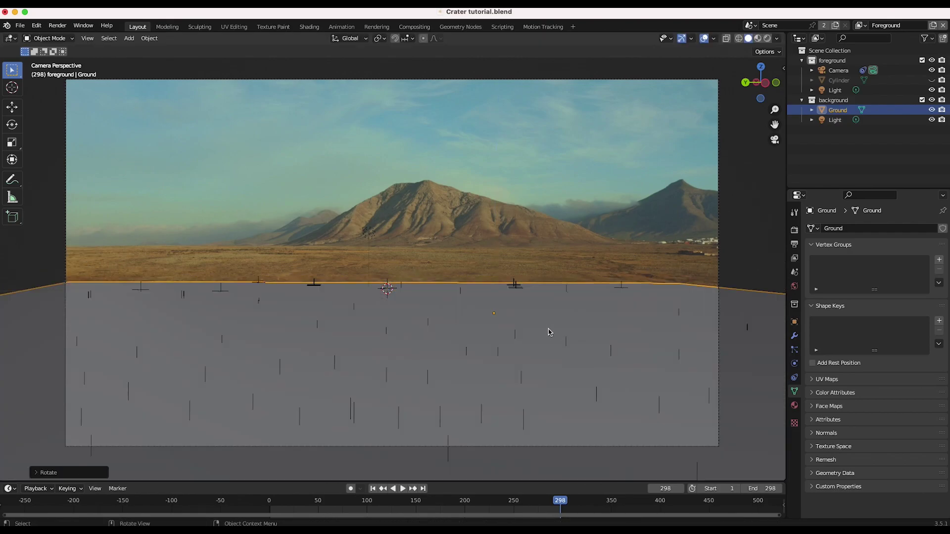
key("s")
left_click(545, 331)
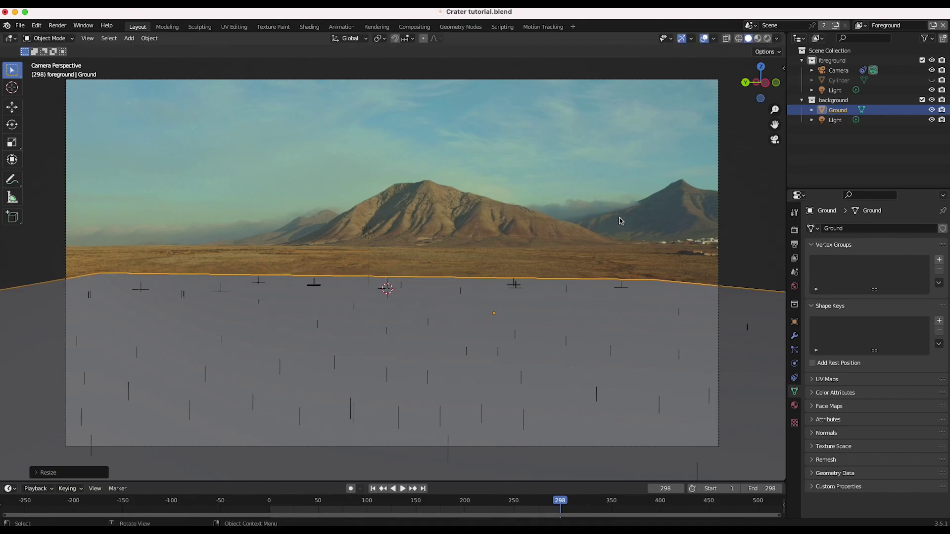
Set the camera's clip end distance to 200 m
left_click(719, 200)
left_click_drag(897, 338, 915, 338)
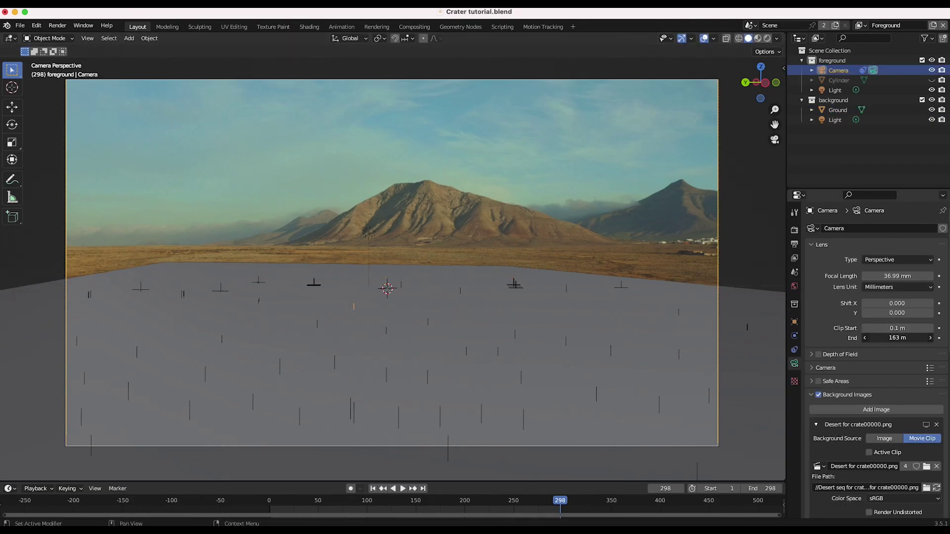
left_click(898, 338)
type("200")
key("Return")
Scale the Ground plane up toward the mountains and rotate it so it spans the full camera view
left_click(391, 280)
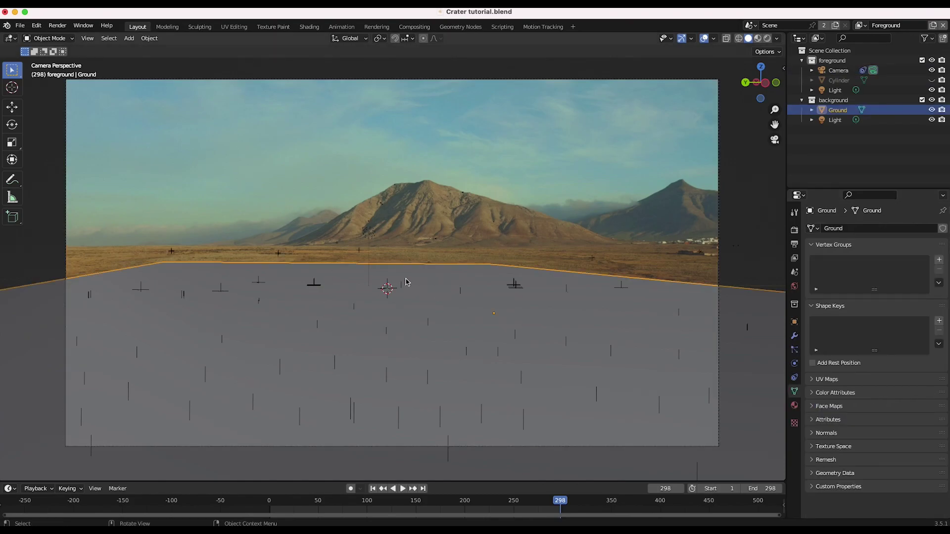
key("s")
left_click(430, 225)
key("s")
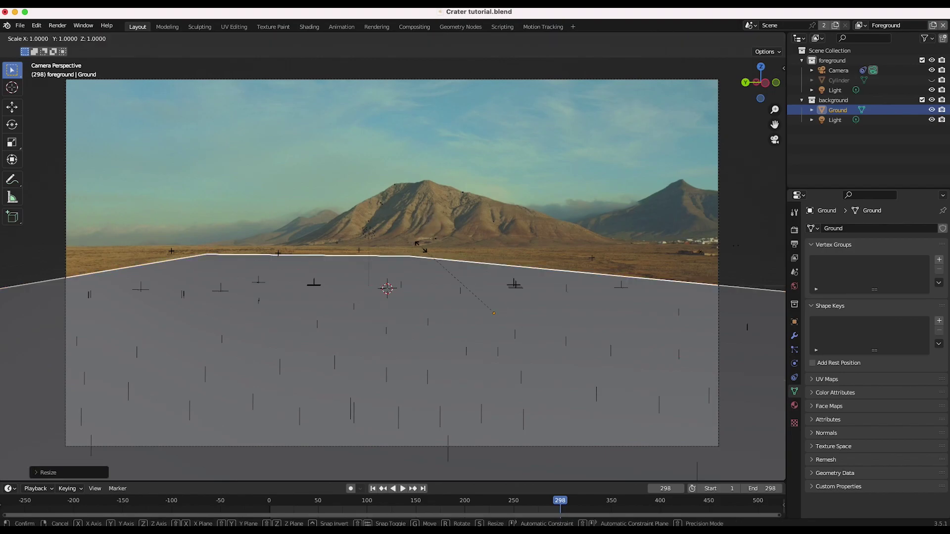
key("r")
left_click(541, 189)
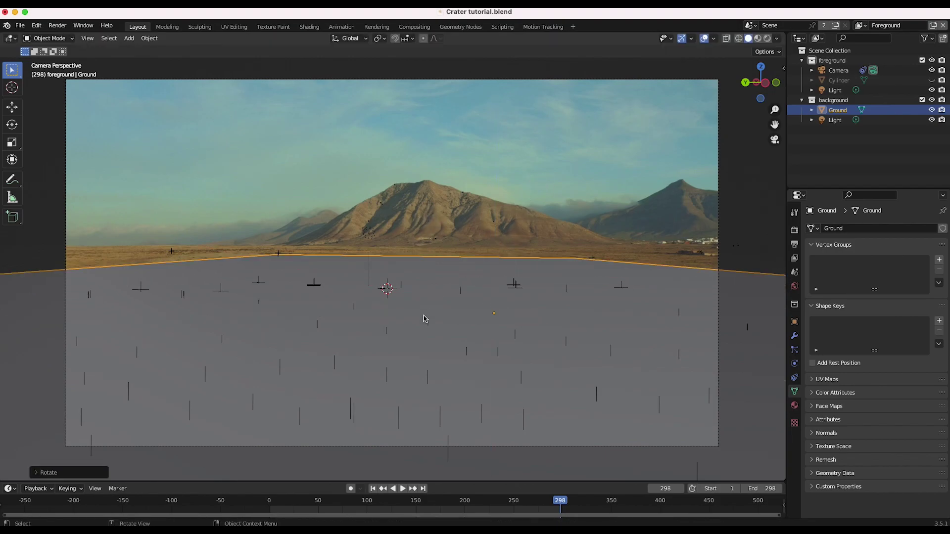
Lower the Ground plane about 0.34 m along Z and adjust its rotation to match the tracking markers
key("g")
key("z")
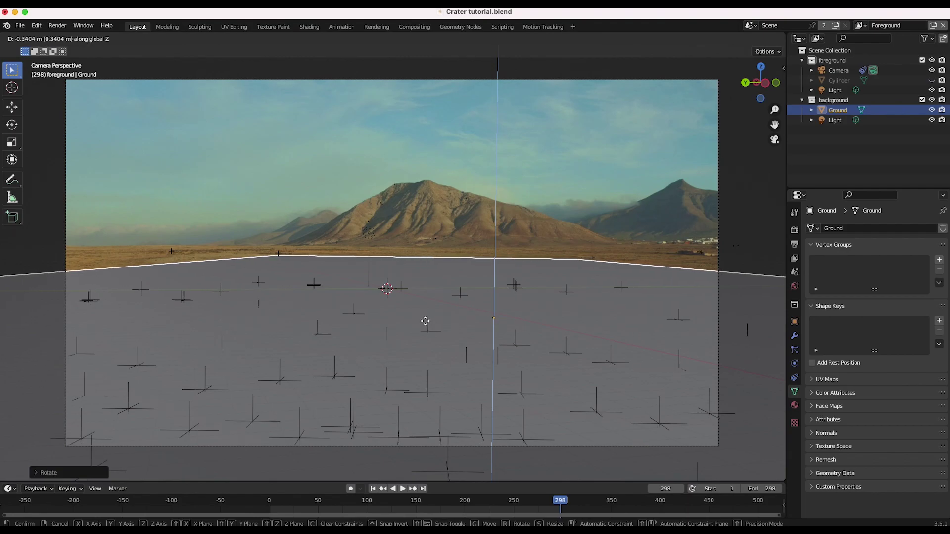
left_click(425, 322)
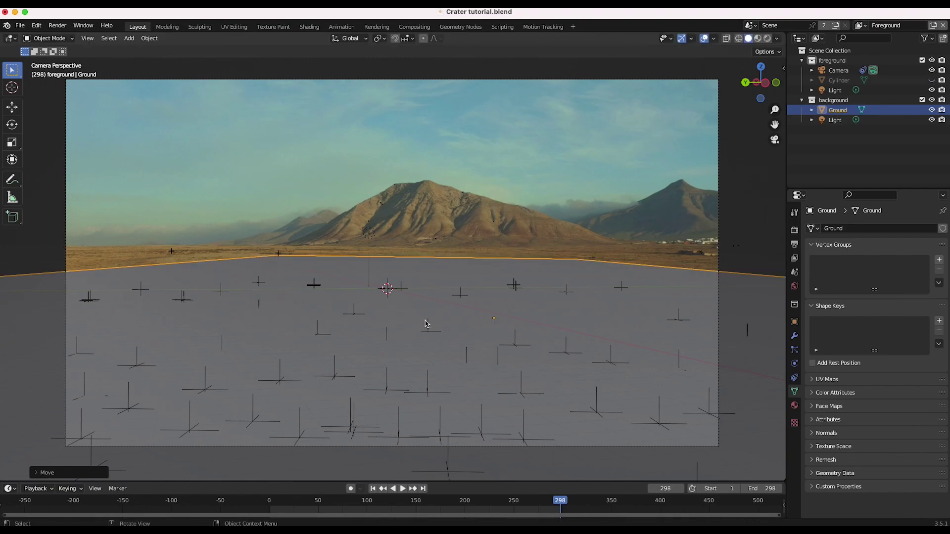
key("r")
left_click(335, 348)
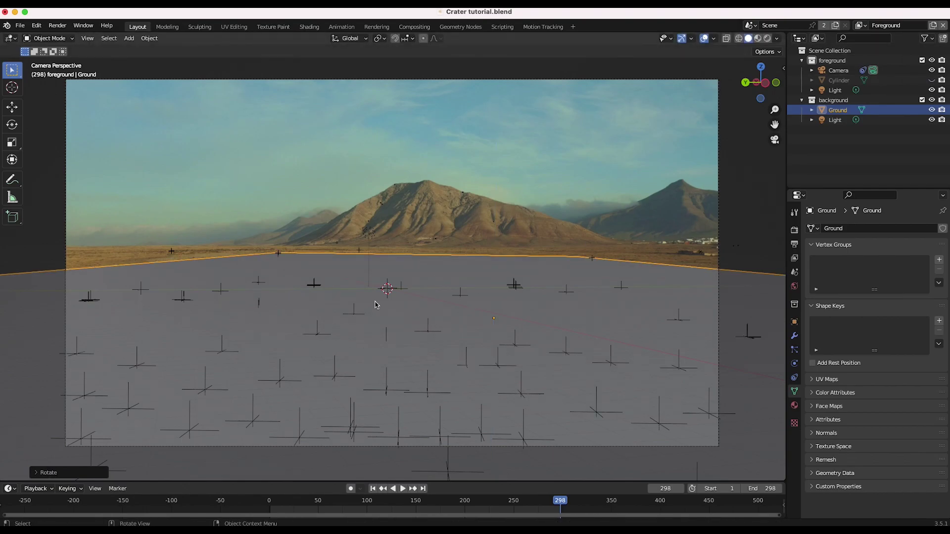
Show additional restriction toggles in the outliner, including selectability, viewport and holdout, and hide the viewport's tool strip
left_click(927, 38)
left_click(910, 71)
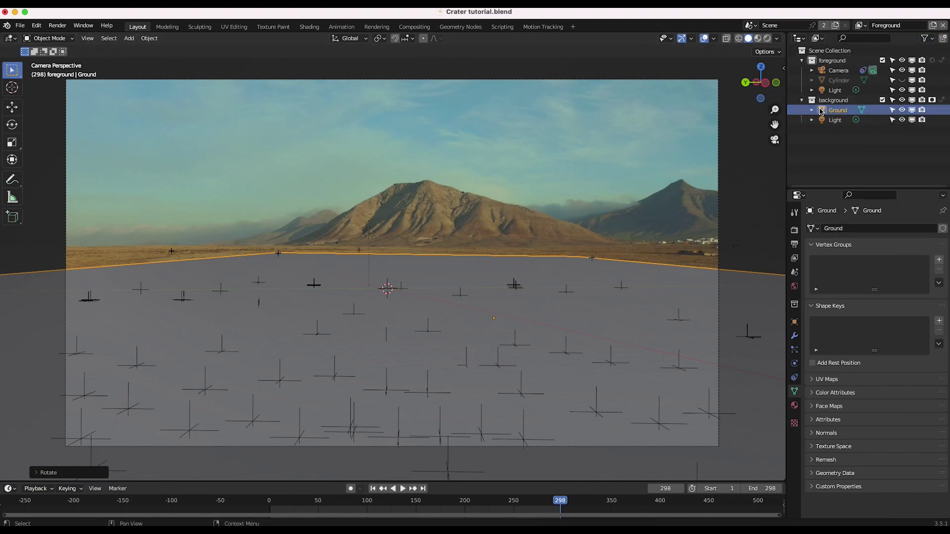
left_click(837, 110)
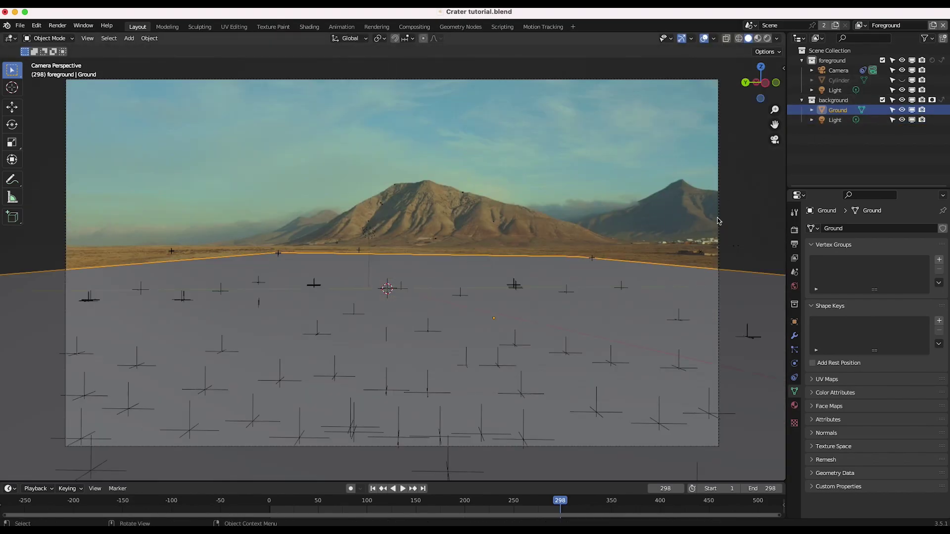
key("t")
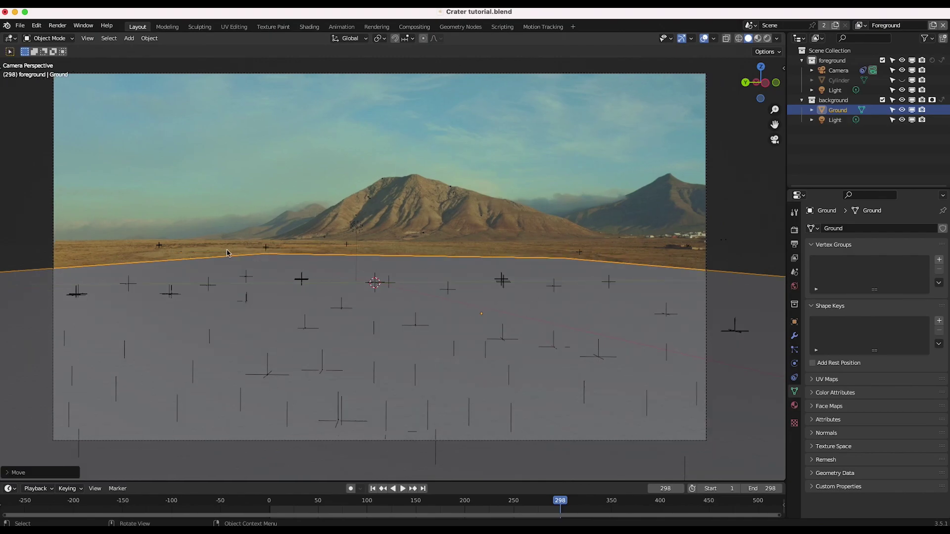
Unhide and select the cylinder, and switch the viewport to wireframe shading to reveal the crater image behind it
left_click(878, 80)
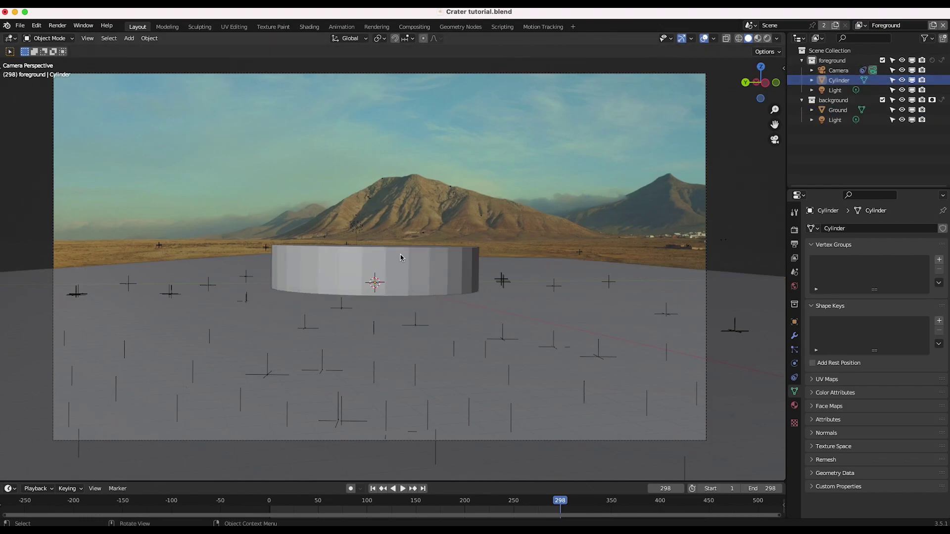
key("z")
key("4")
left_click(390, 263)
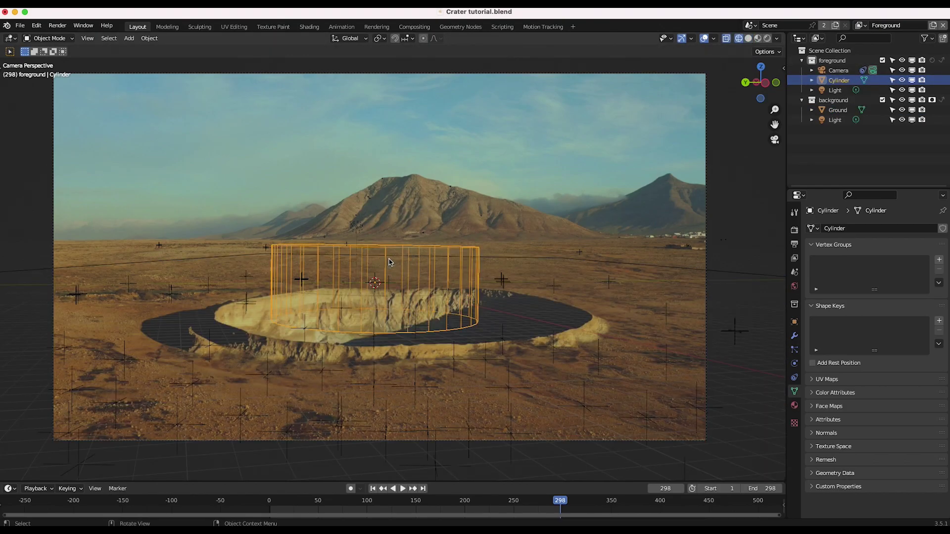
Move the cylinder toward the camera along X over the crater and lower it along Z
key("g")
key("x")
left_click(390, 258)
key("g")
key("x")
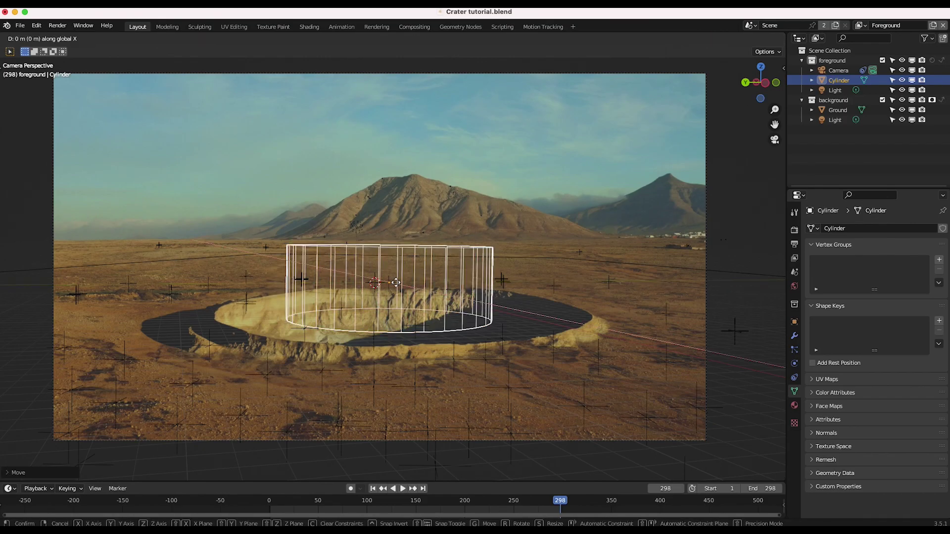
key("z")
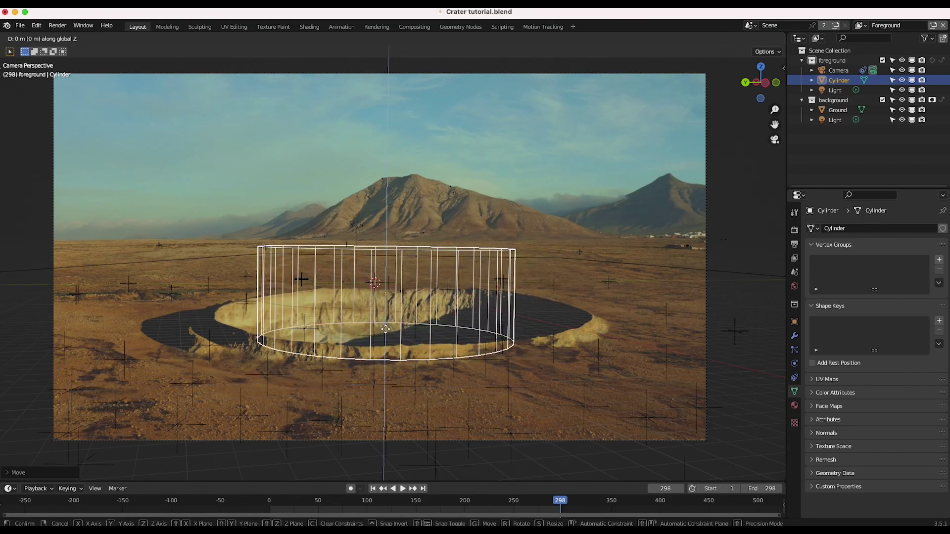
left_click(372, 387)
Enlarge the cylinder and lower it about 3.1 m along Z so its upper rim follows the crater's edge
key("s")
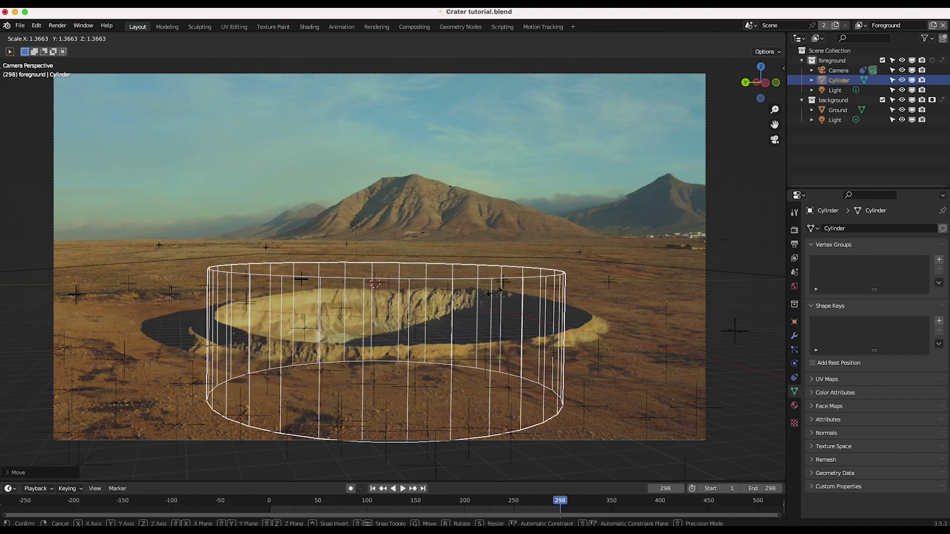
left_click(506, 288)
key("g")
key("z")
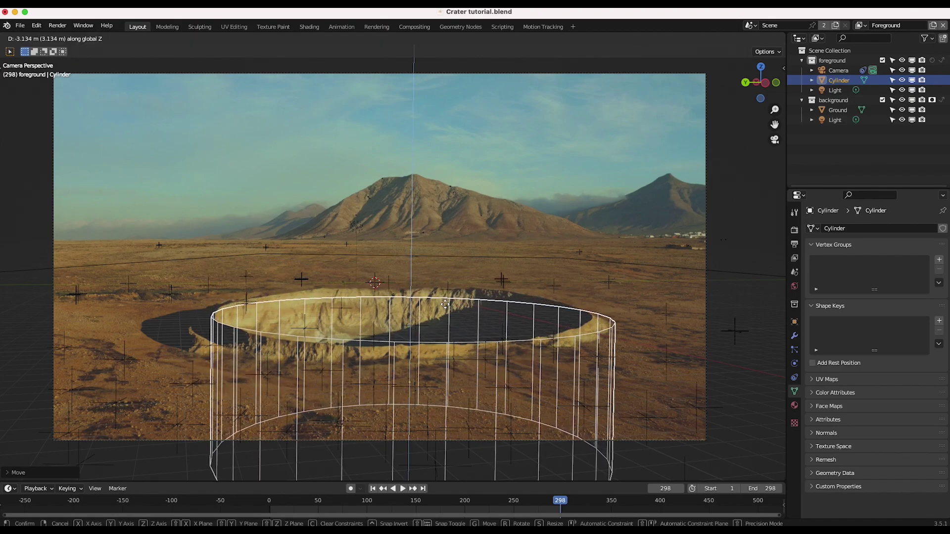
left_click(445, 304)
Raise the cylinder's bottom ring of vertices along Z and scale it outward to form the crater's sloping outer side
key("Tab")
scroll(445, 303, "down", 2)
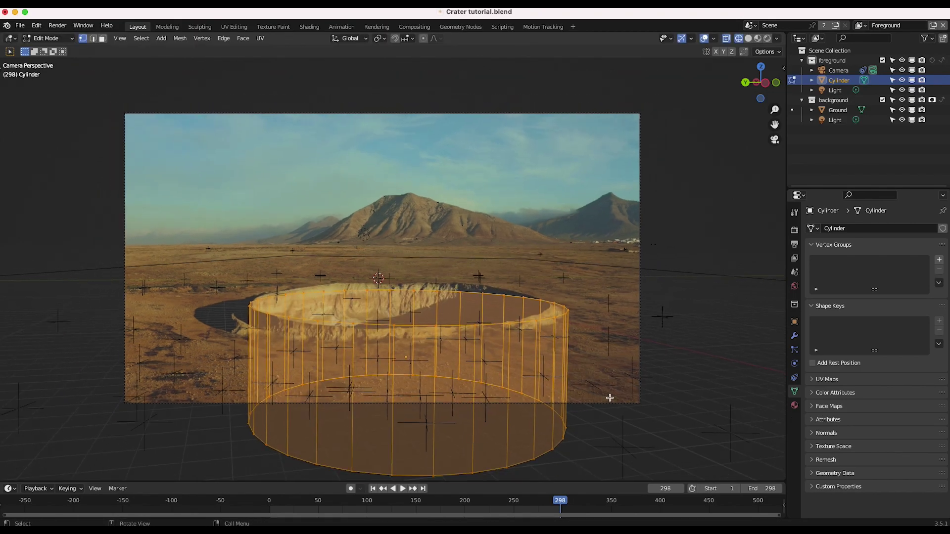
left_click_drag(675, 364, 189, 502)
key("g")
key("z")
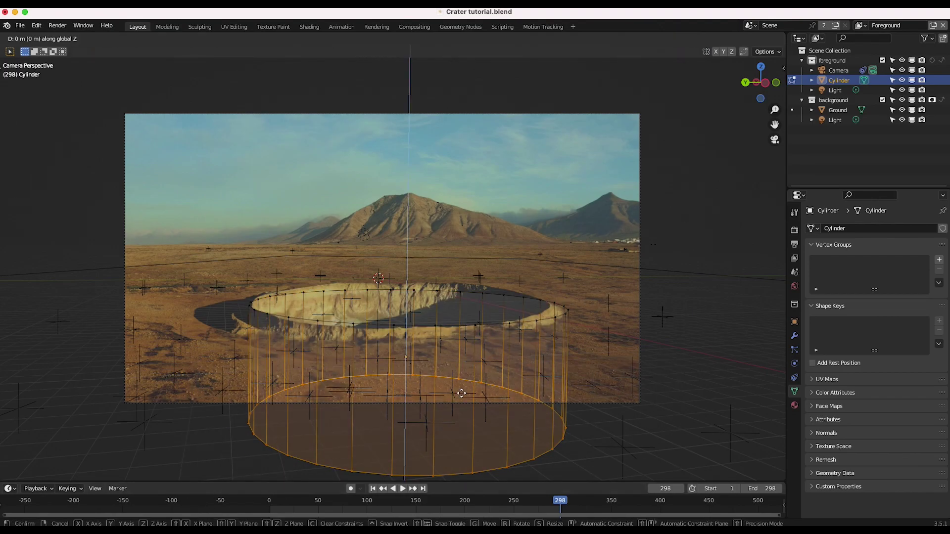
left_click(520, 346)
key("s")
left_click(544, 341)
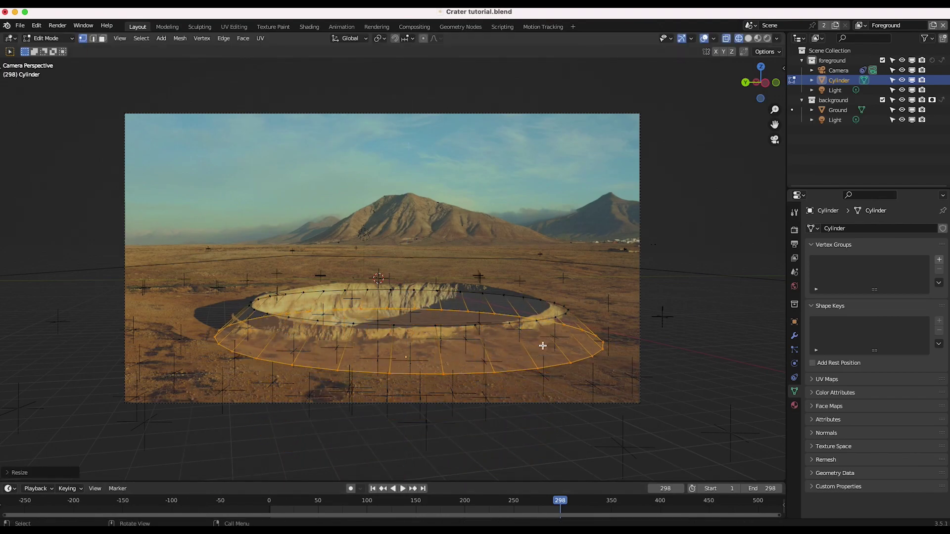
key("g")
key("z")
left_click(548, 329)
key("Tab")
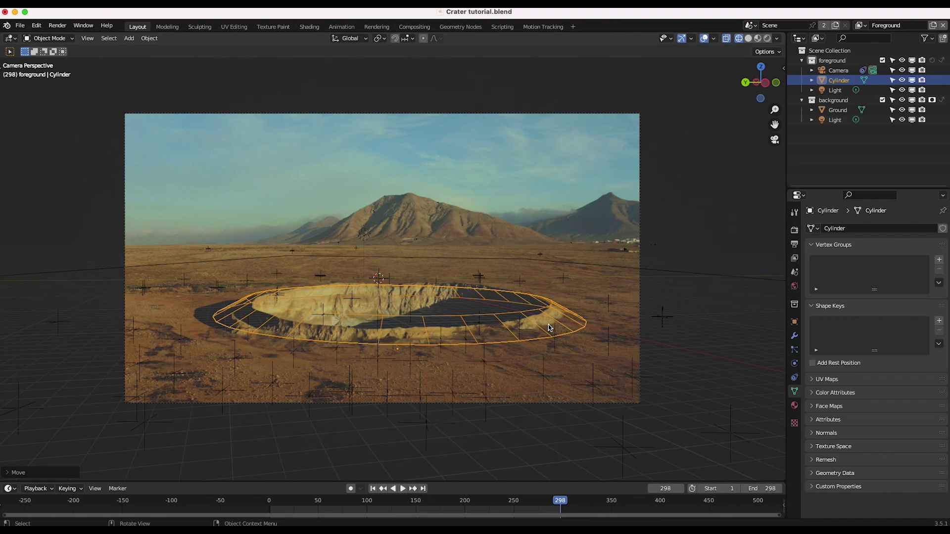
Rotate the cylinder slightly about X and nudge it along Y and Z so its rim matches the crater's edge
key("g")
key("z")
key("r")
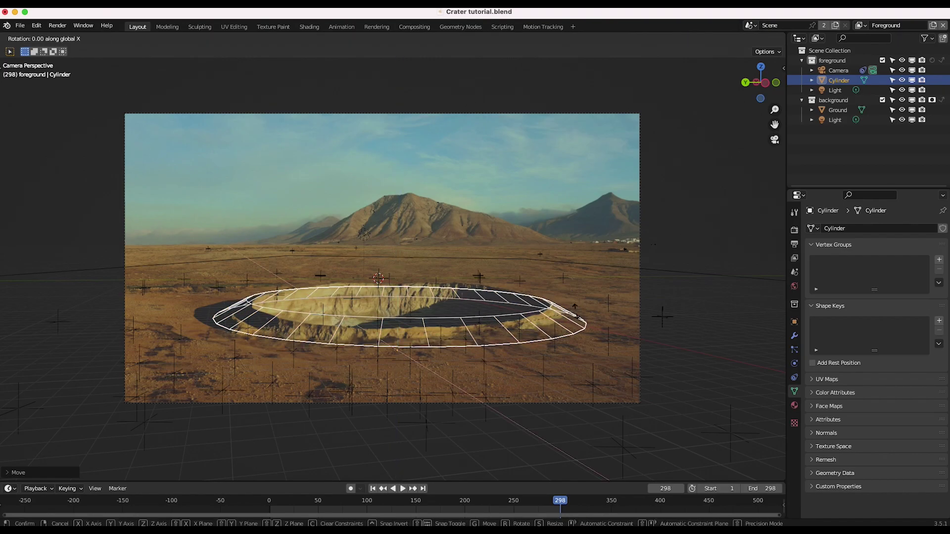
left_click(559, 319)
key("g")
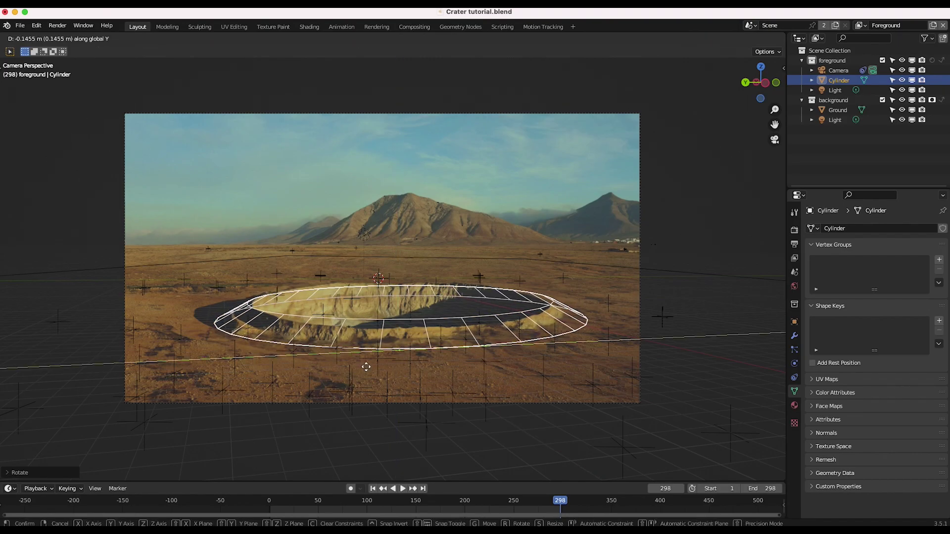
left_click(365, 367)
key("g")
key("z")
left_click(392, 341)
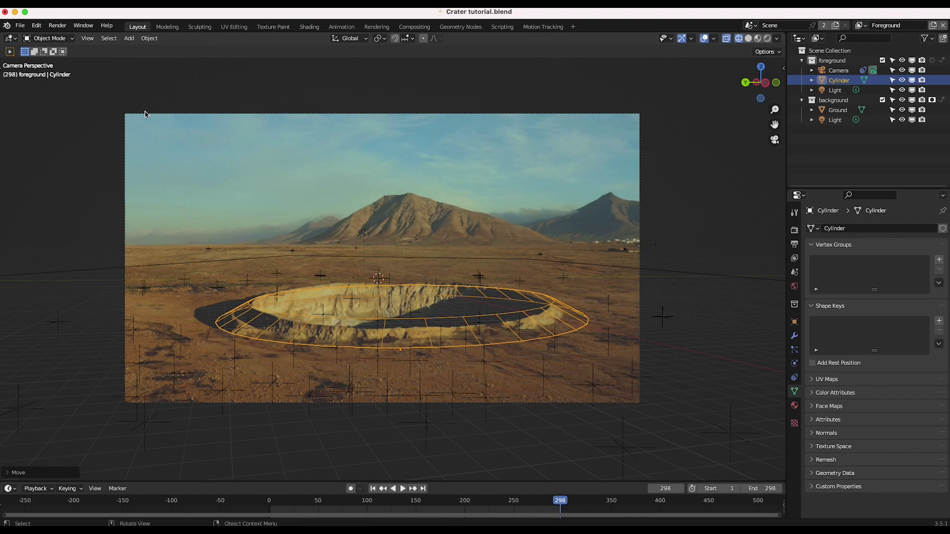
Lower the cylinder's bottom ring of vertices about 0.69 m along Z
key("Tab")
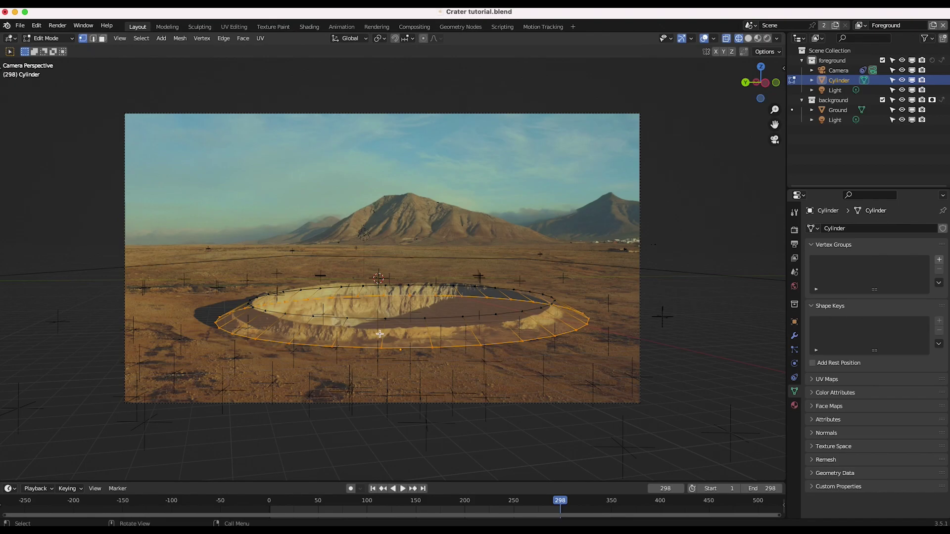
key("g")
key("z")
left_click(381, 343)
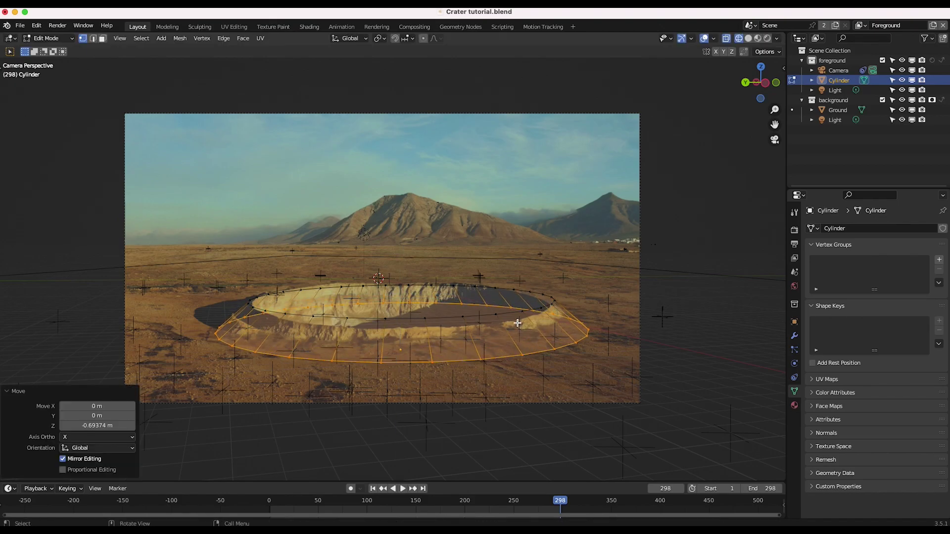
Try out a box selection on the outer slope's vertices, reselect the whole bottom ring, and scale it by about 1.05
key("alt+a")
left_click_drag(612, 318, 577, 389)
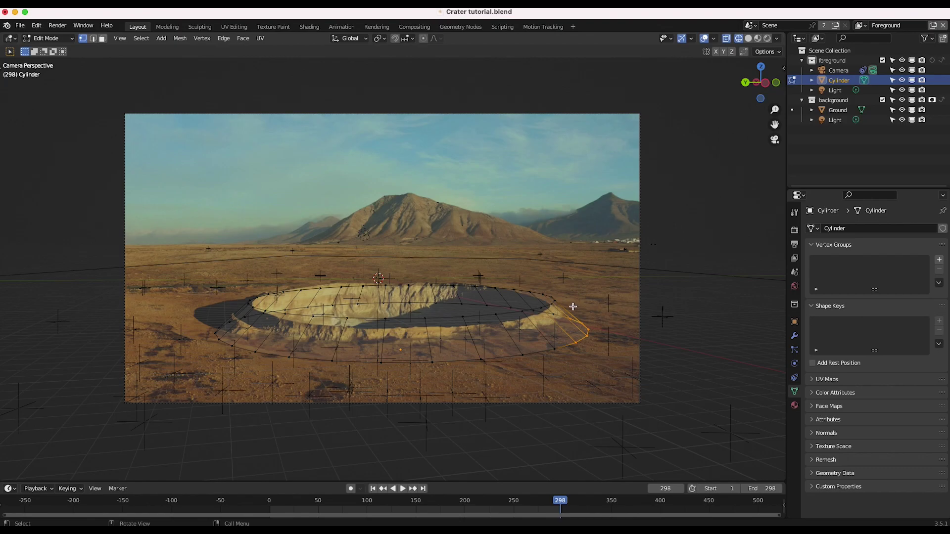
middle_click_drag(305, 194, 113, 392)
left_click(120, 38)
left_click(208, 163)
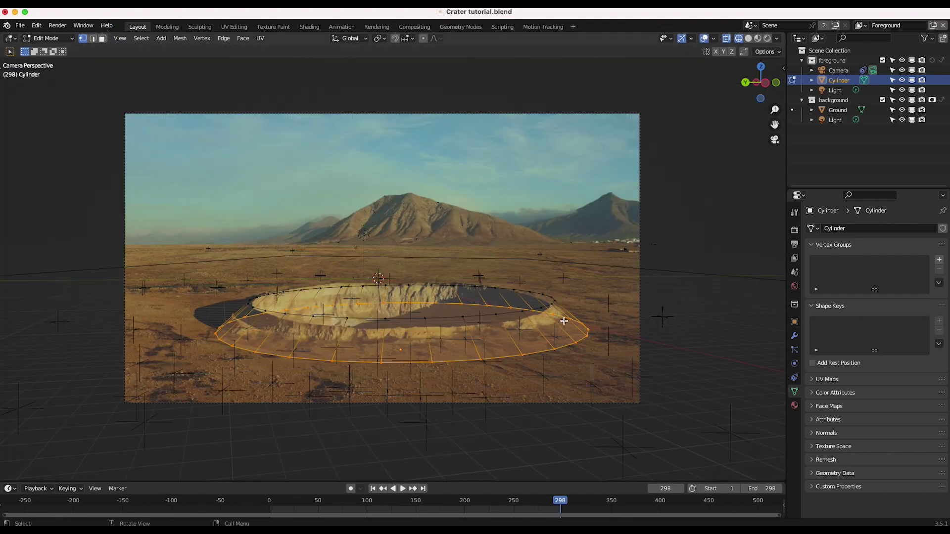
key("s")
left_click(572, 320)
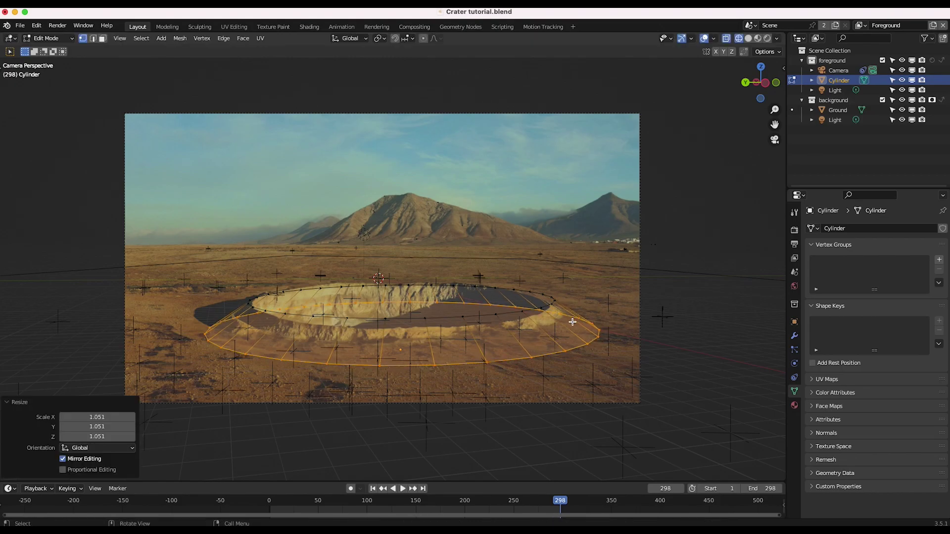
Extrude the bottom ring and scale it outward into a wide skirt around the crater, adjusting it along Z
key("e")
key("s")
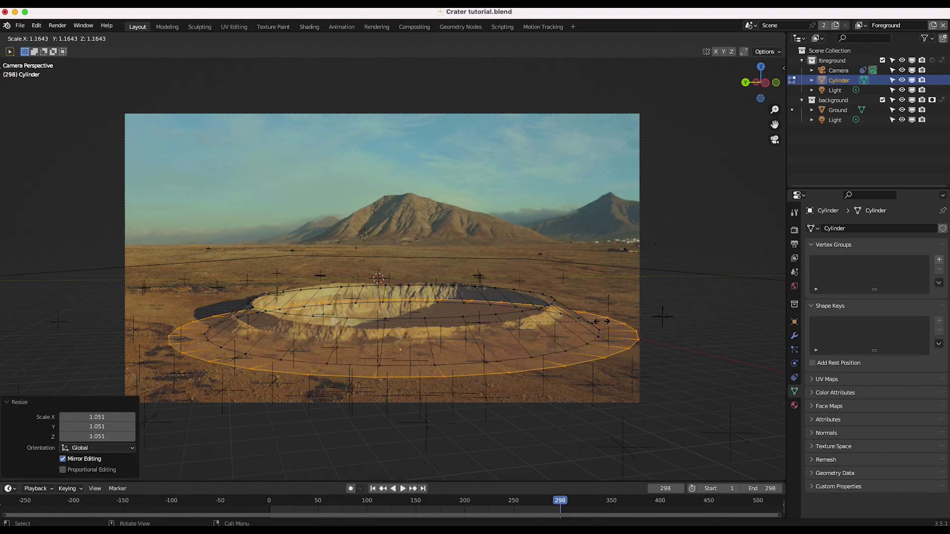
left_click(579, 322)
key("g")
key("z")
left_click(583, 319)
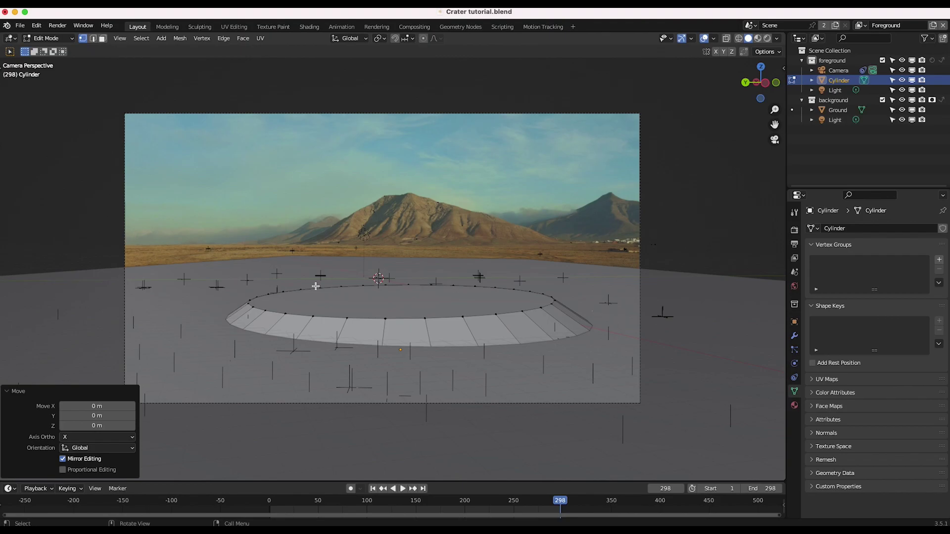
Switch to solid shading, extrude the cylinder's top face downward along Z into the crater, and scale it inward
middle_click_drag(583, 319, 497, 293)
left_click_drag(625, 238, 119, 307)
key("z")
left_click(487, 301)
key("KP_0")
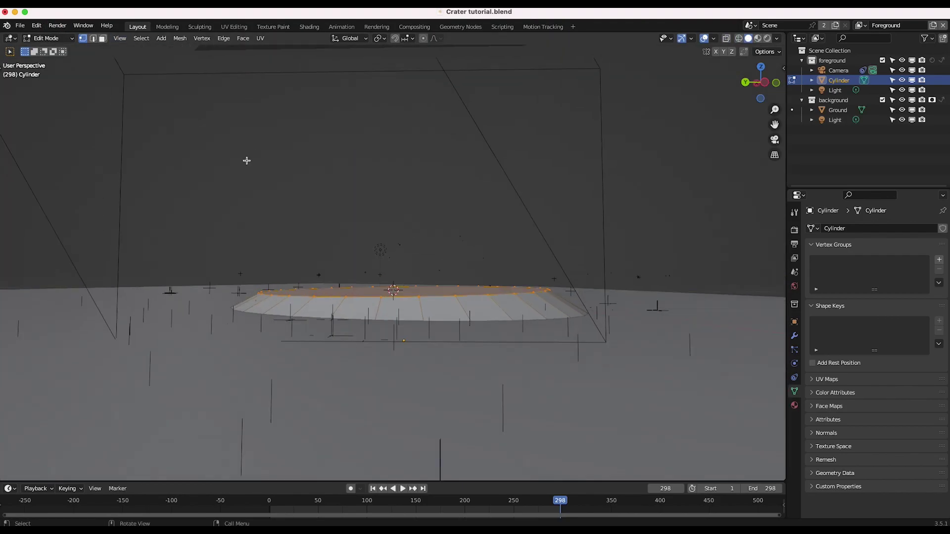
key("e")
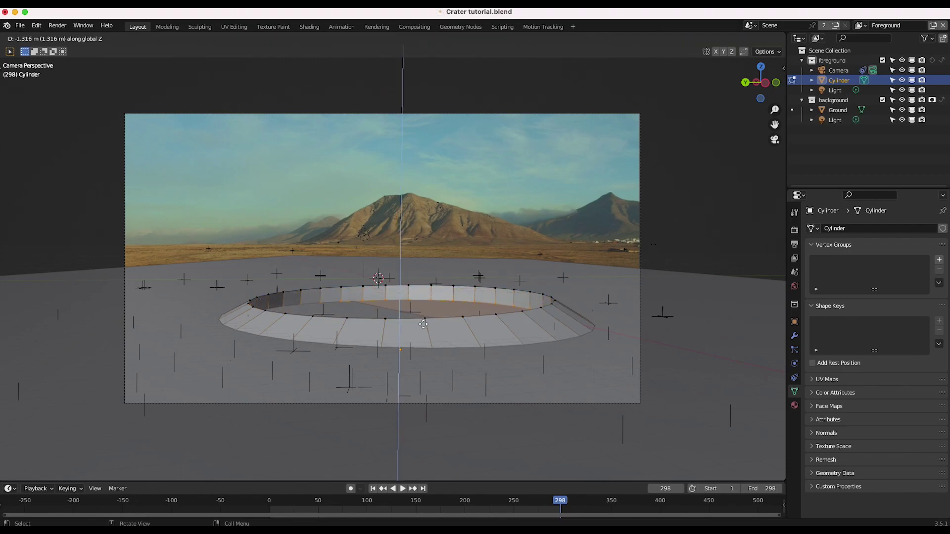
left_click(424, 323)
key("s")
left_click(493, 306)
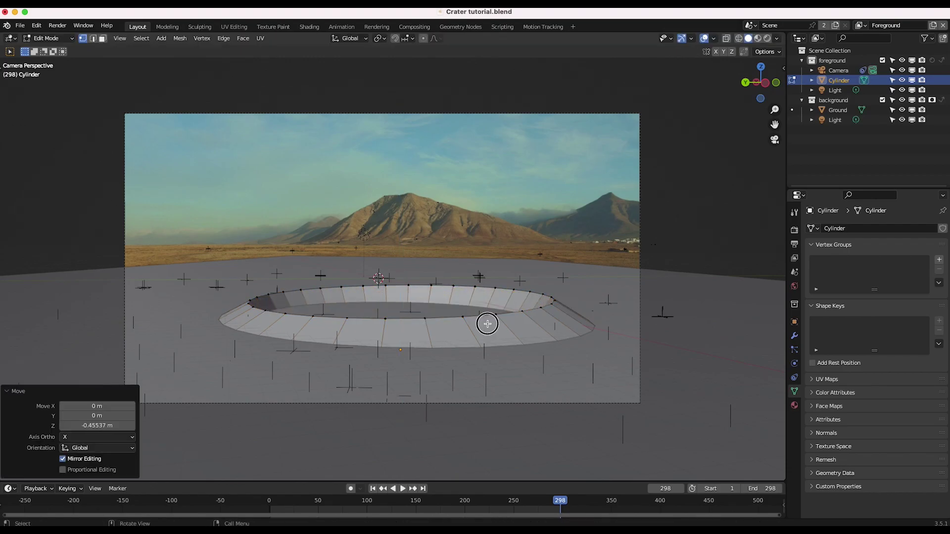
Hide the ground object and lower the skirt's outer ring about 0.7 m along Z
left_click(901, 109)
key("g")
key("z")
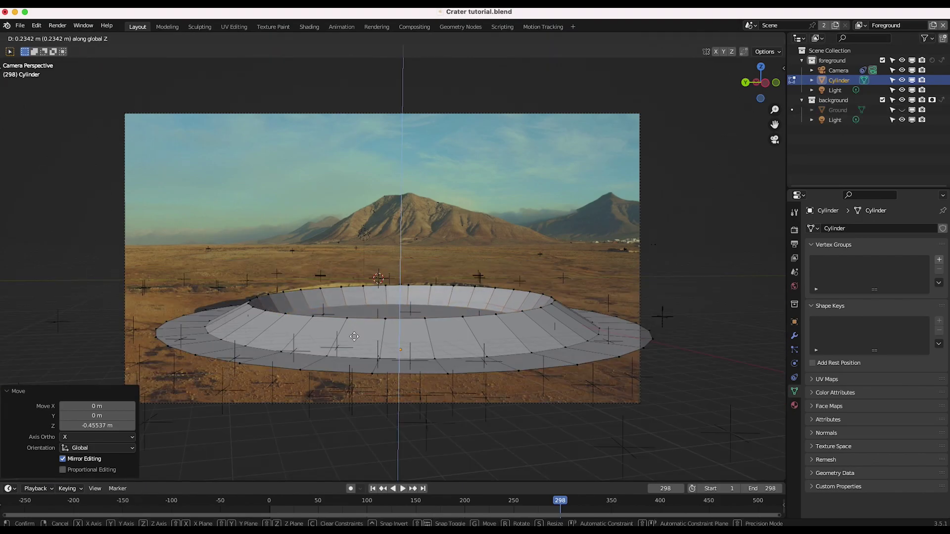
left_click(354, 340)
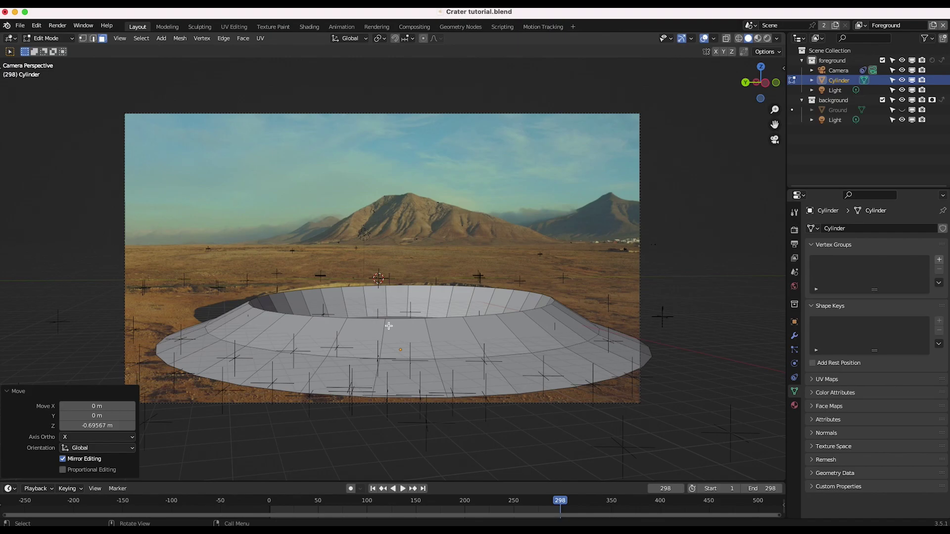
Select the whole mesh in vertex mode with wireframe shading and subdivide it with 3 cuts
left_click(83, 39)
key("z")
left_click(341, 235)
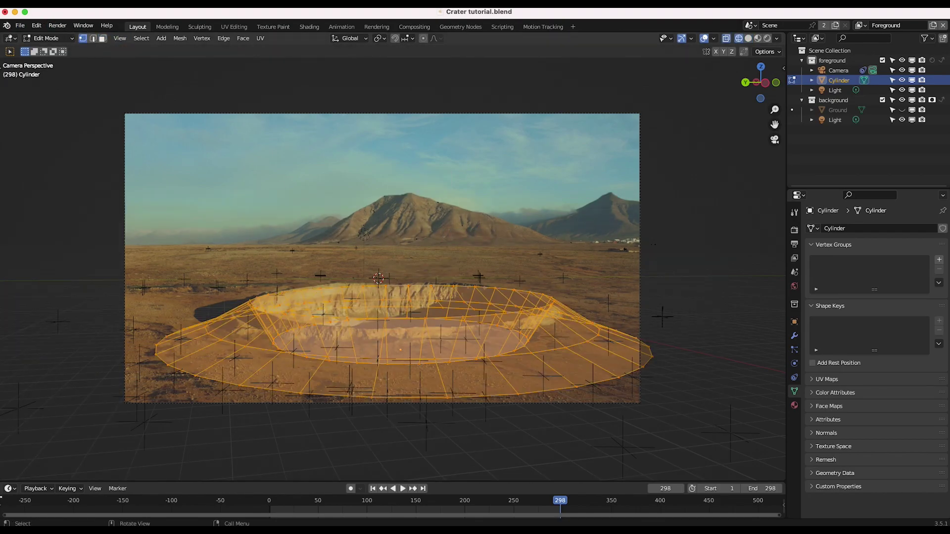
left_click(224, 38)
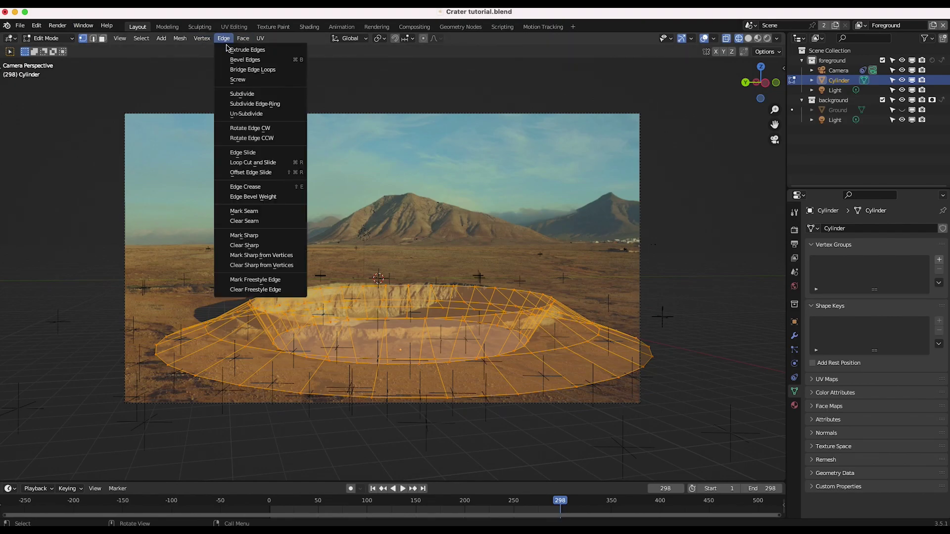
left_click(242, 94)
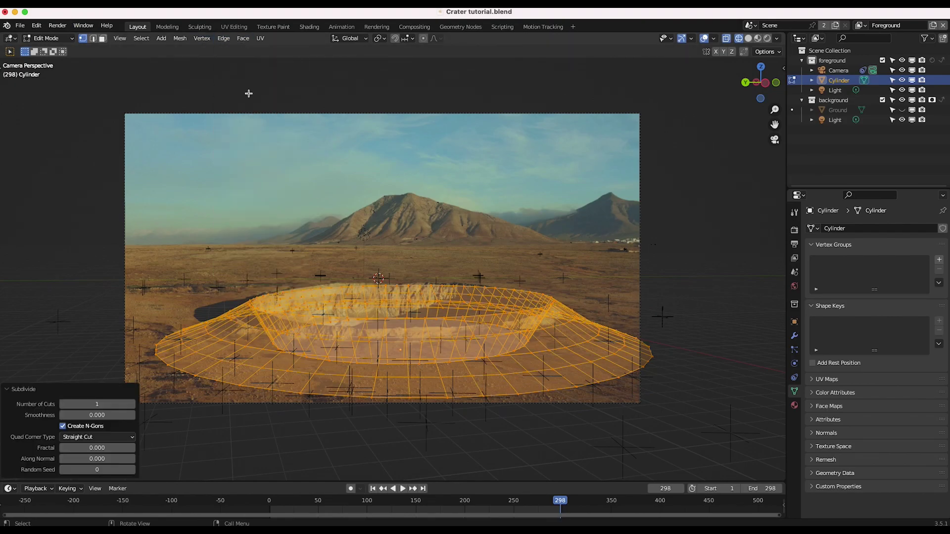
left_click(133, 404)
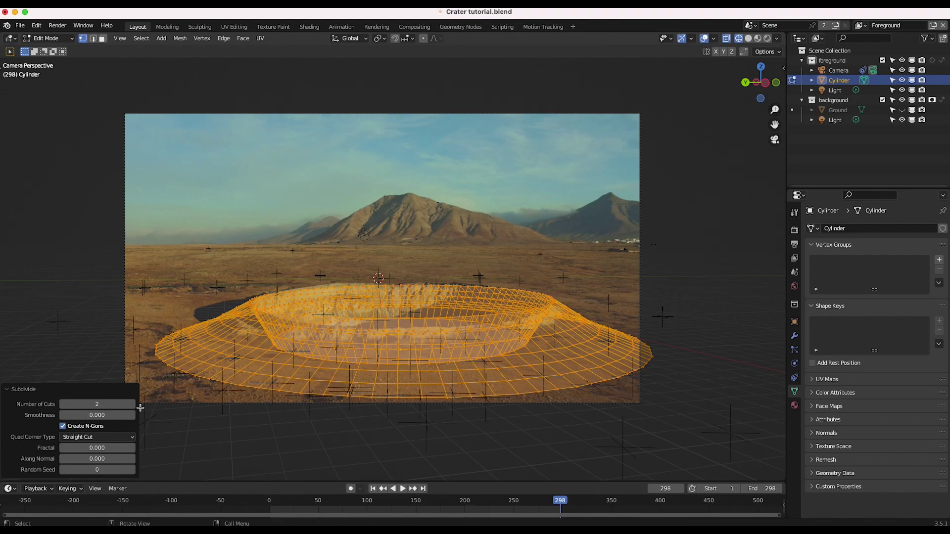
left_click(132, 404)
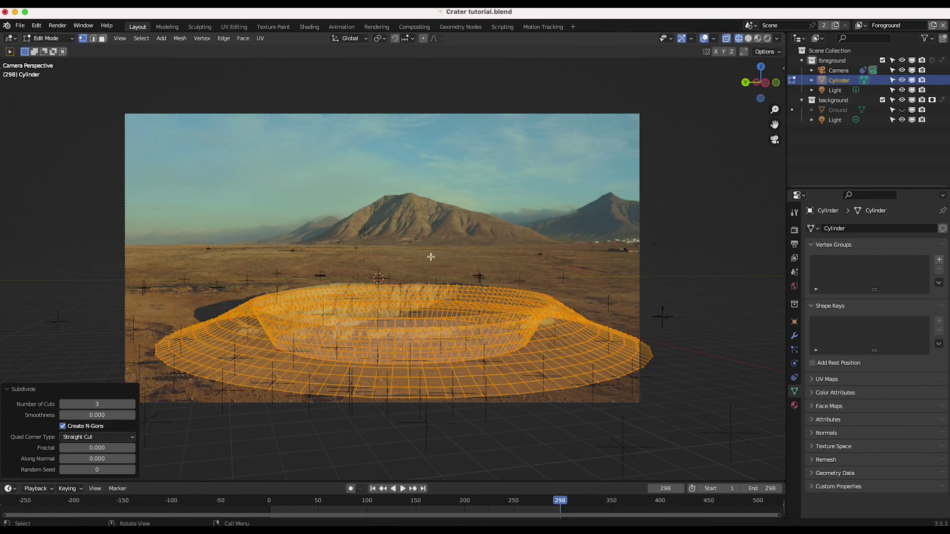
In solid shading, enable smooth proportional editing and raise a far-left rim vertex about 0.32 m with a proportional size of about 5.5 m
key("z")
left_click(477, 262)
scroll(339, 286, "up", 3)
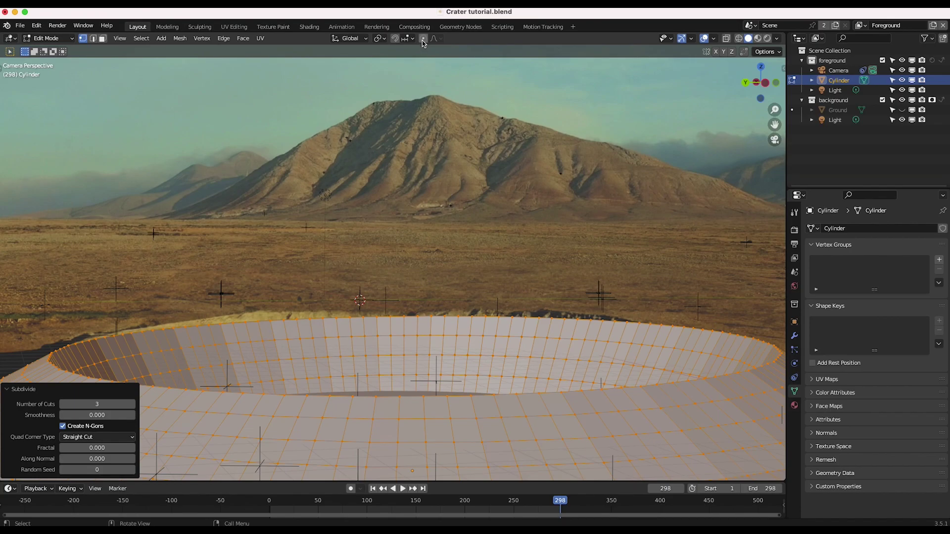
key("alt+a")
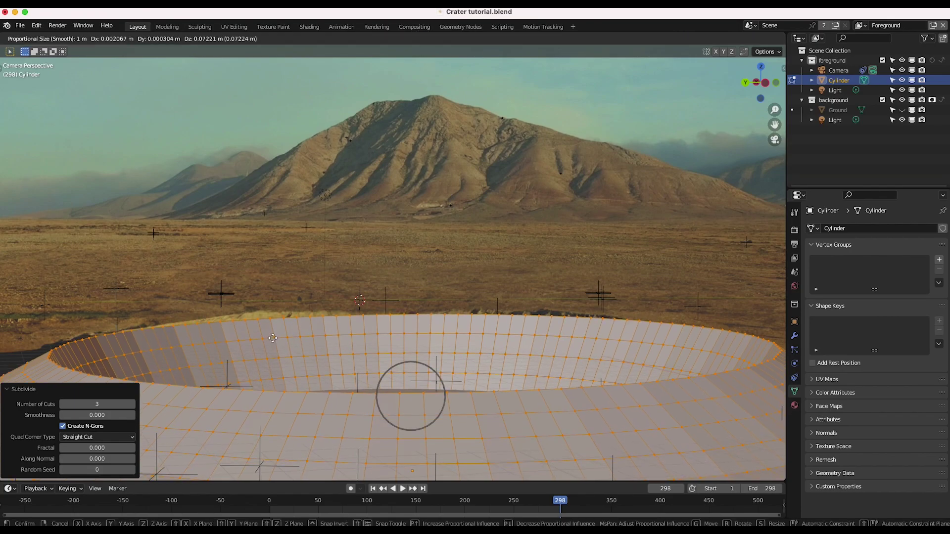
left_click(270, 320)
key("g")
scroll(282, 337, "down", 18)
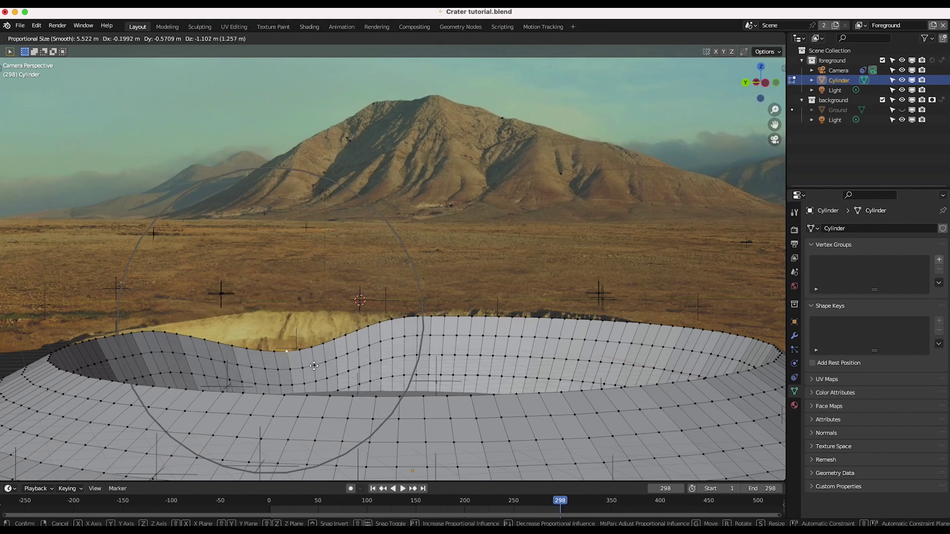
left_click(284, 329)
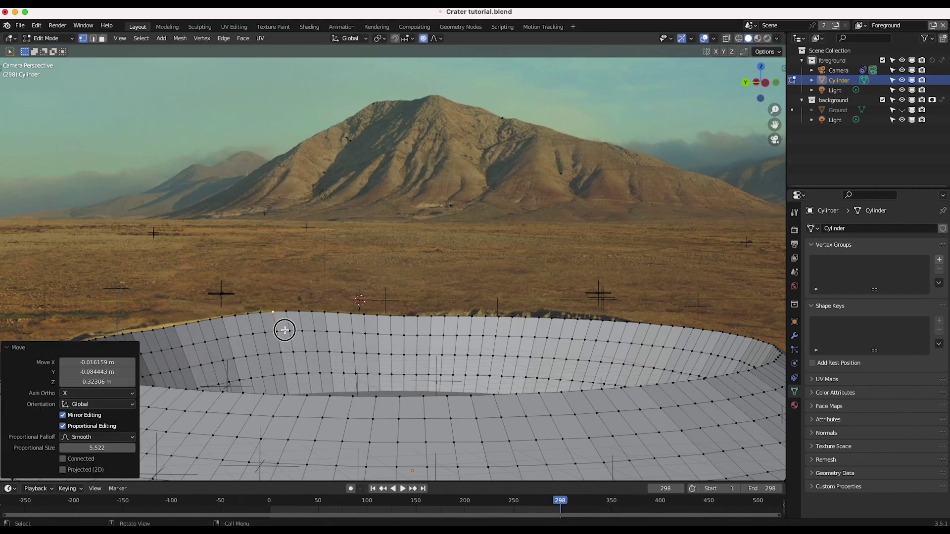
Raise the far rim right of its middle about 0.13 m, and lower the rim's right end about 0.39 m with proportional editing
left_click(578, 312)
key("g")
left_click(583, 313)
scroll(594, 313, "down", 3)
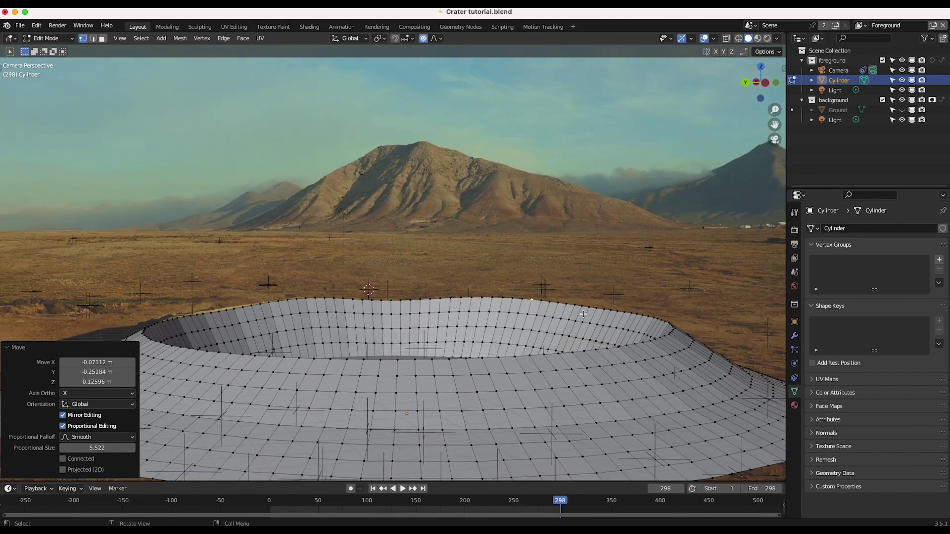
key("g")
left_click(622, 312)
key("g")
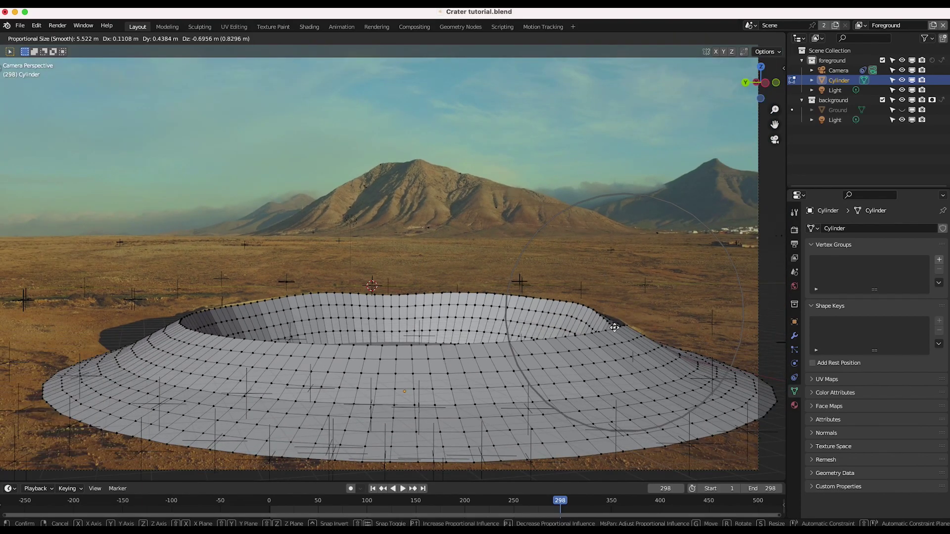
left_click(621, 317)
Switch to wireframe shading and nudge the far-right rim vertices to follow the crater's edge, reducing the proportional size to about 3.6 m
key("z")
left_click(576, 319)
scroll(583, 310, "up", 3)
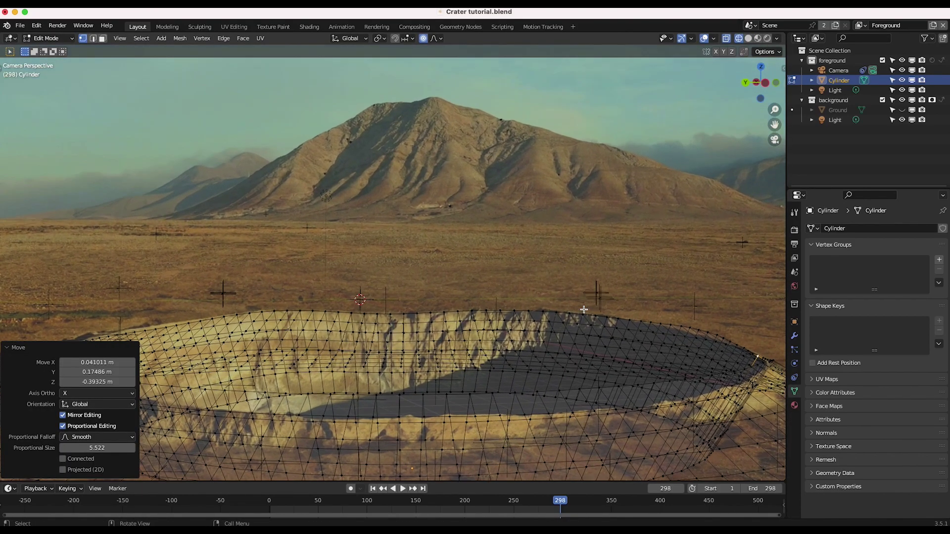
left_click(494, 292)
key("g")
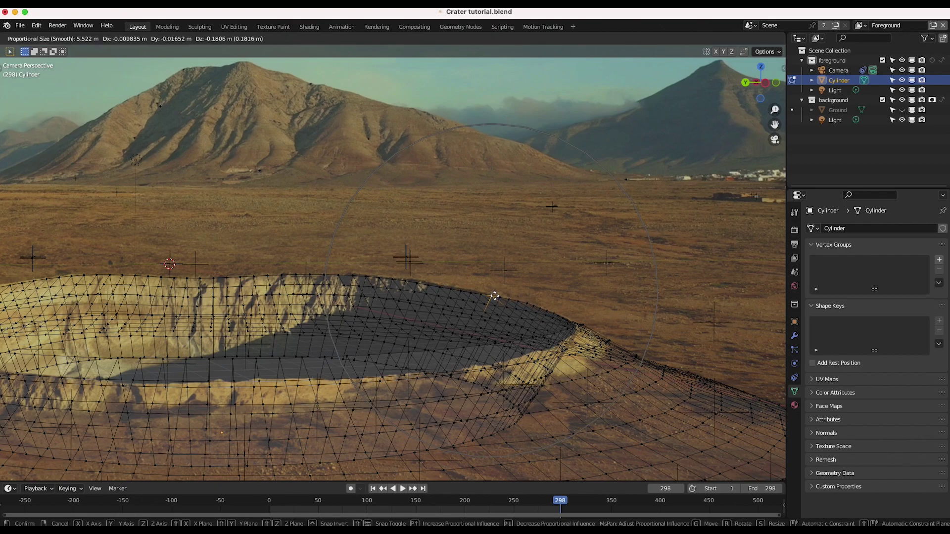
left_click(480, 296)
key("g")
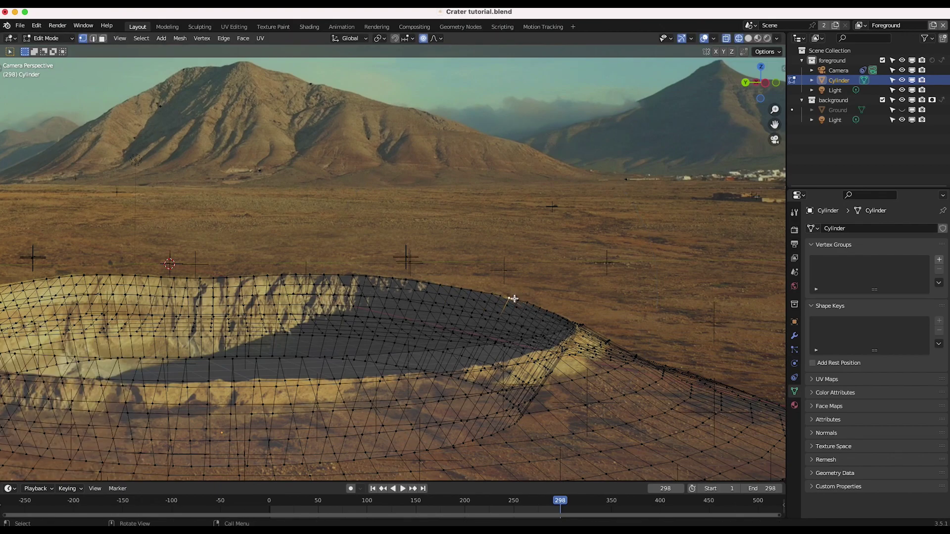
scroll(511, 296, "up", 4)
left_click(509, 299)
Adjust a vertex on the crater's right outer slope to match the image, using proportional editing
left_click(606, 351)
key("g")
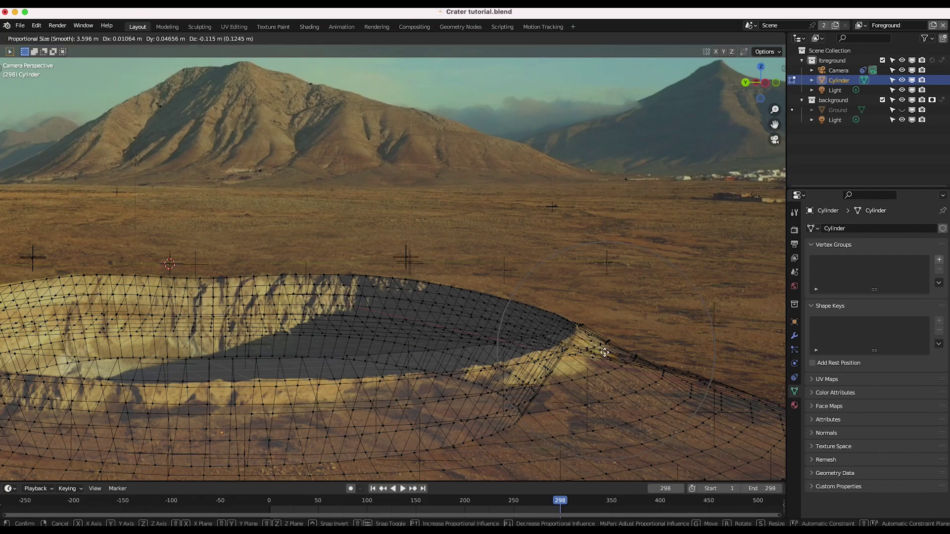
scroll(605, 352, "down", 4)
key("x")
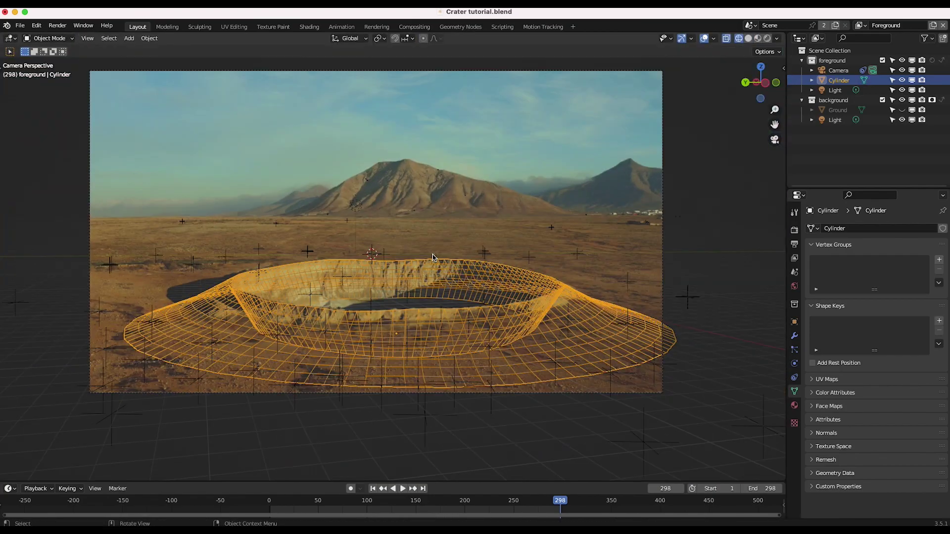
key("Tab")
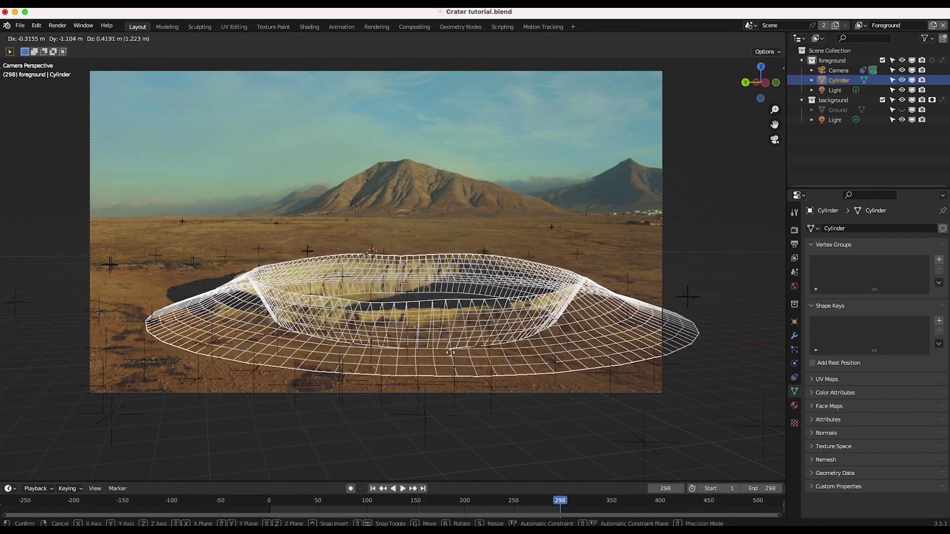
key("Tab")
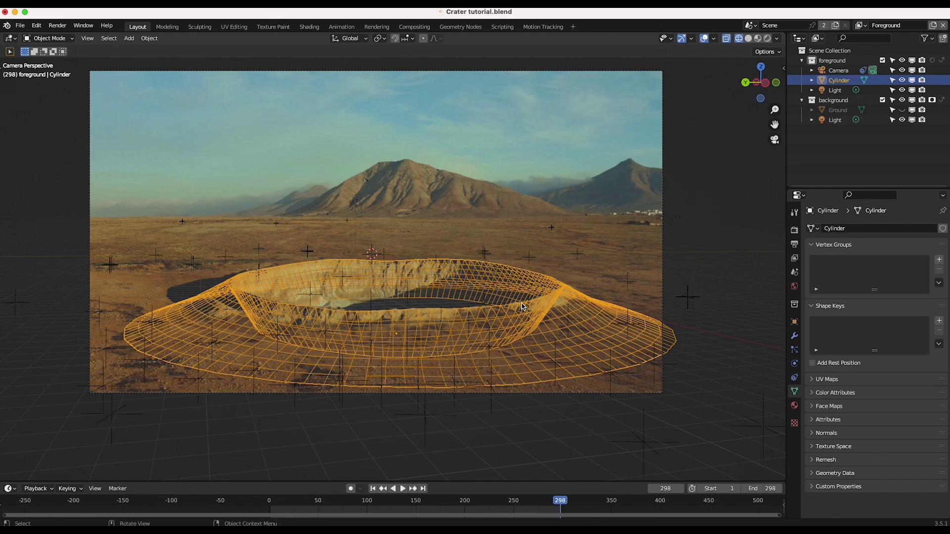
Set the scene's render engine to Cycles
left_click(794, 407)
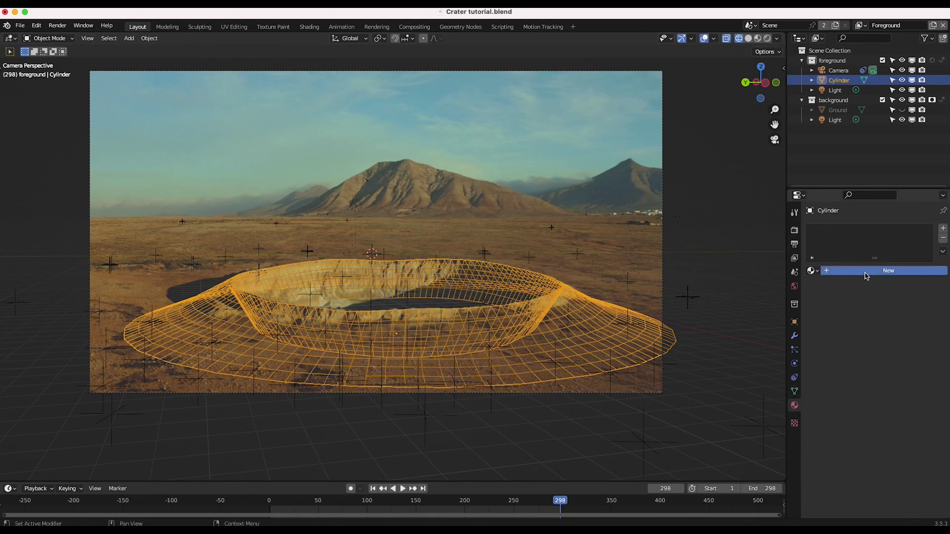
left_click(794, 230)
left_click(876, 228)
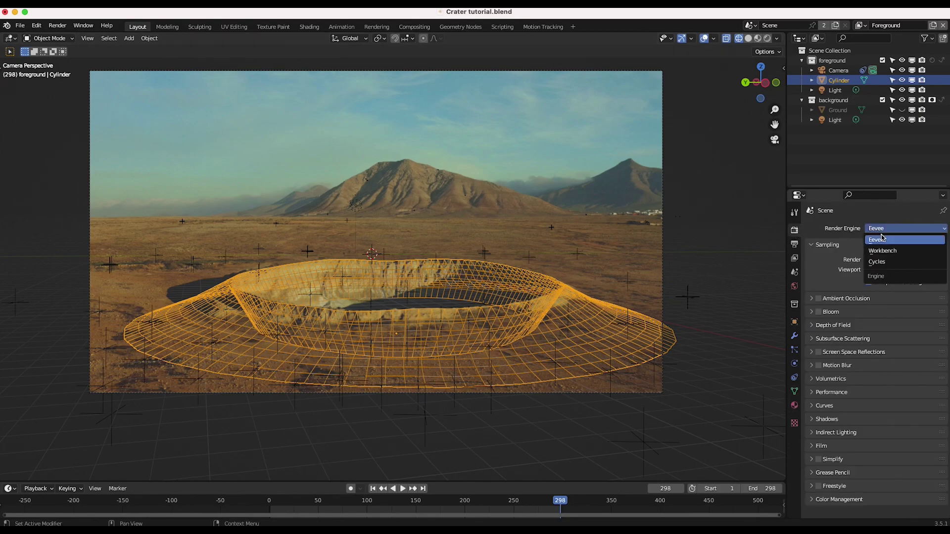
left_click(885, 263)
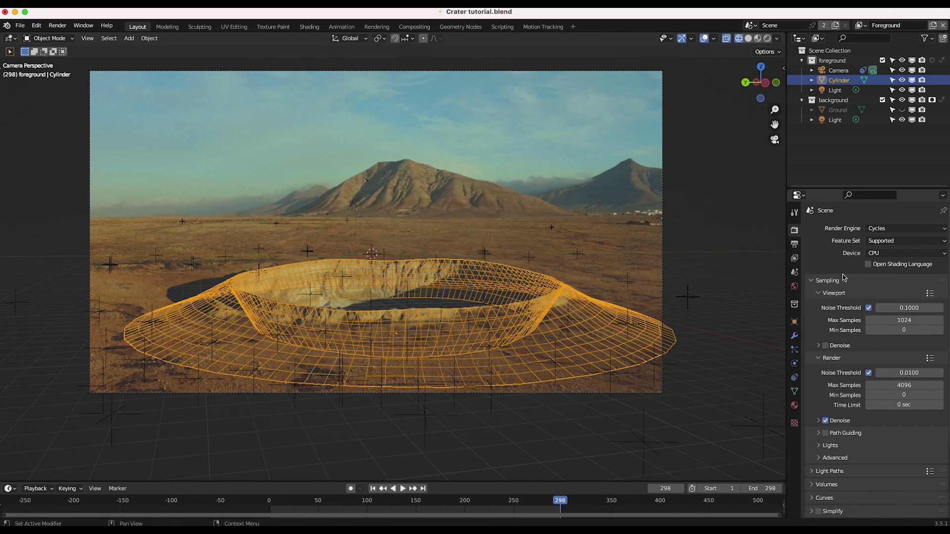
Give the cylinder a new material with an Emission surface and use an Image Texture for its color
left_click(794, 407)
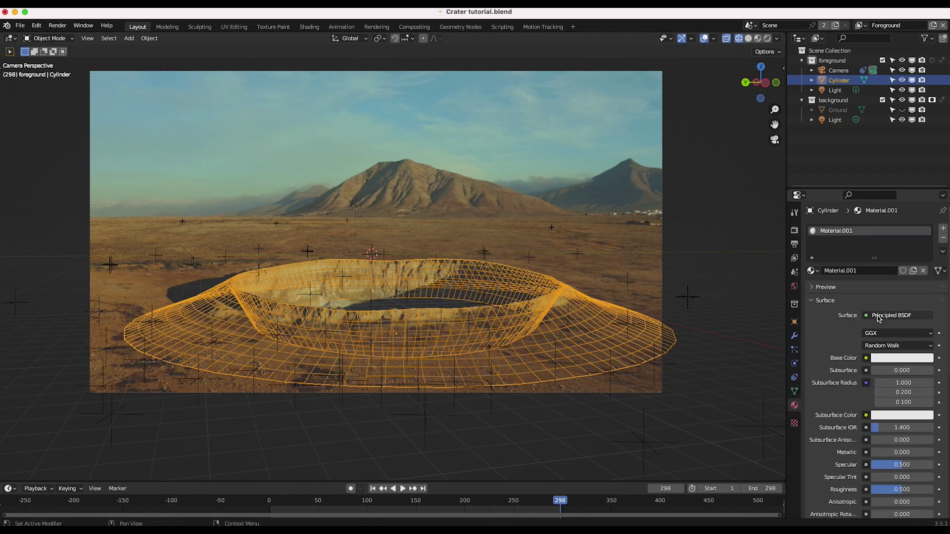
left_click(878, 318)
left_click(802, 119)
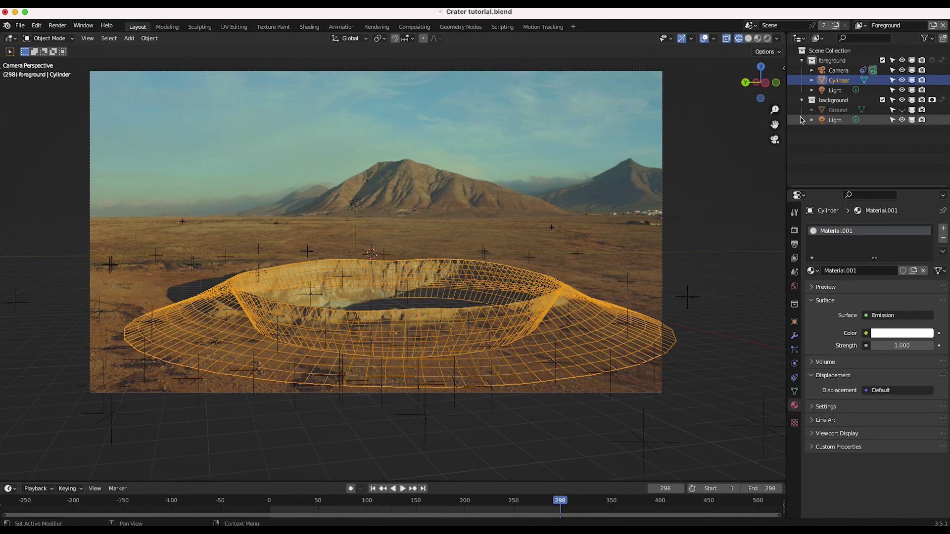
left_click(866, 333)
left_click(723, 377)
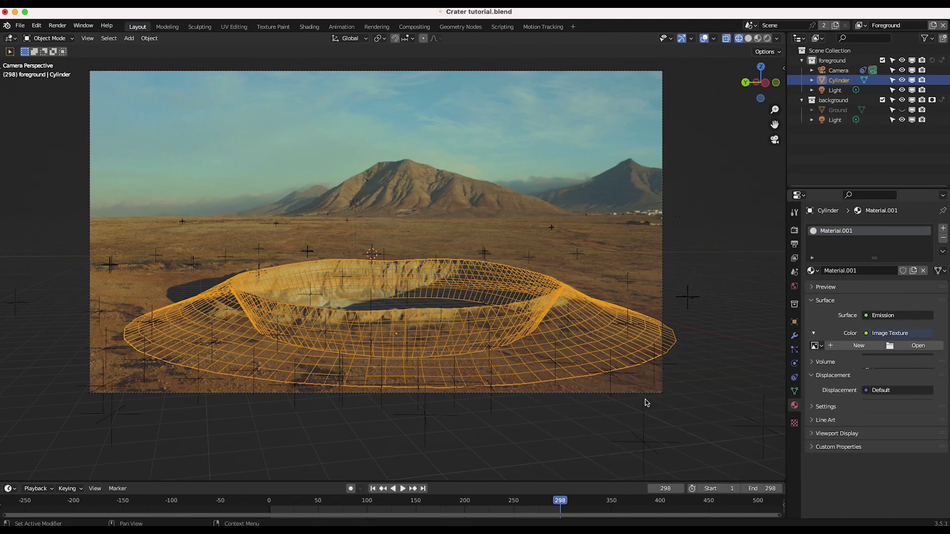
Load Crator projection 298.png from the Crator for projection folder into the image texture and set its vector to Texture Coordinate UV
left_click(917, 345)
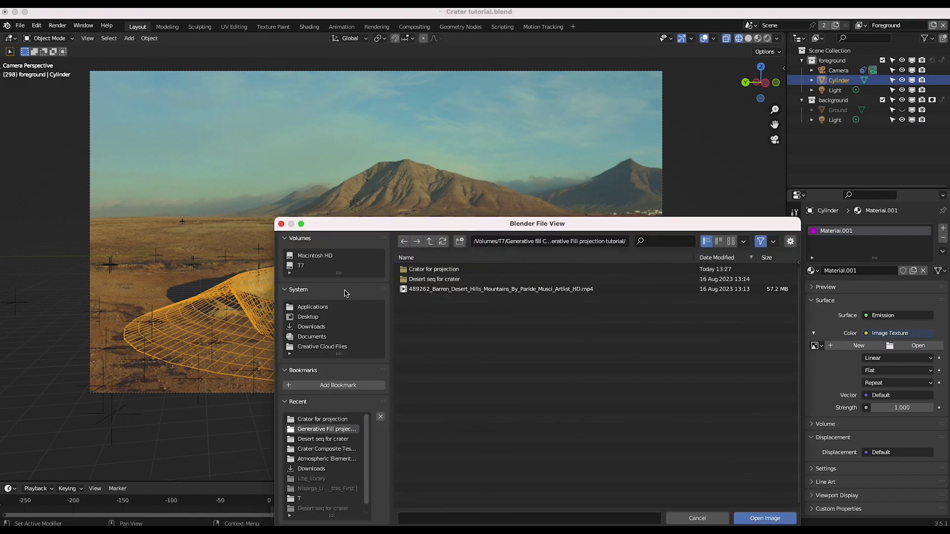
left_click(424, 270)
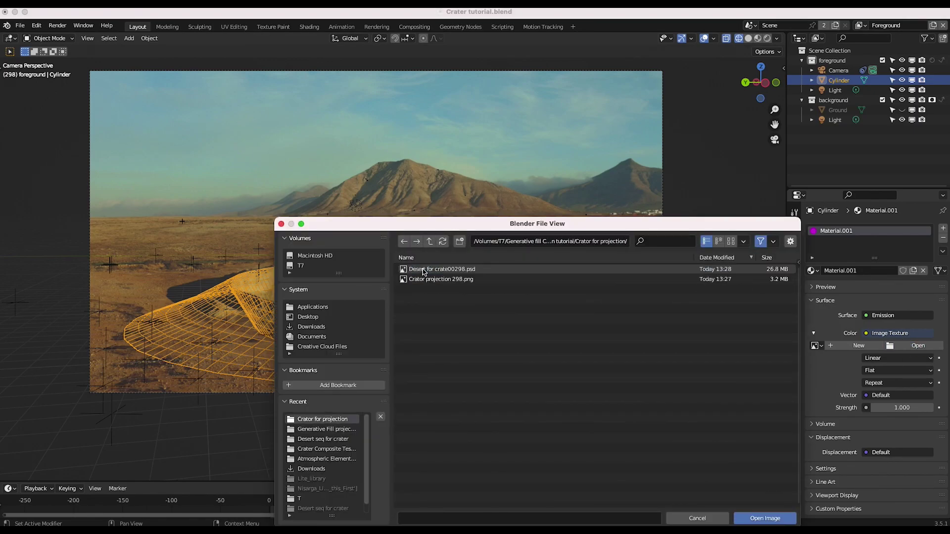
left_click(442, 279)
left_click_drag(688, 227, 647, 130)
left_click(726, 423)
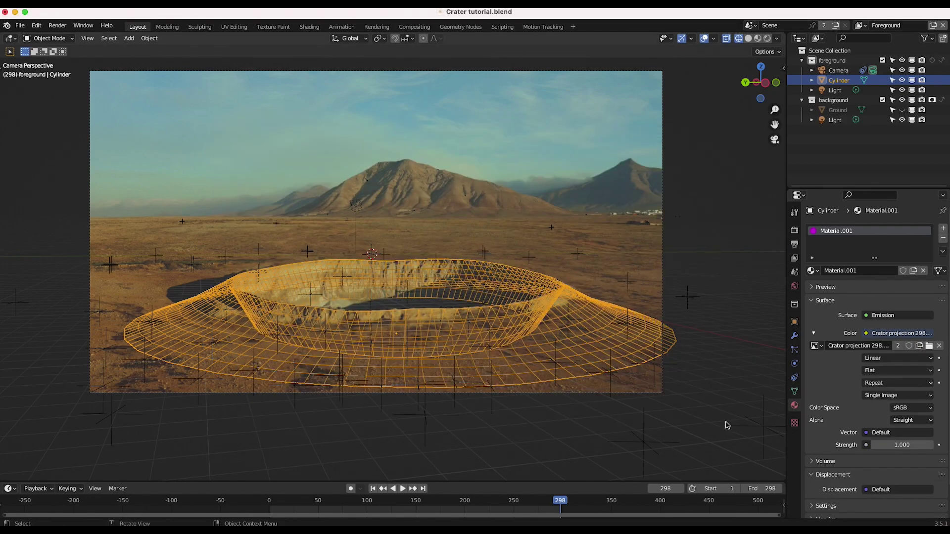
left_click(873, 434)
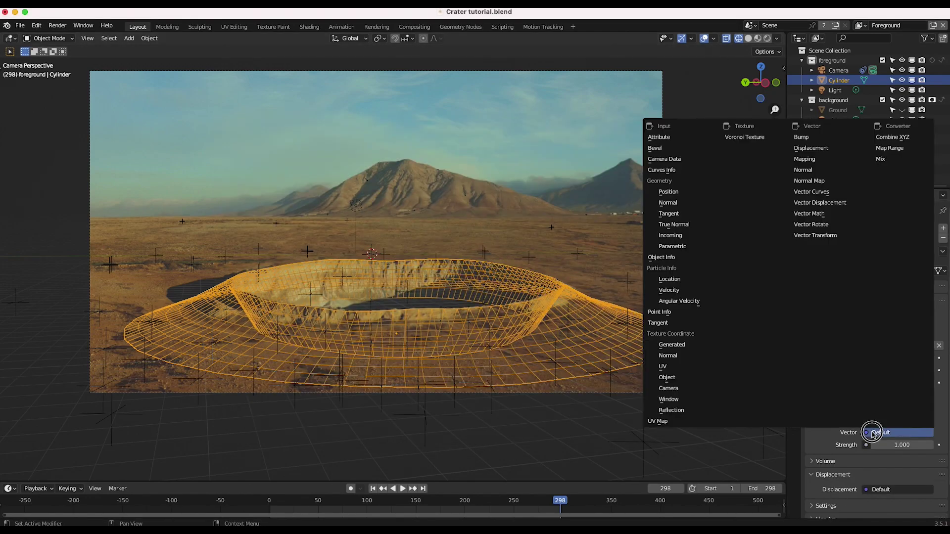
left_click(666, 371)
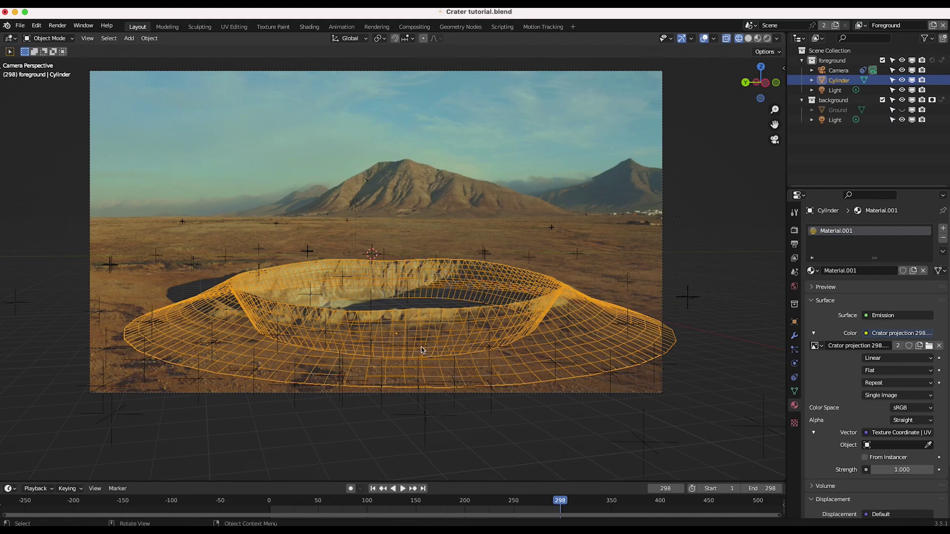
In Edit Mode, select the entire crater mesh, UV-map it with Project from View, and return to Object Mode
left_click(49, 38)
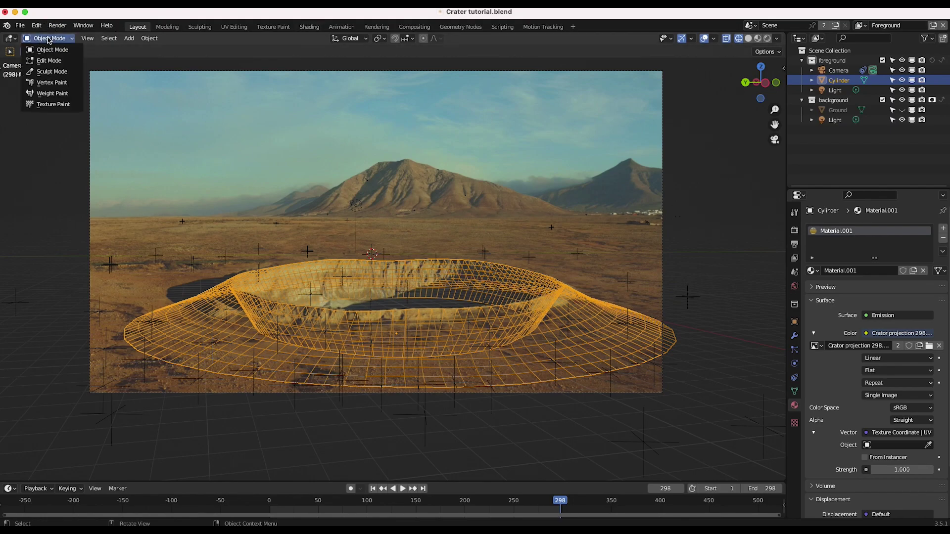
left_click(50, 61)
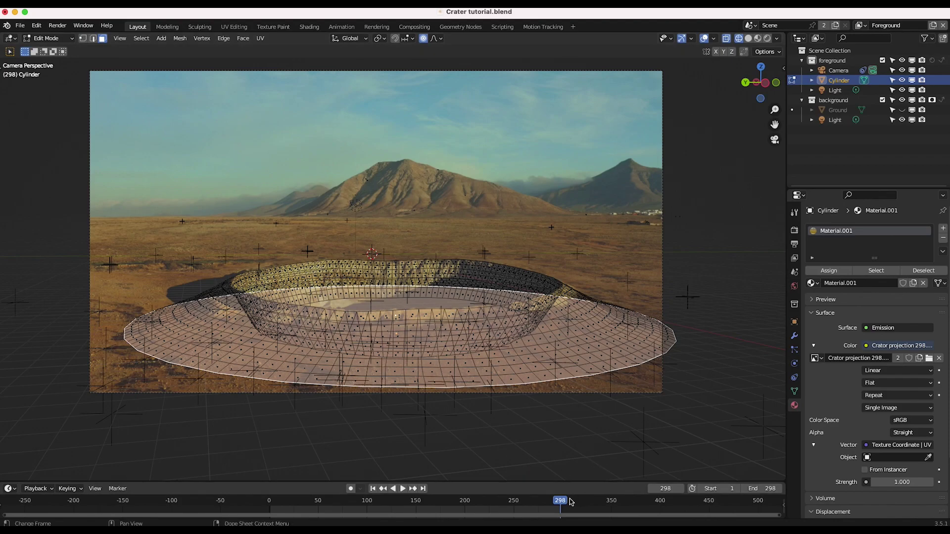
left_click_drag(727, 198, 11, 483)
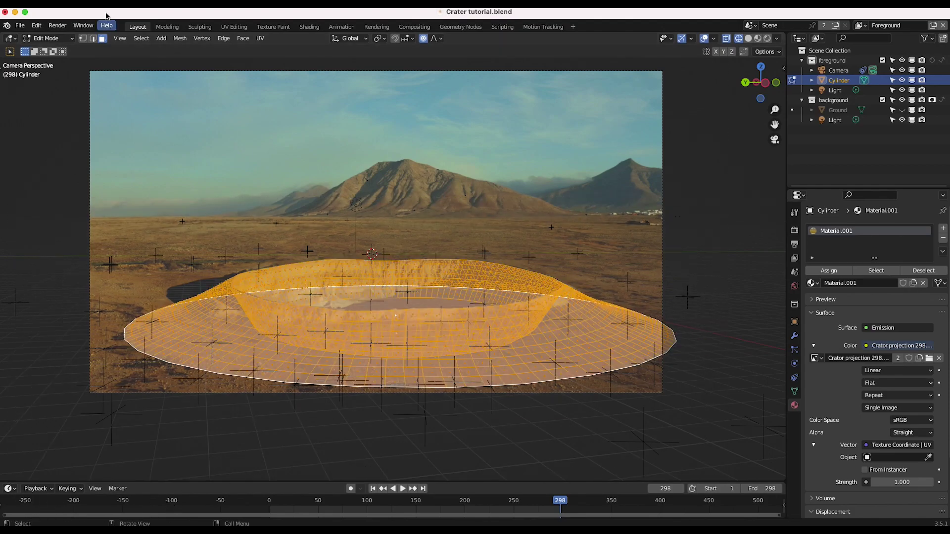
left_click(82, 39)
key("u")
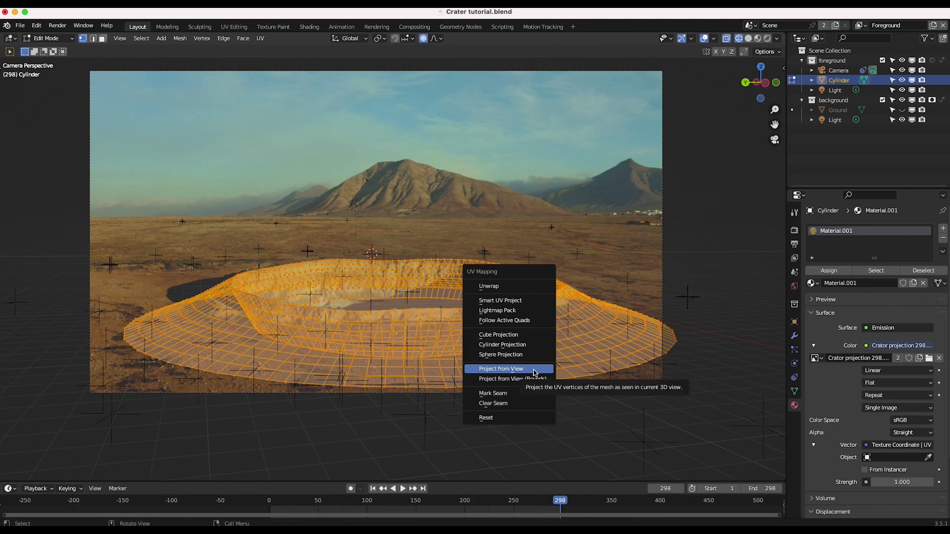
left_click(534, 373)
left_click(47, 39)
left_click(47, 50)
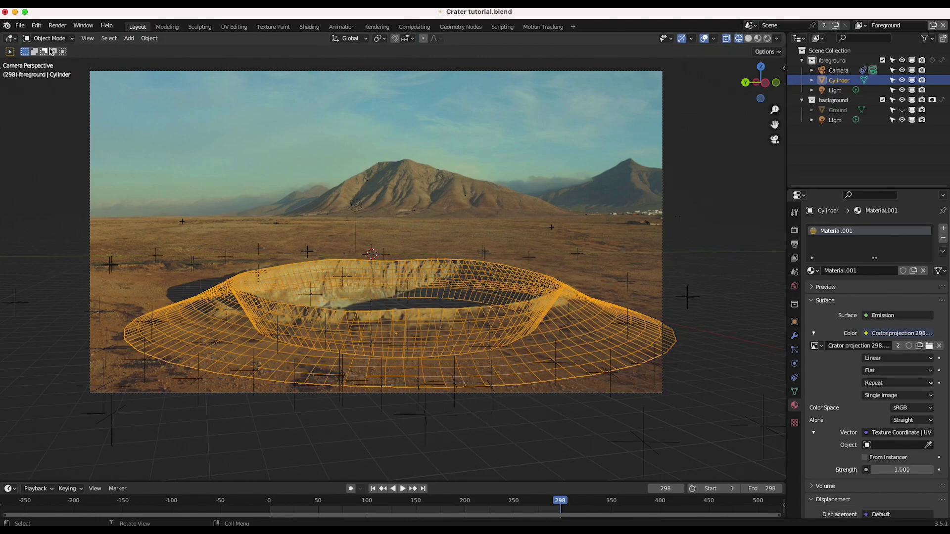
Switch to rendered shading and examine the projected crater texture from several angles around the mesh
key("z")
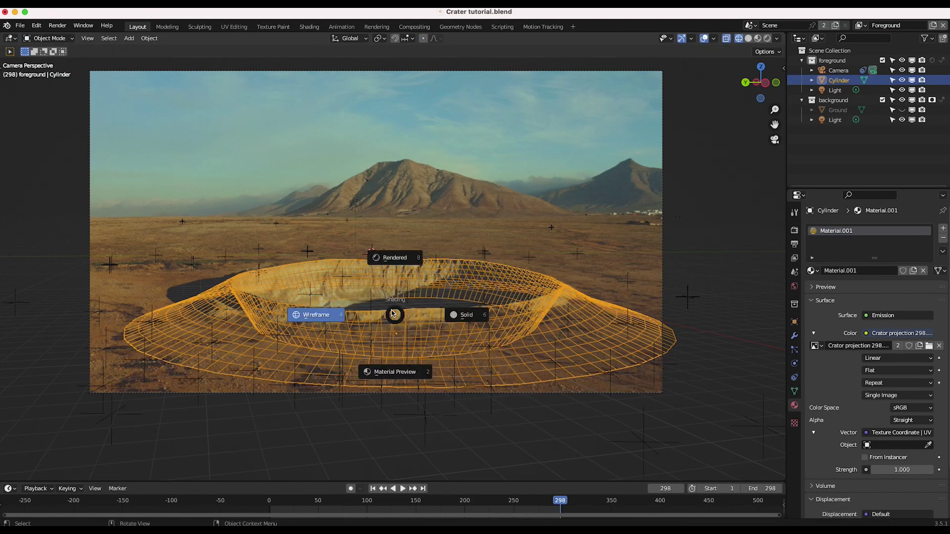
left_click(394, 258)
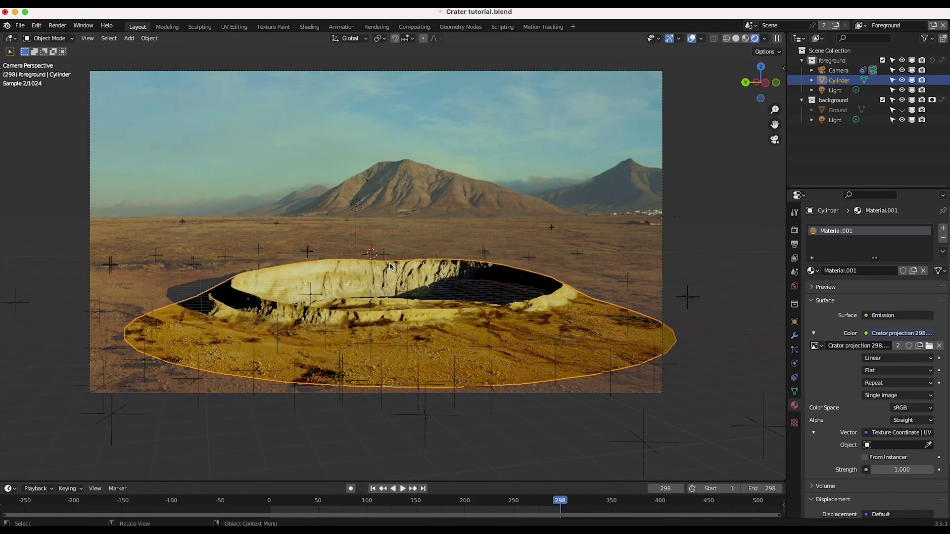
left_click(304, 130)
left_click(366, 292)
scroll(520, 324, "down", 10)
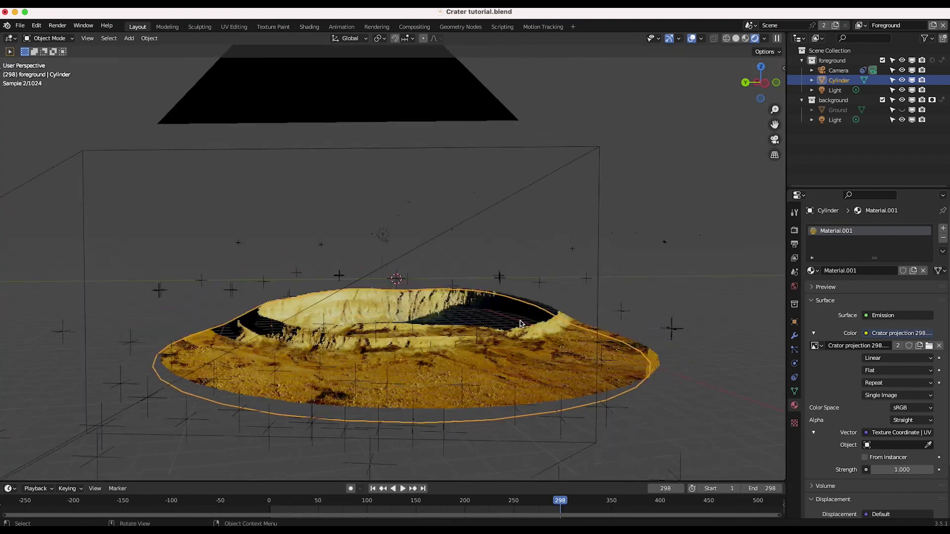
scroll(519, 324, "right", 20)
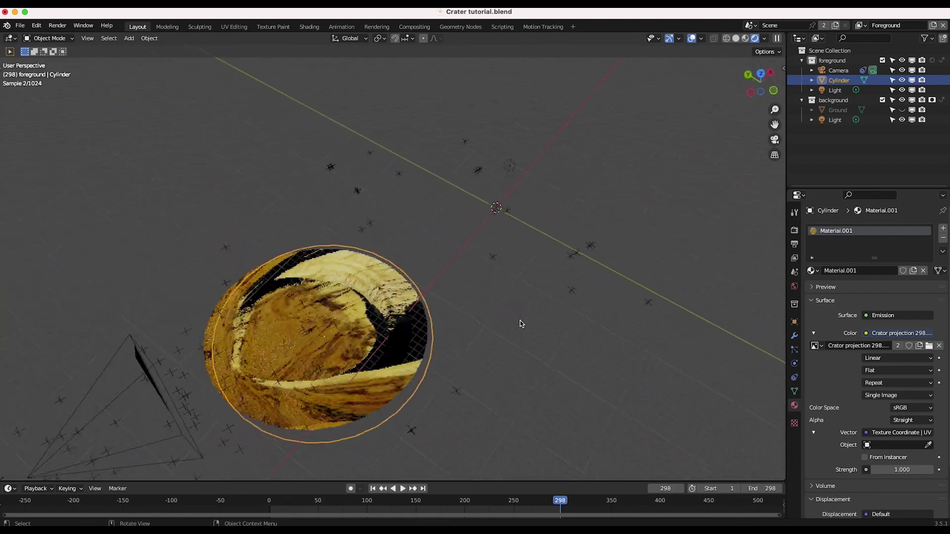
scroll(520, 324, "right", 20)
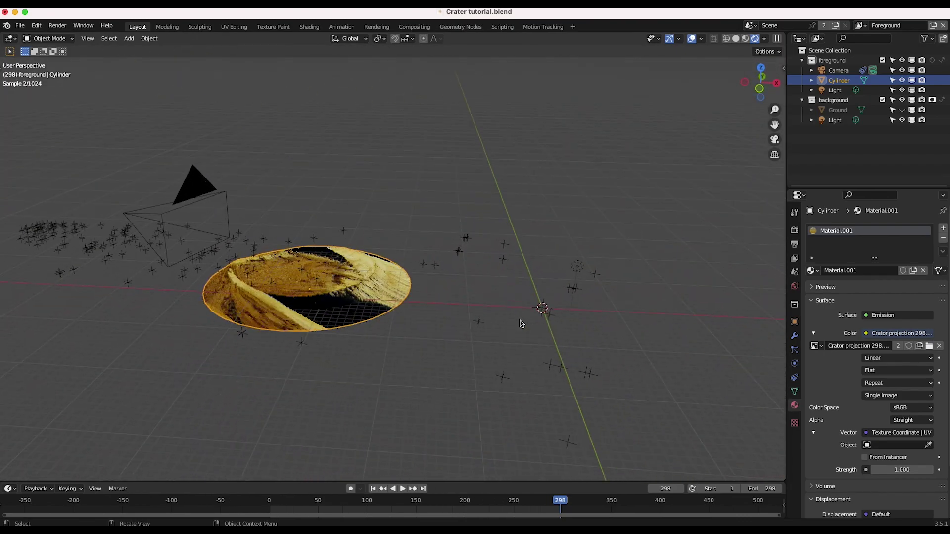
scroll(521, 322, "right", 20)
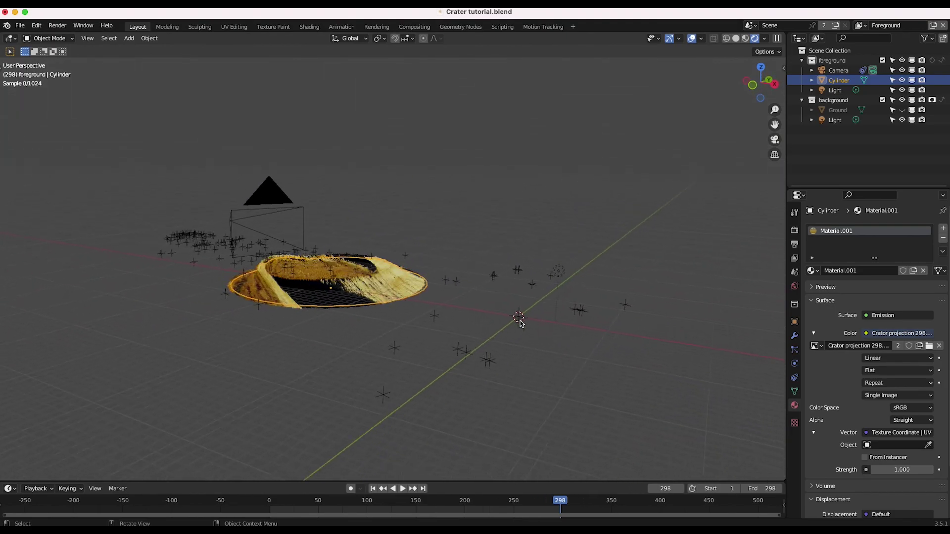
scroll(520, 324, "up", 10)
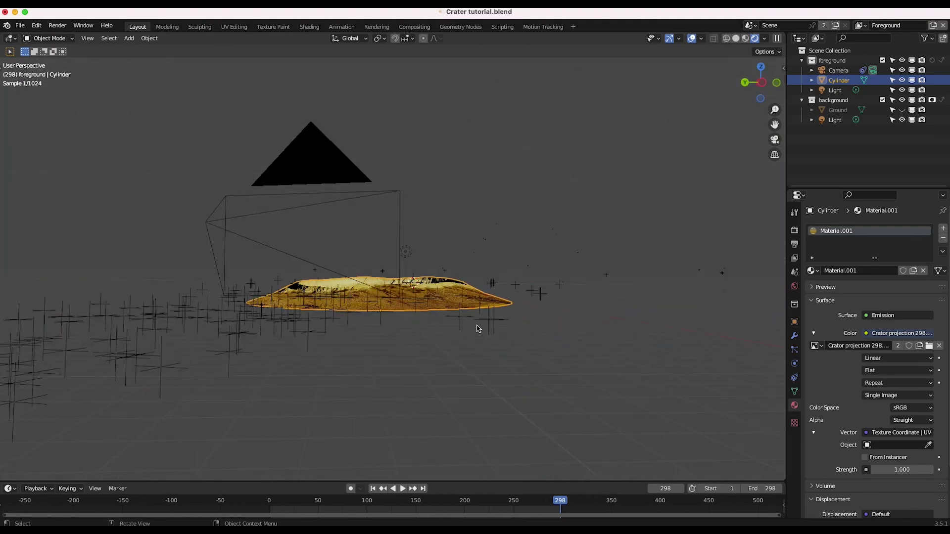
scroll(328, 331, "up", 5, "ctrl")
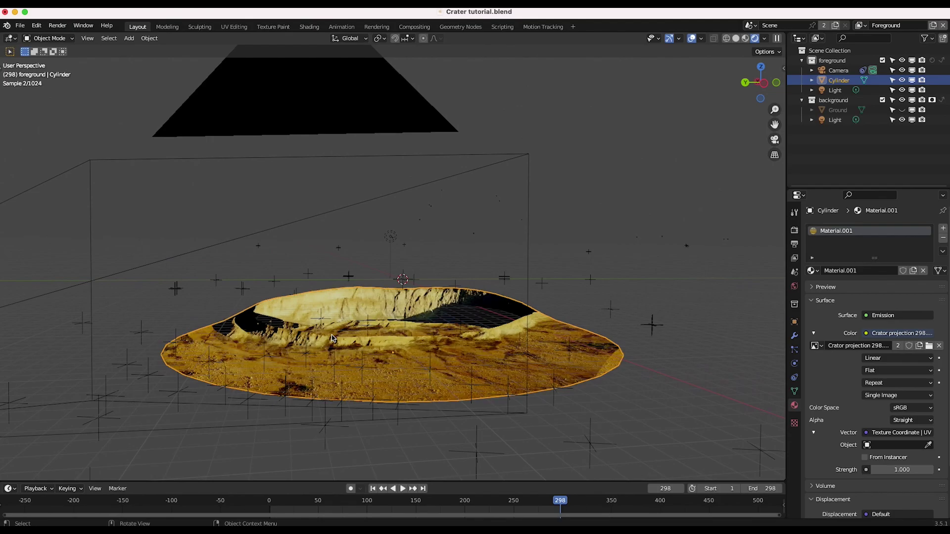
Return to the camera view, check the projected crater at frames 1 and 298, and select the camera
left_click(87, 38)
mouse_move(115, 165)
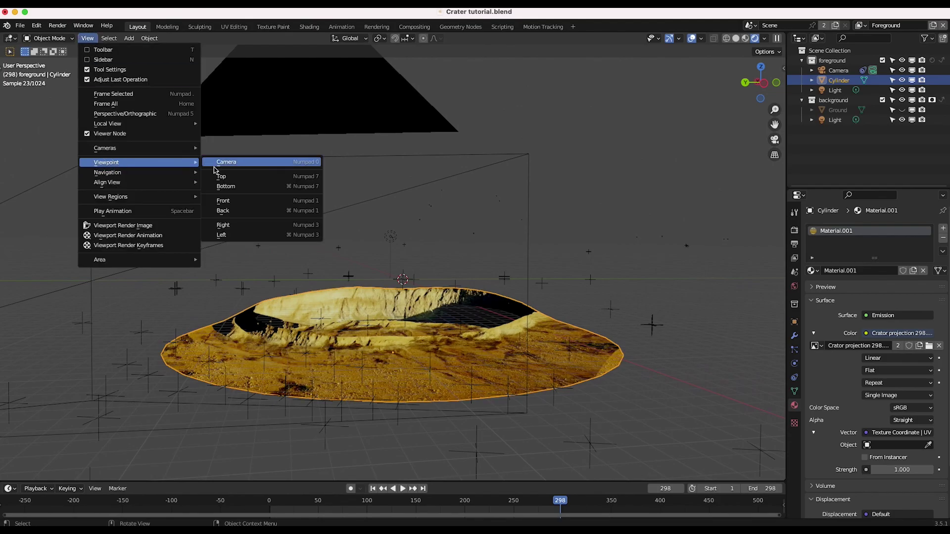
left_click(220, 165)
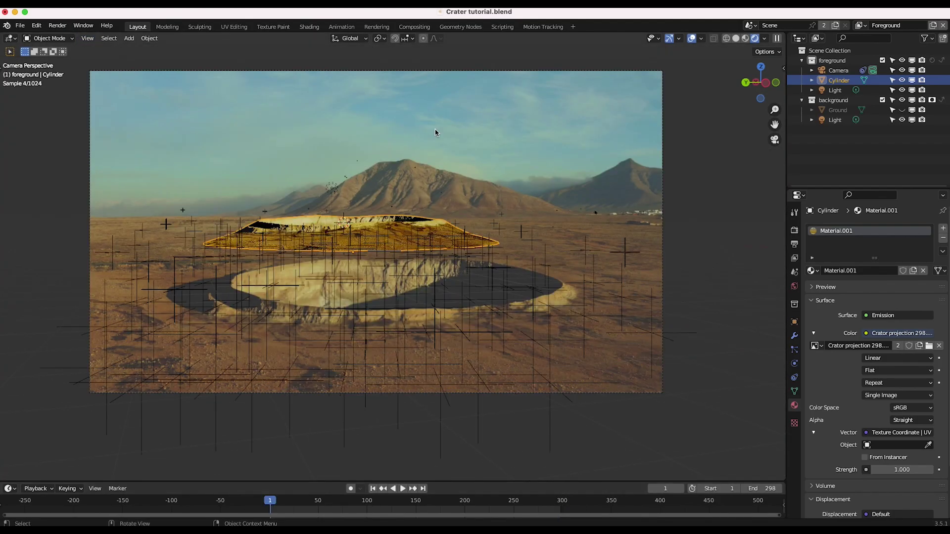
left_click(426, 144)
scroll(703, 154, "down", 2)
left_click(593, 118)
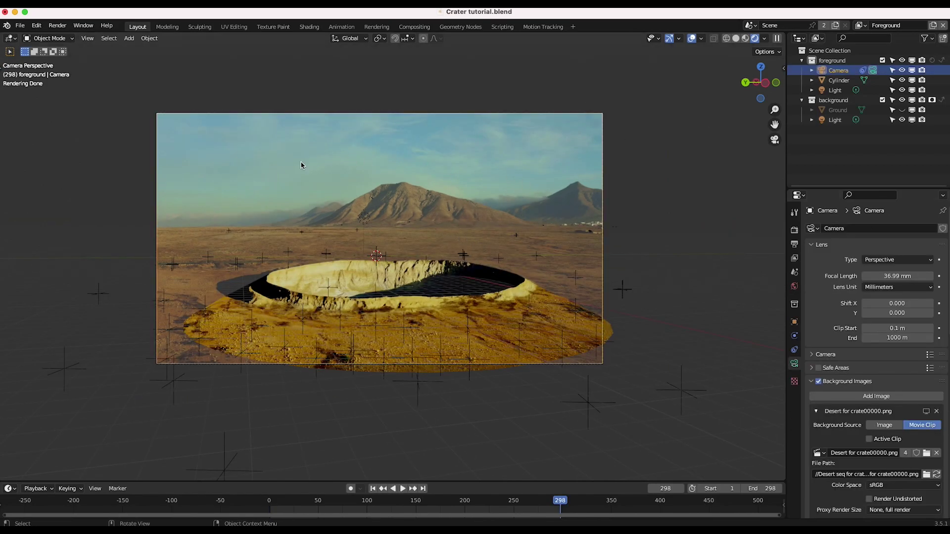
At frame 1, show the Desert for crate00000.png clip as camera background, hide the Crator projection 298.png background, and use solid shading
key("z")
left_click(214, 223)
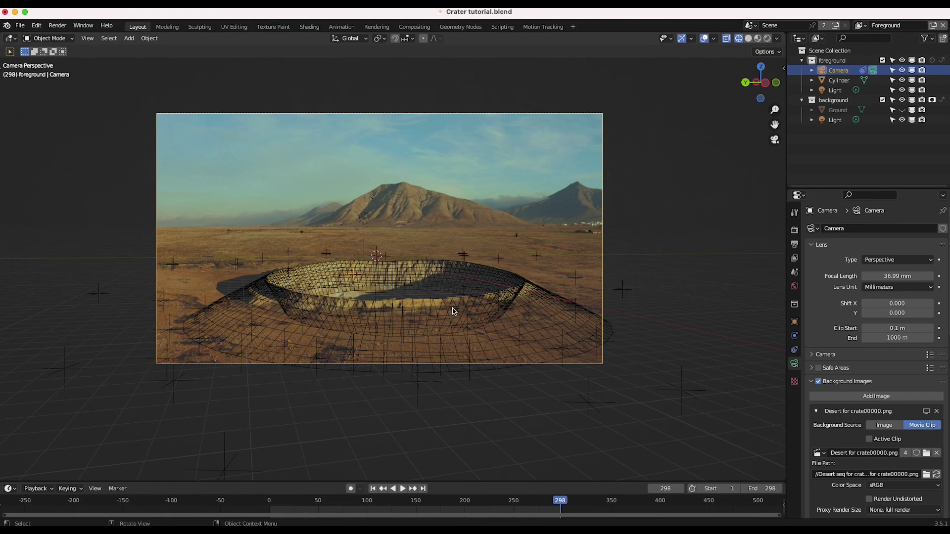
left_click(373, 488)
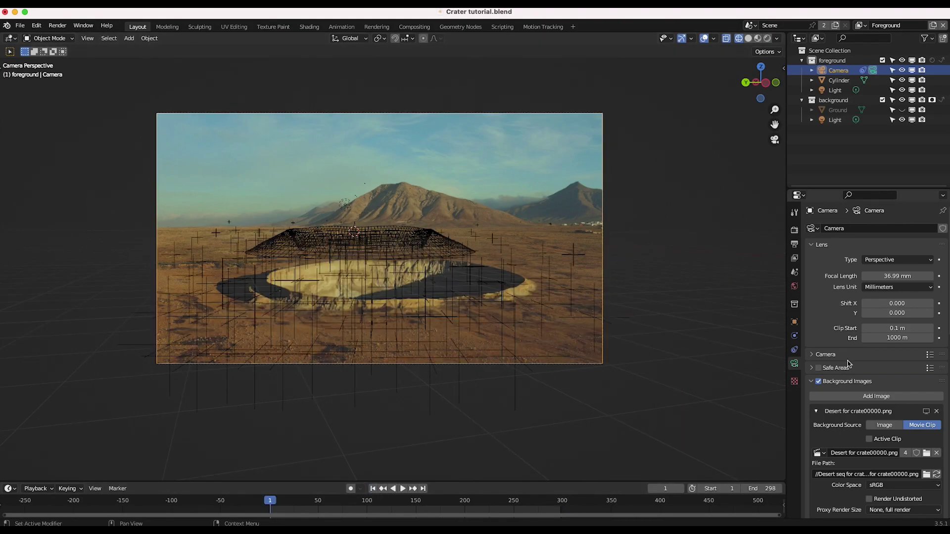
scroll(836, 325, "down", 5)
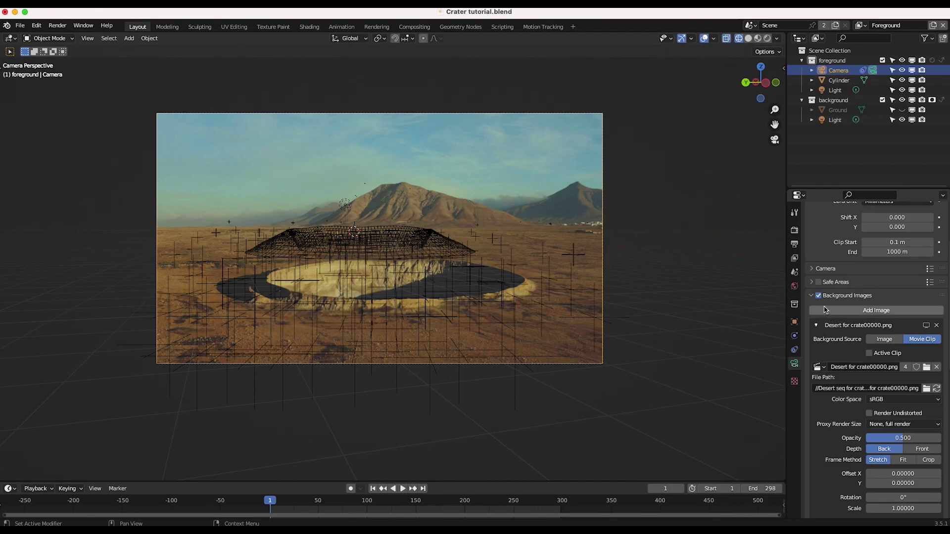
scroll(841, 311, "down", 2)
left_click(926, 296)
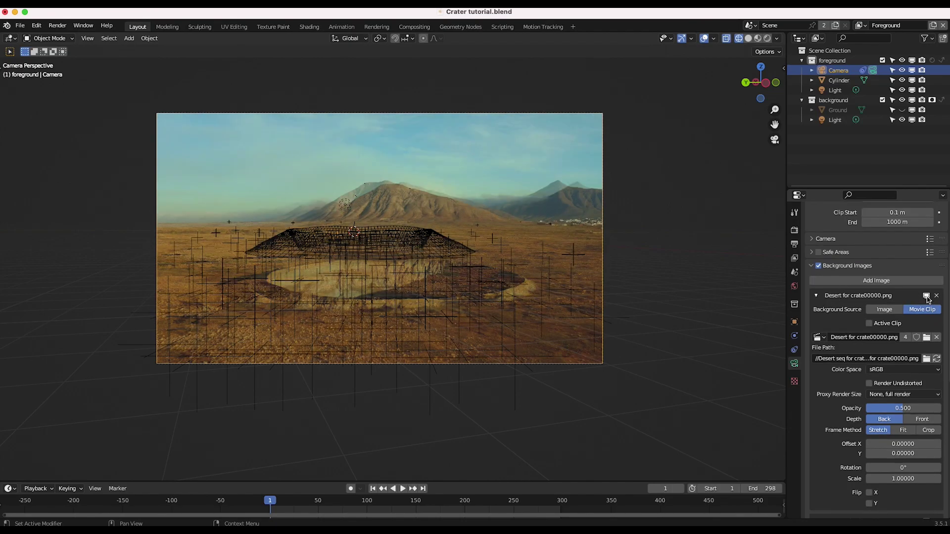
scroll(915, 310, "down", 13)
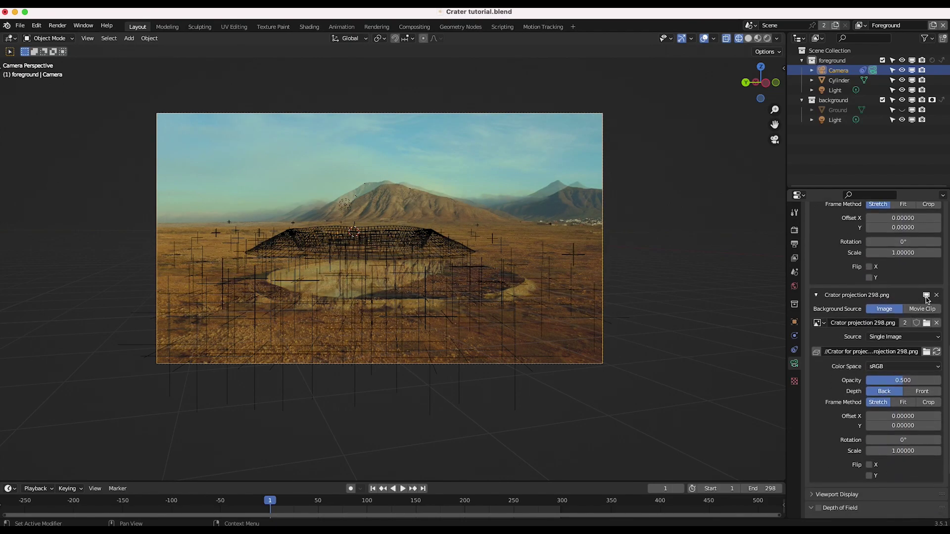
left_click(926, 295)
key("z")
left_click(426, 310)
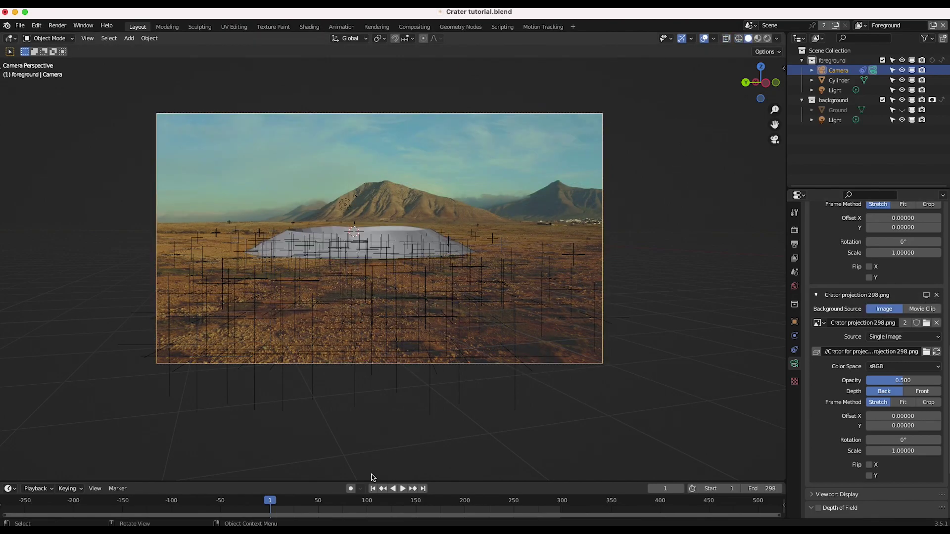
Play the tracked shot, unhide the Ground plane in the background collection, stop playback at frame 191, and use rendered shading
left_click(403, 489)
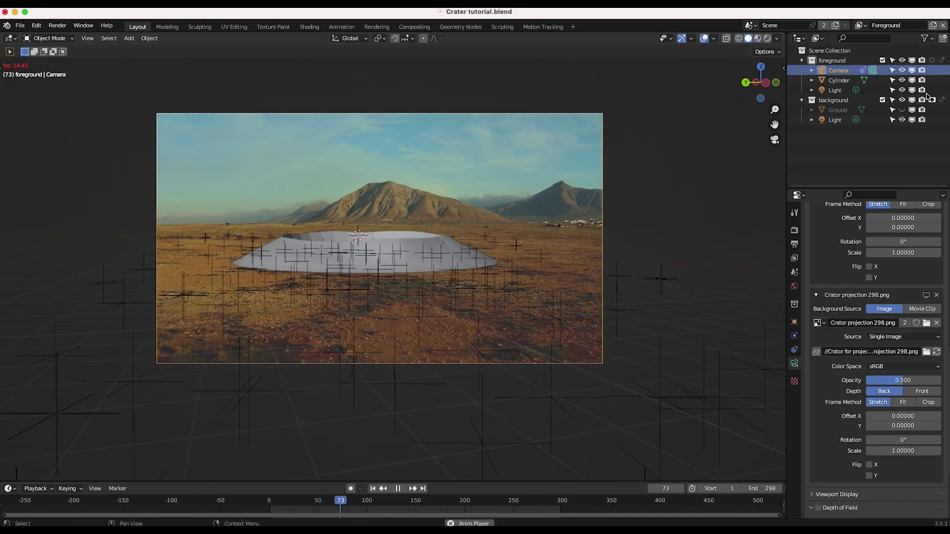
left_click(902, 110)
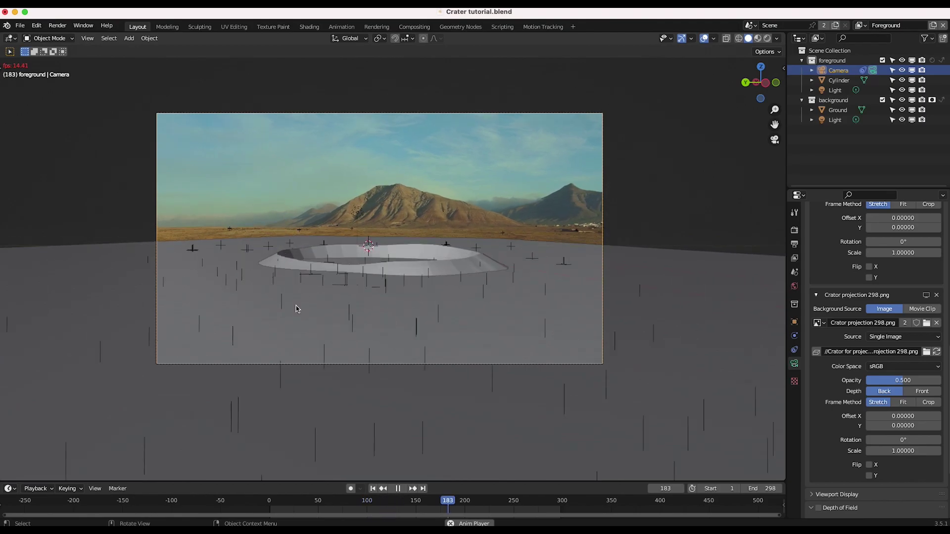
key("space")
key("z")
left_click(337, 229)
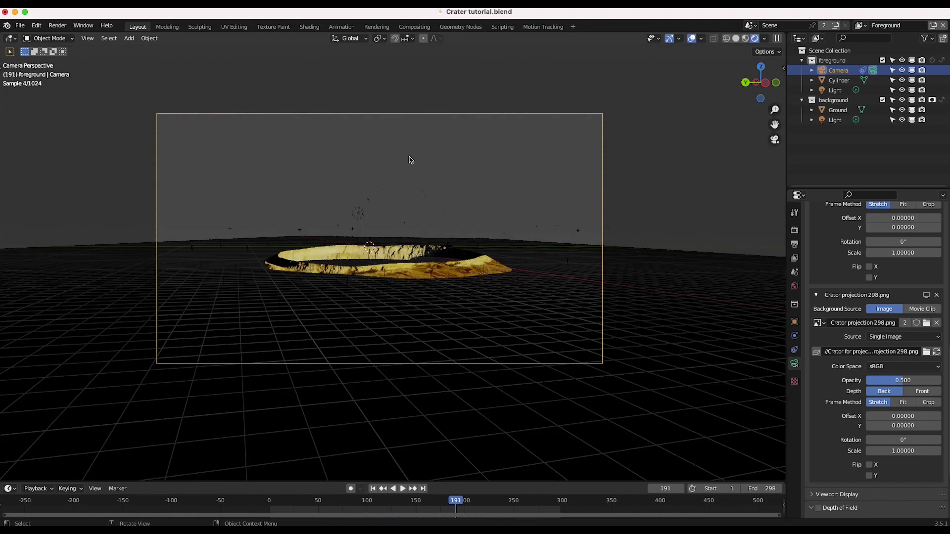
Enable the Transparent film option in the render settings so the desert clip shows behind the rendered crater
left_click(522, 261)
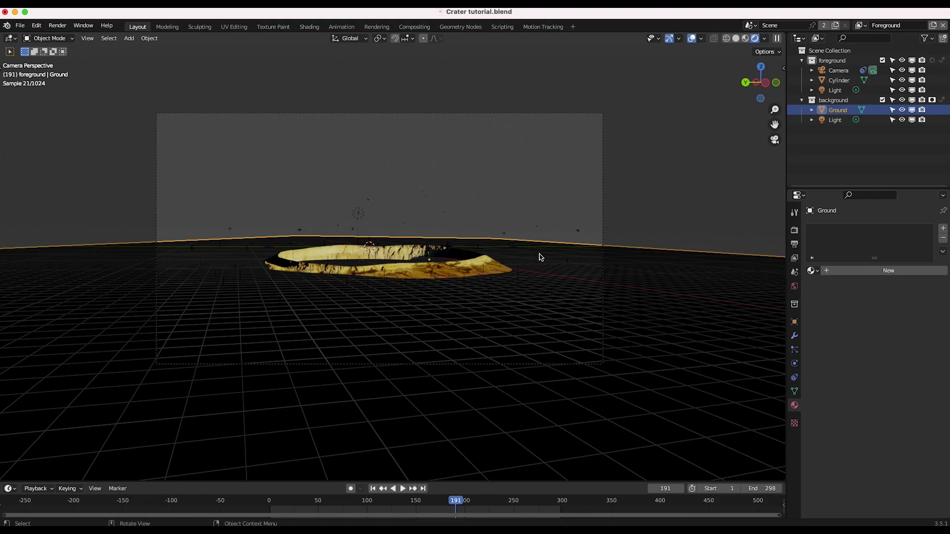
left_click(444, 114)
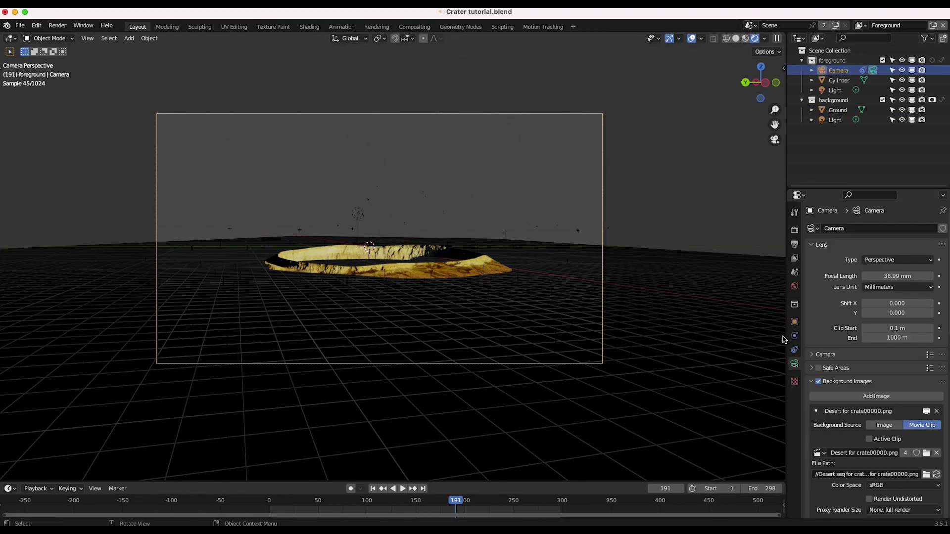
left_click(826, 381)
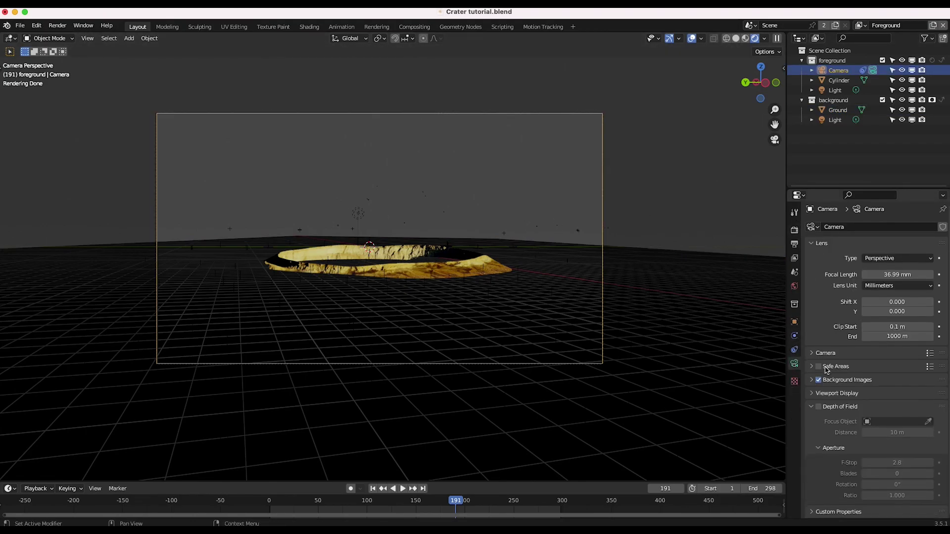
left_click(811, 406)
left_click(795, 230)
scroll(841, 371, "down", 5)
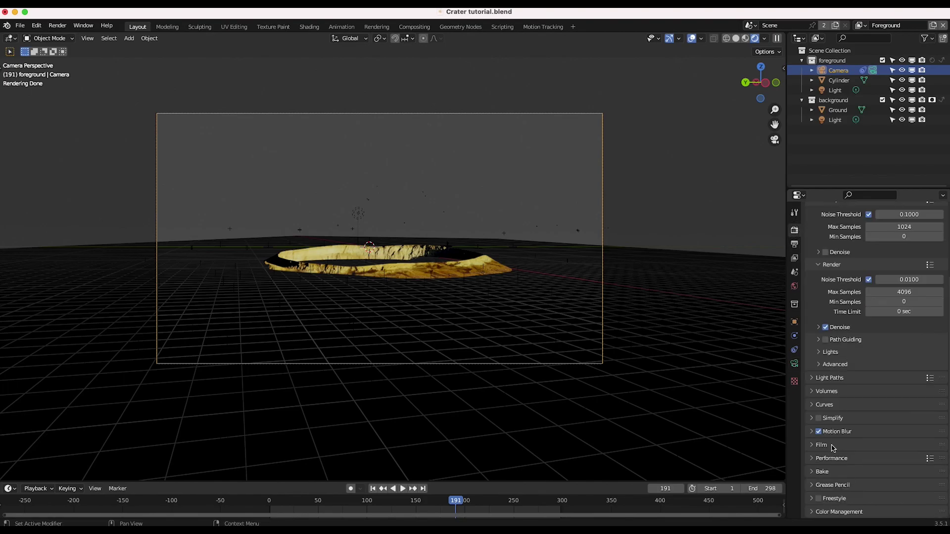
left_click(813, 446)
scroll(836, 455, "down", 5)
left_click(825, 427)
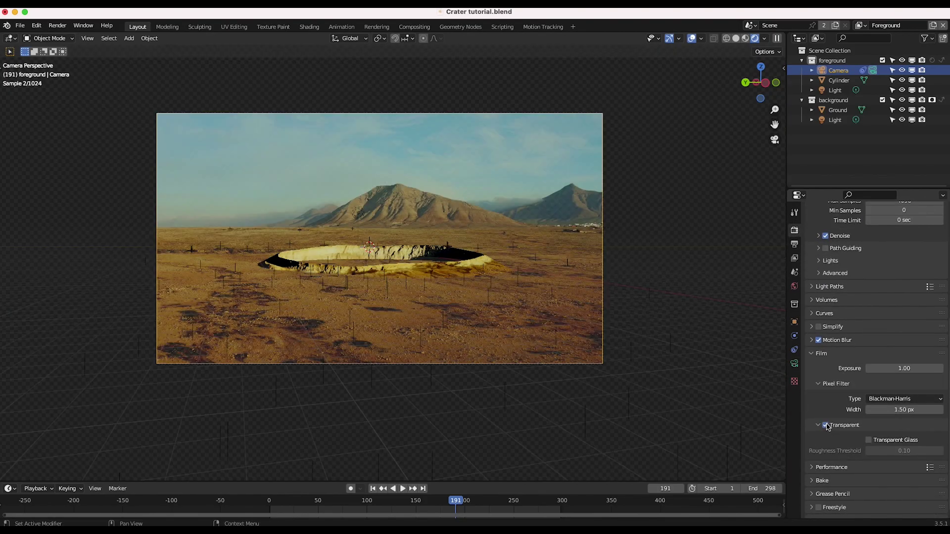
Select the crater mesh and toggle the background collection's visibility to compare the crater with and without the ground holdout
left_click(415, 275)
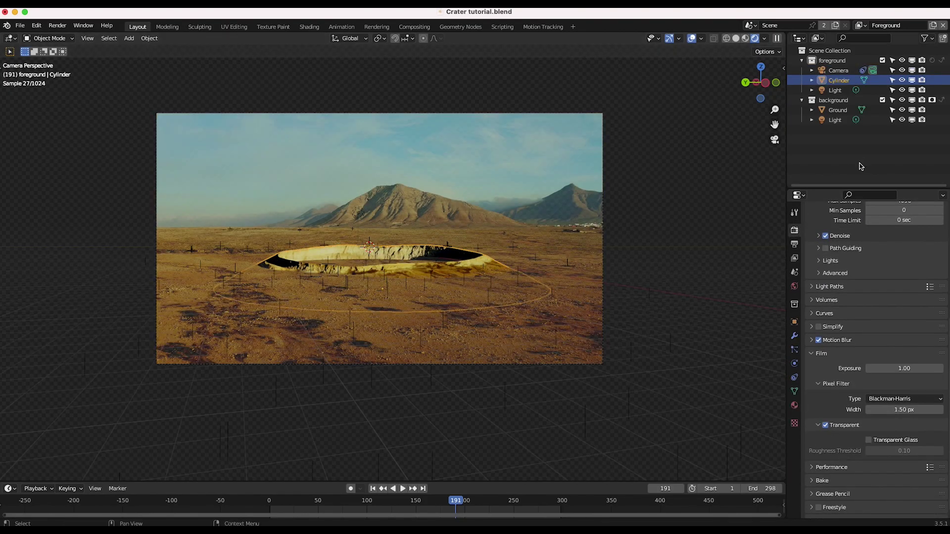
left_click(904, 101)
left_click(904, 101)
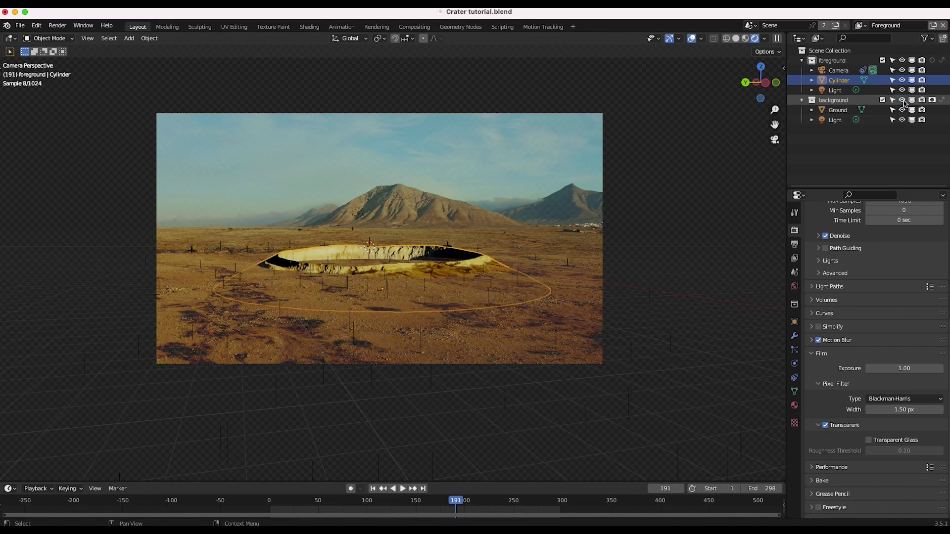
Set the opacity of the camera's Desert for crate00000.png background clip to 1.000
left_click(604, 141)
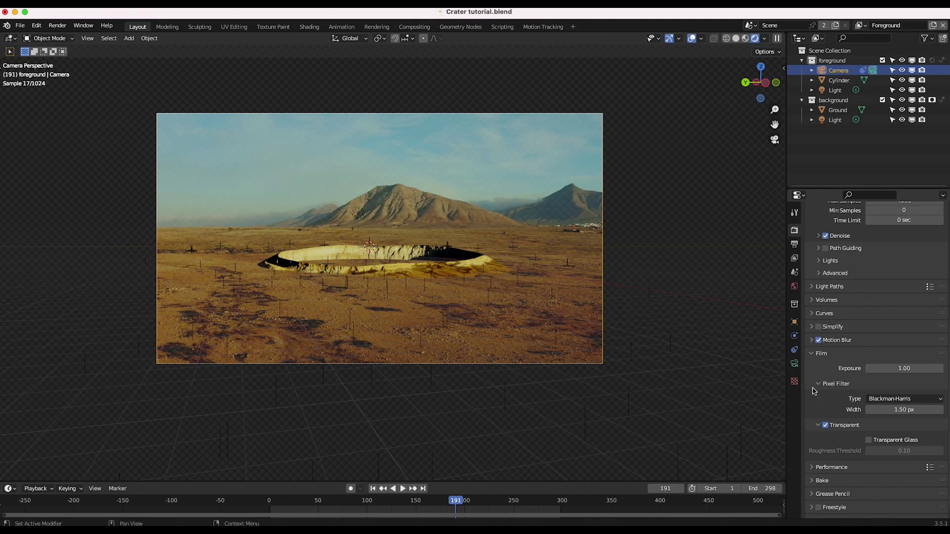
left_click(794, 365)
left_click(814, 385)
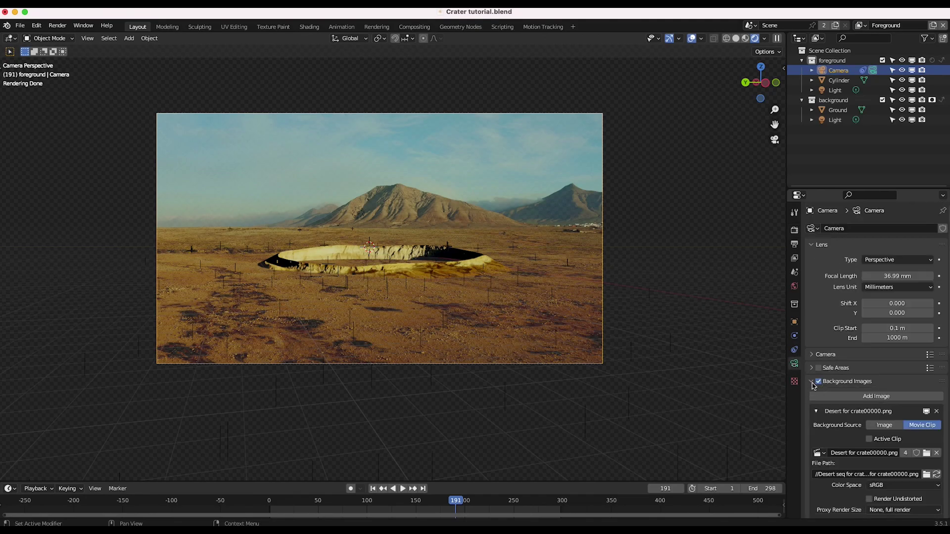
scroll(886, 391, "down", 6)
left_click_drag(903, 393, 943, 396)
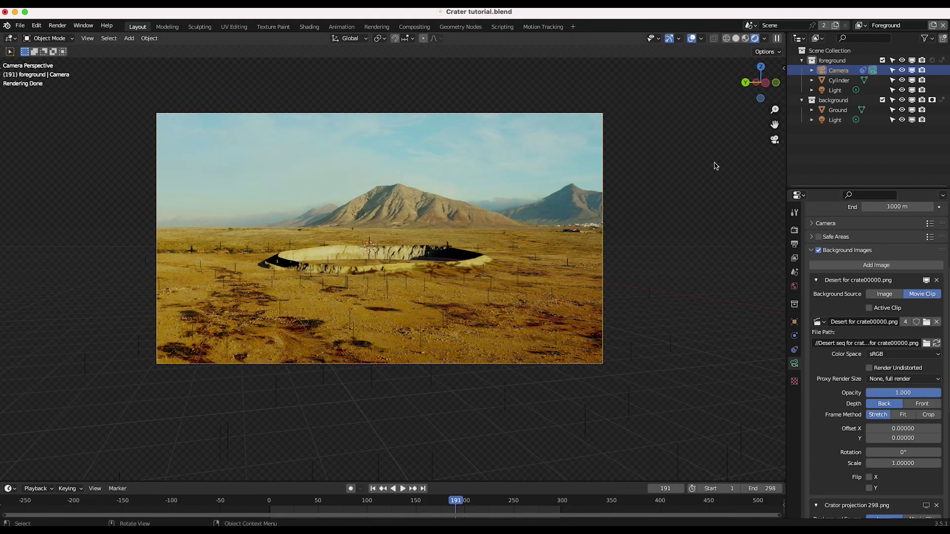
Go to frame 298 and toggle the background collection off and on to examine how the ground covers the crater's interior
left_click(423, 489)
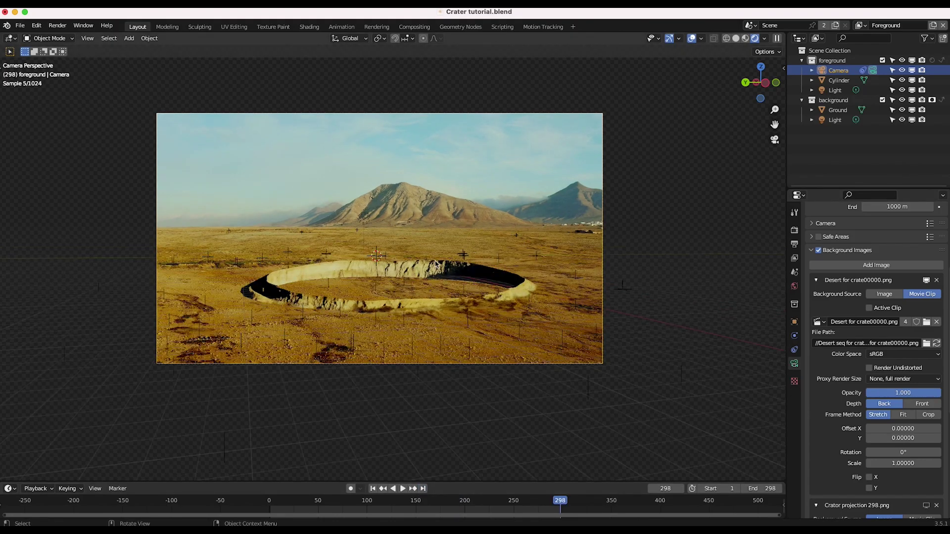
left_click(901, 101)
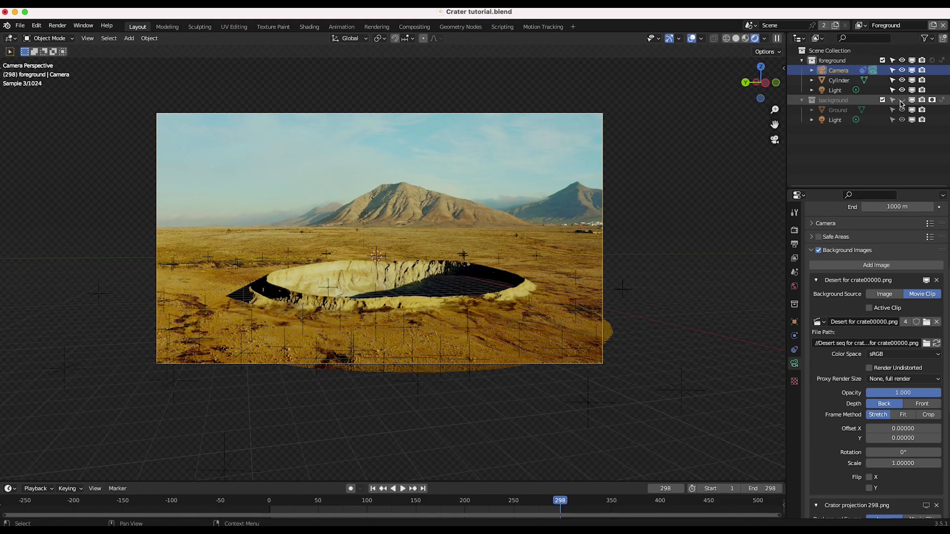
left_click(902, 100)
Use solid shading and temporarily lower the Ground plane to examine where it intersects the crater mesh
key("z")
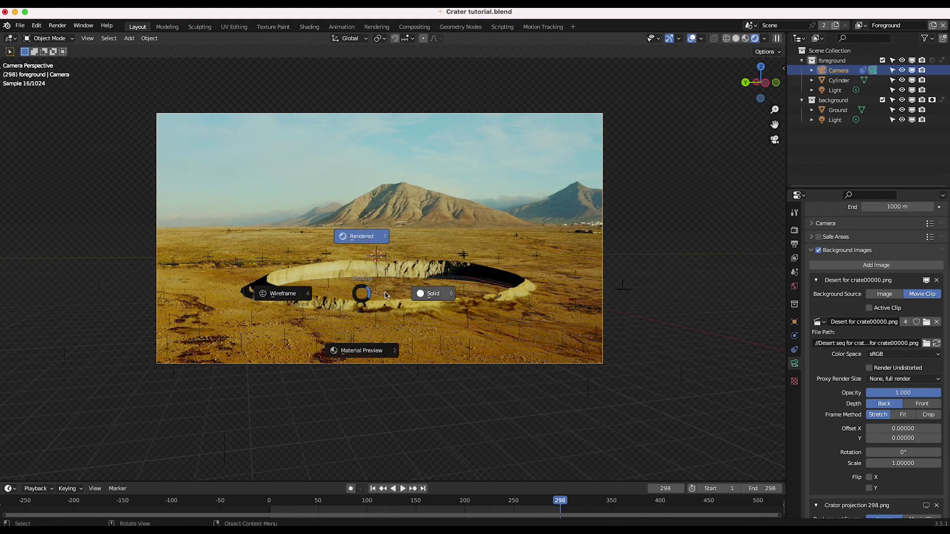
left_click(419, 296)
left_click(363, 290)
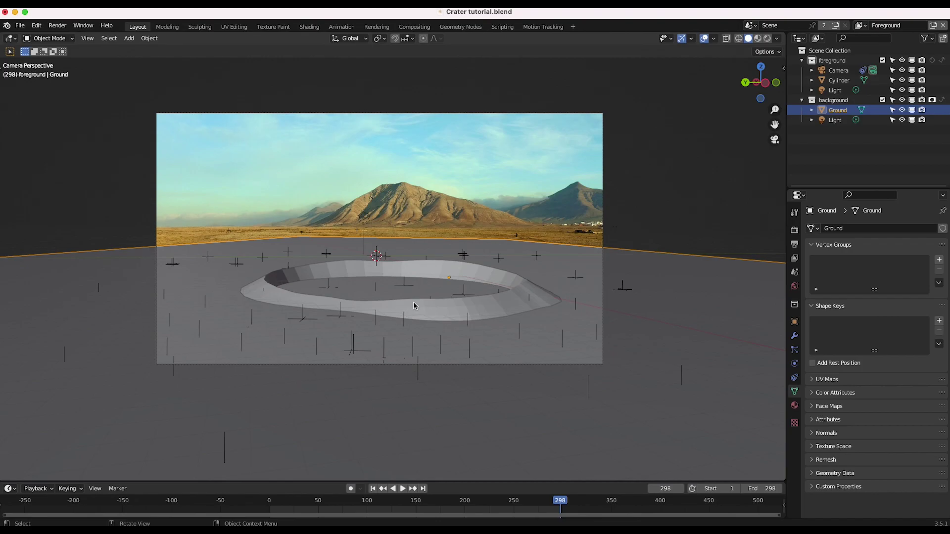
key("g")
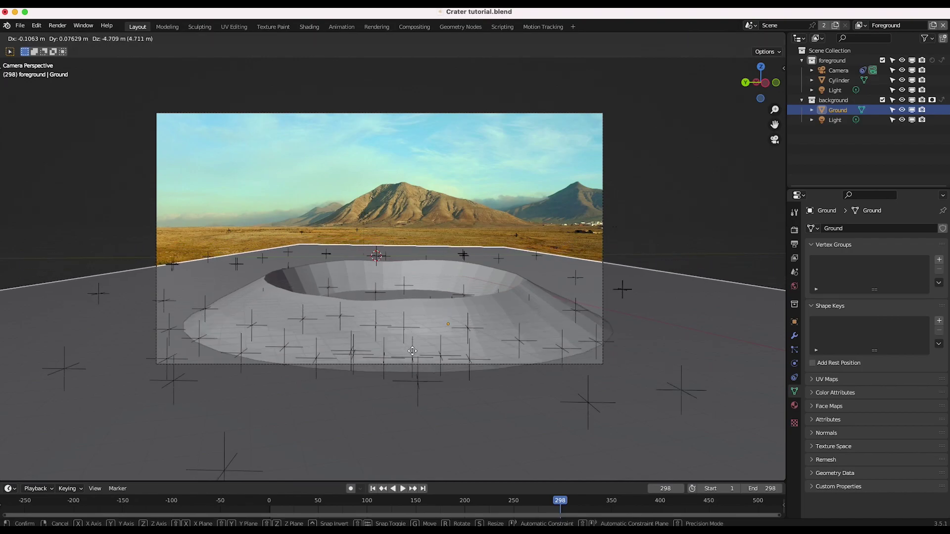
key("Escape")
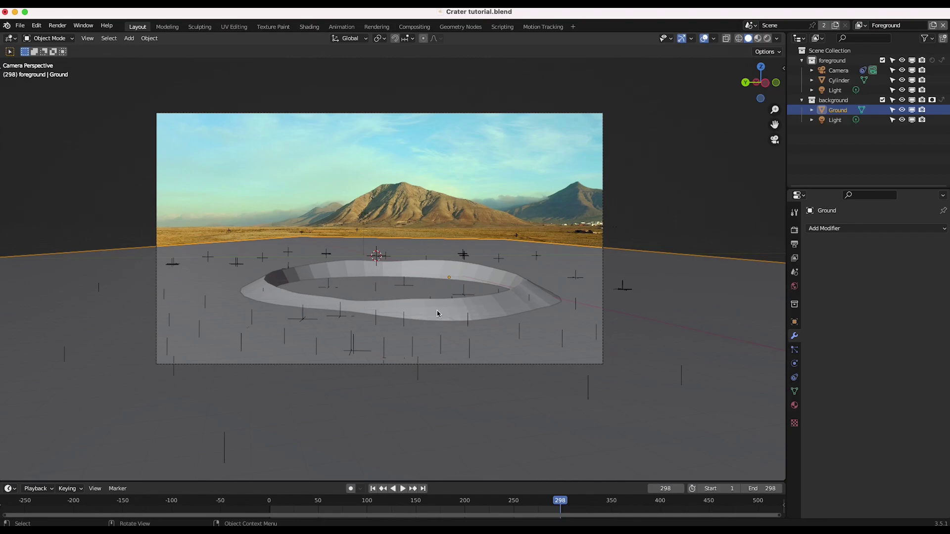
Add a cylinder mesh, scale it up about 8.1 times, and move it about -36.2 m along the X axis
key("shift+a")
mouse_move(364, 261)
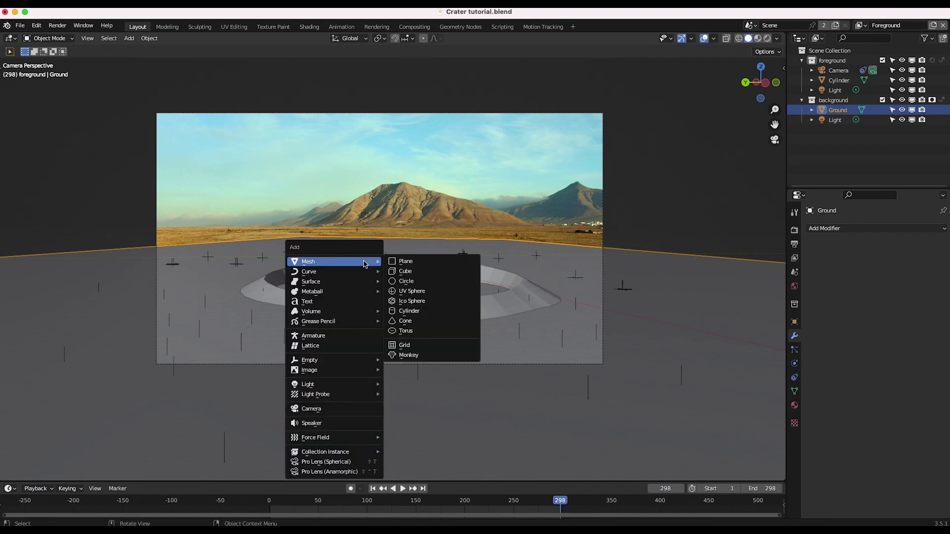
left_click(408, 313)
key("s")
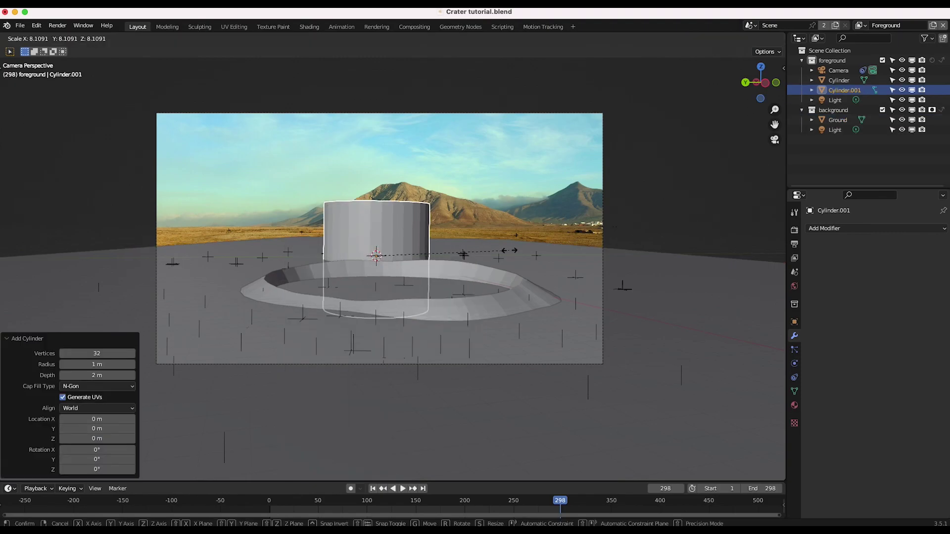
left_click(510, 253)
key("g")
key("x")
left_click(624, 308)
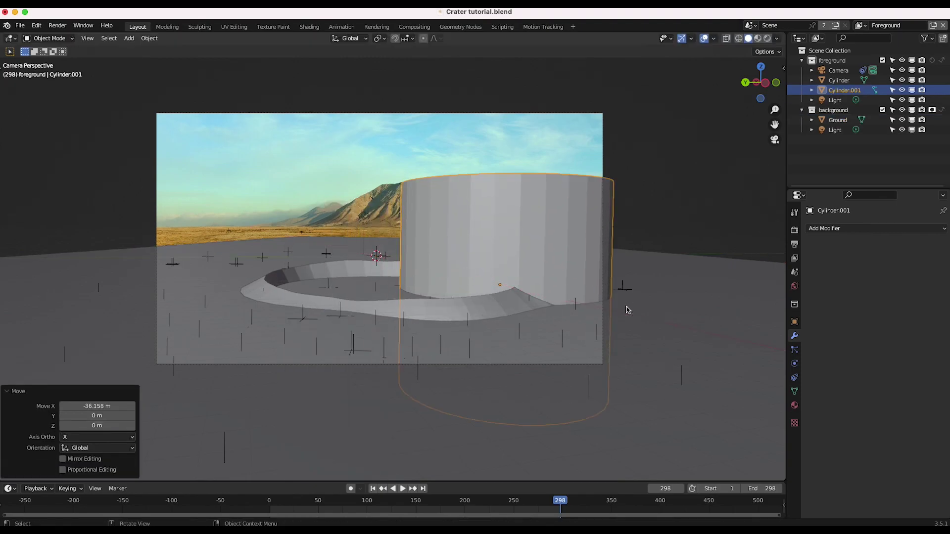
Position the new cylinder over the crater opening and enlarge it to roughly fill the crater's rim
key("g")
left_click(520, 277)
key("s")
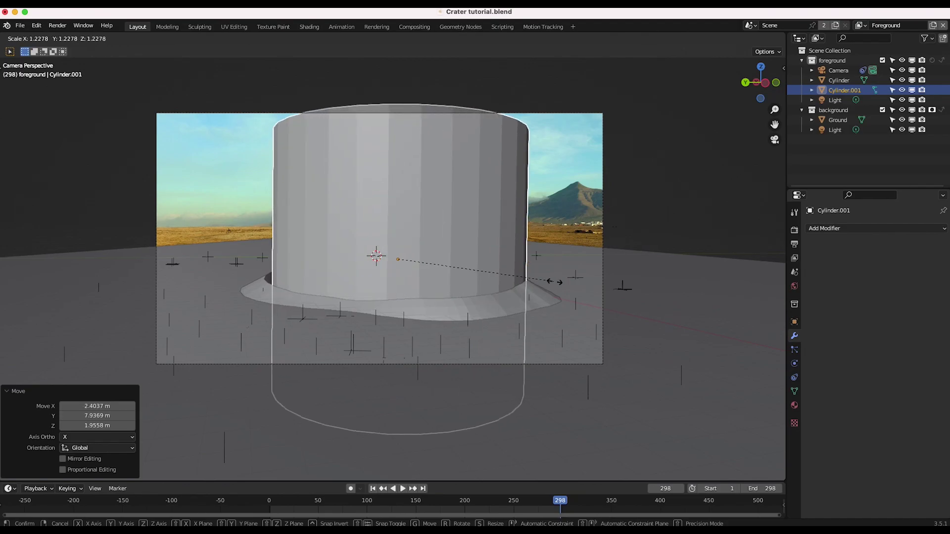
left_click(528, 278)
Add a Boolean modifier to the Ground plane, set to Difference with Cylinder.001 as the object and the Exact solver
middle_click_drag(528, 278, 434, 325)
left_click(510, 311)
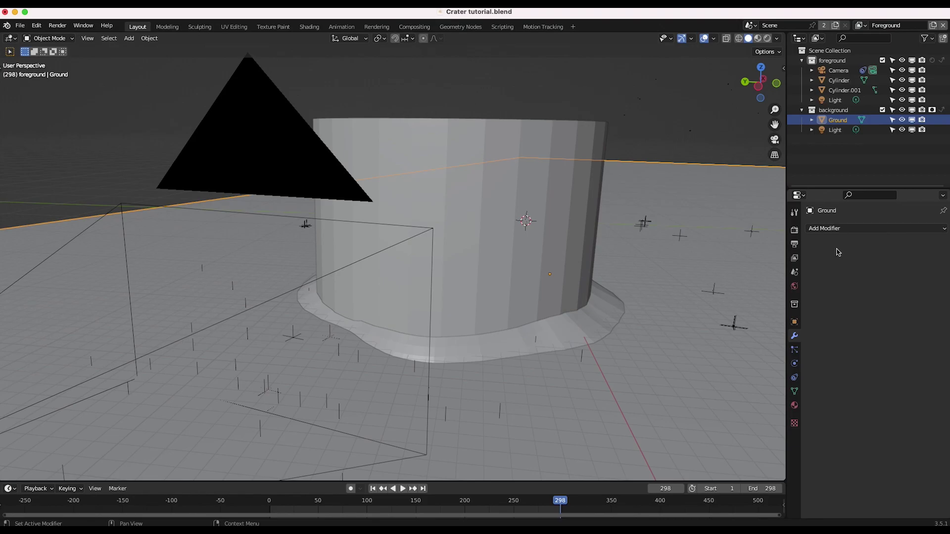
left_click(827, 229)
left_click(747, 278)
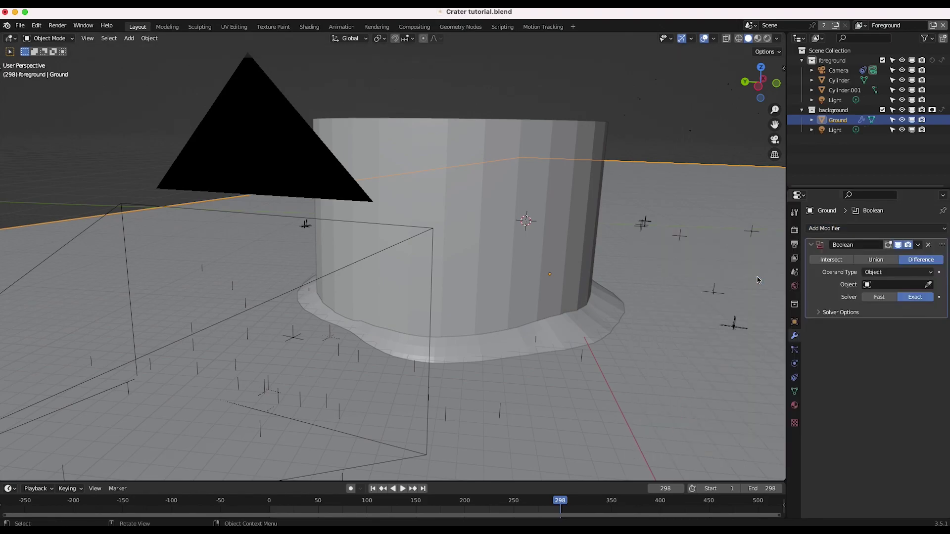
left_click(928, 285)
left_click(538, 185)
middle_click_drag(539, 184, 594, 277)
left_click(880, 297)
left_click(917, 297)
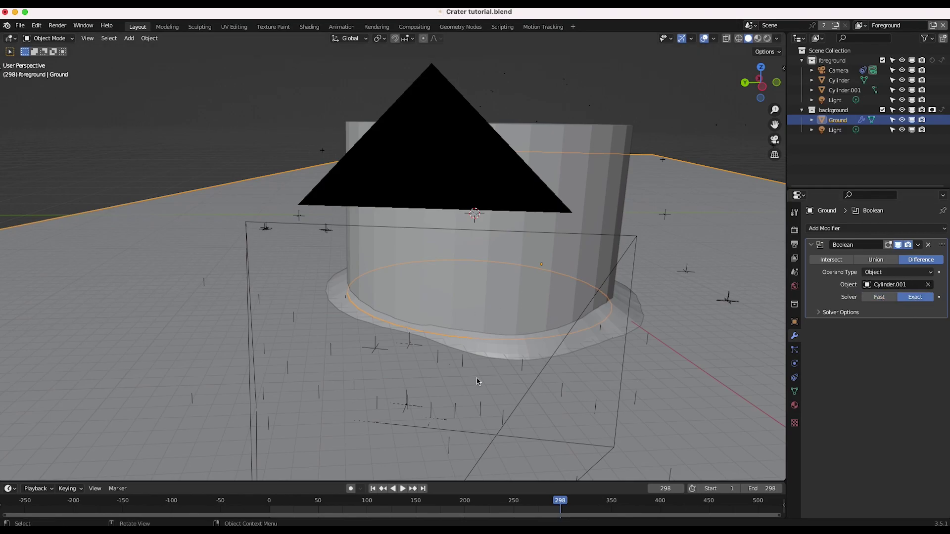
Apply the Ground plane's Boolean modifier and delete the Cylinder.001 cutter
middle_click_drag(633, 327, 444, 287)
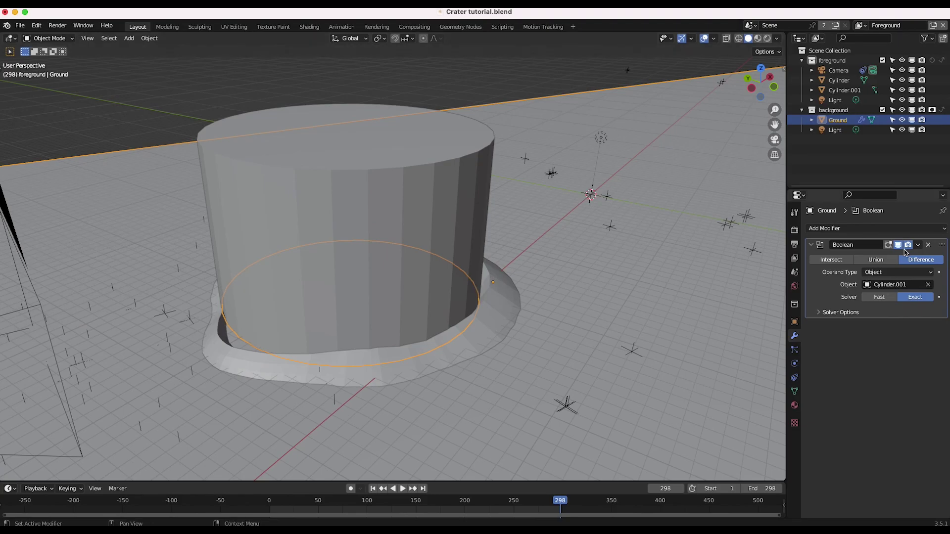
left_click(918, 245)
left_click(883, 257)
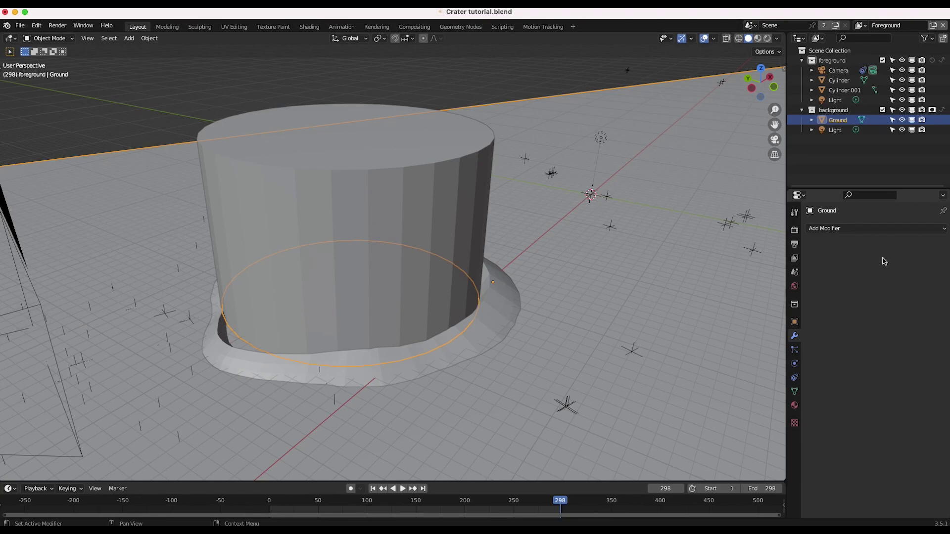
left_click(415, 164)
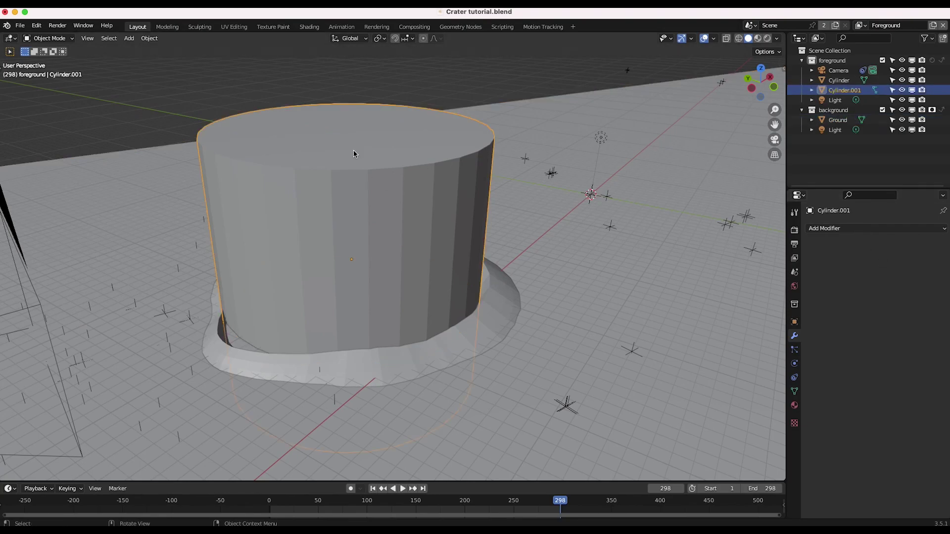
key("x")
left_click(360, 194)
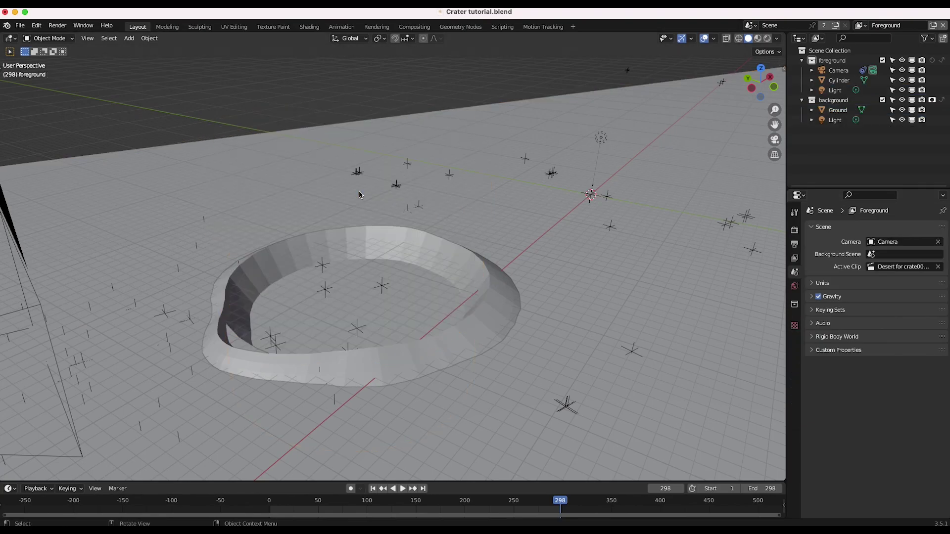
Temporarily lift the crater mesh off the Ground plane to examine the hole cut beneath it
left_click(415, 304)
middle_click_drag(414, 304, 498, 280)
scroll(497, 281, "down", 2)
key("g")
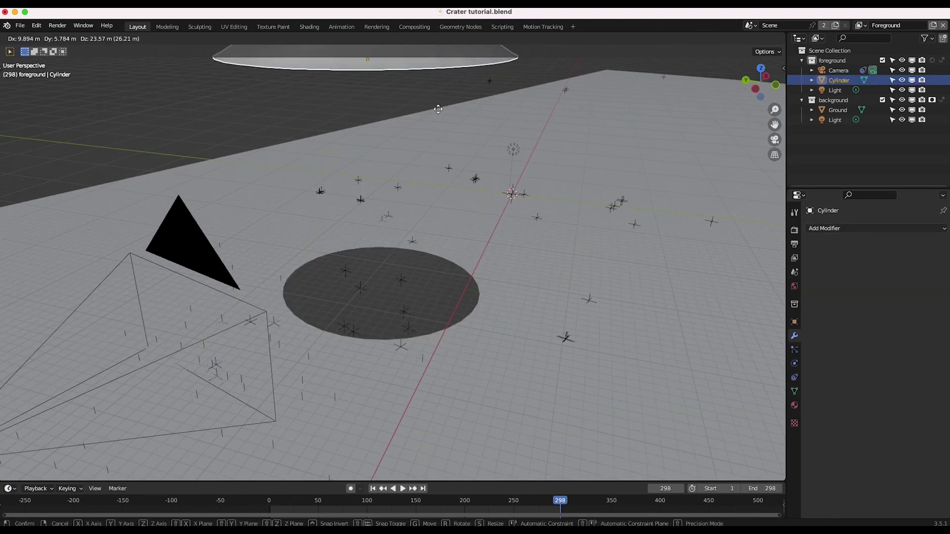
key("Escape")
Return to the camera view in rendered shading and deselect the crater mesh
key("z")
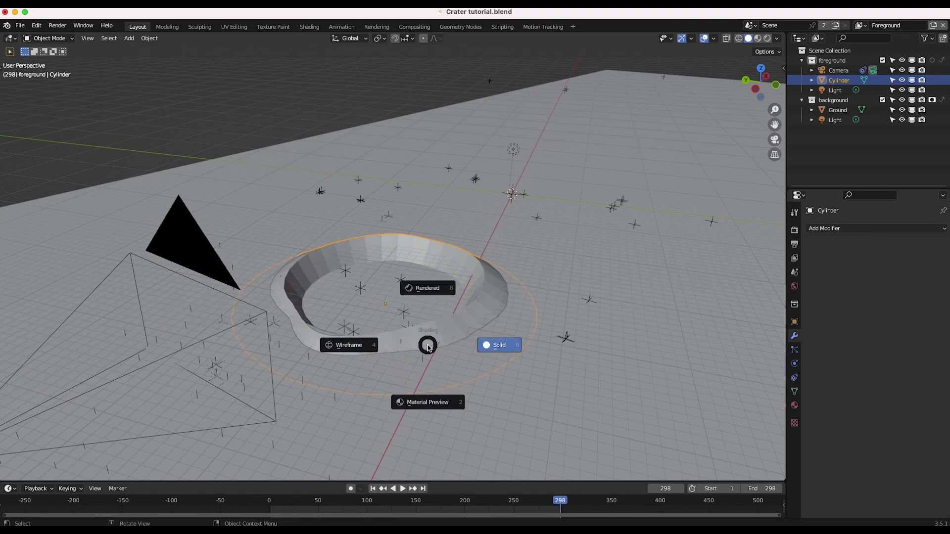
left_click(433, 289)
key("KP_0")
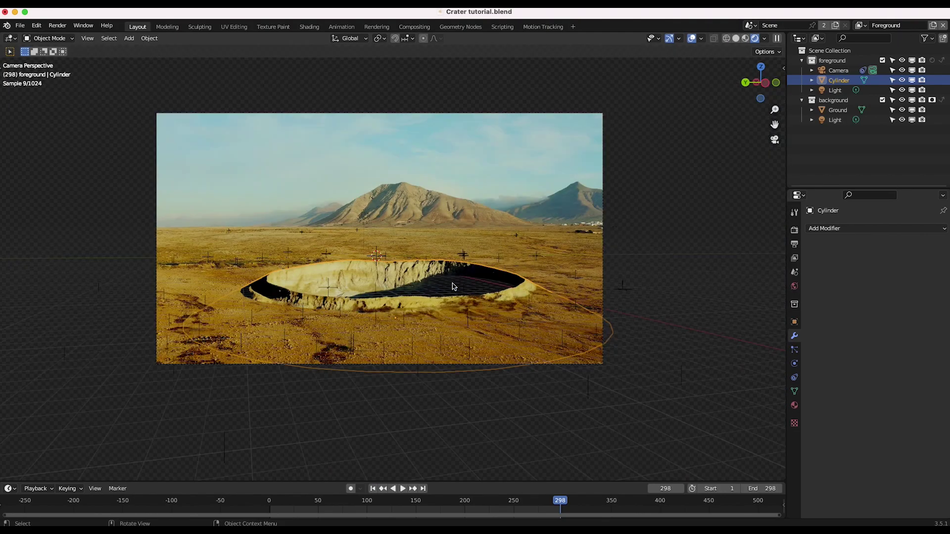
left_click(450, 374)
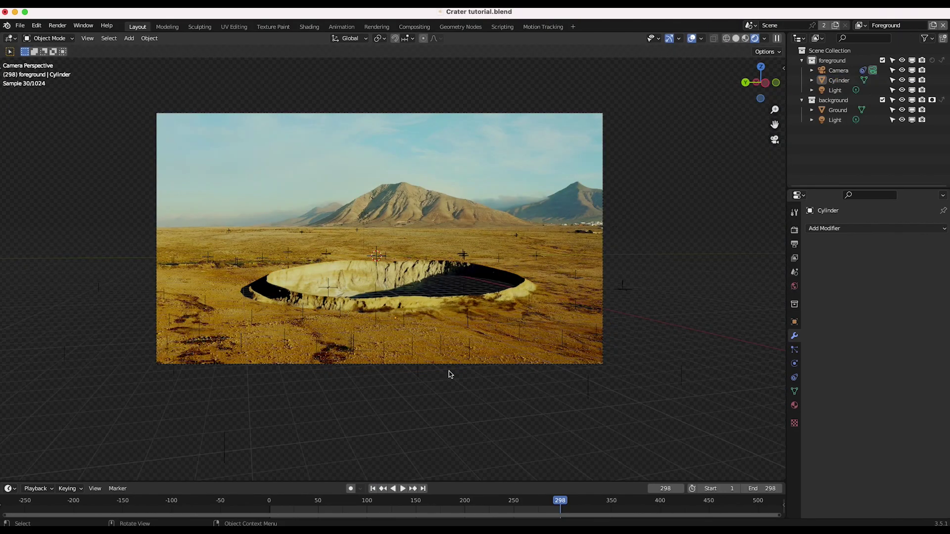
Play the shot from frame 1 in rendered shading and look at the render engine choices
left_click(372, 488)
left_click(403, 488)
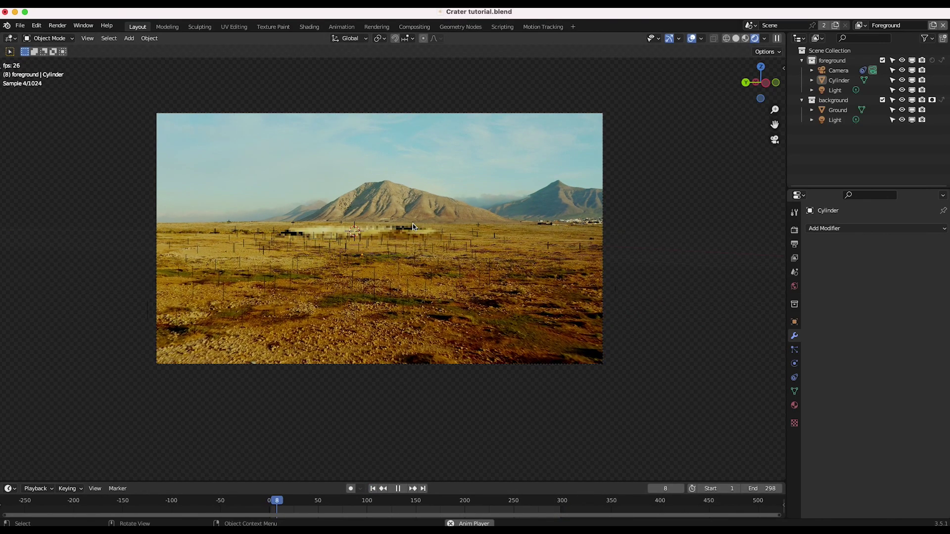
left_click(794, 230)
left_click(905, 228)
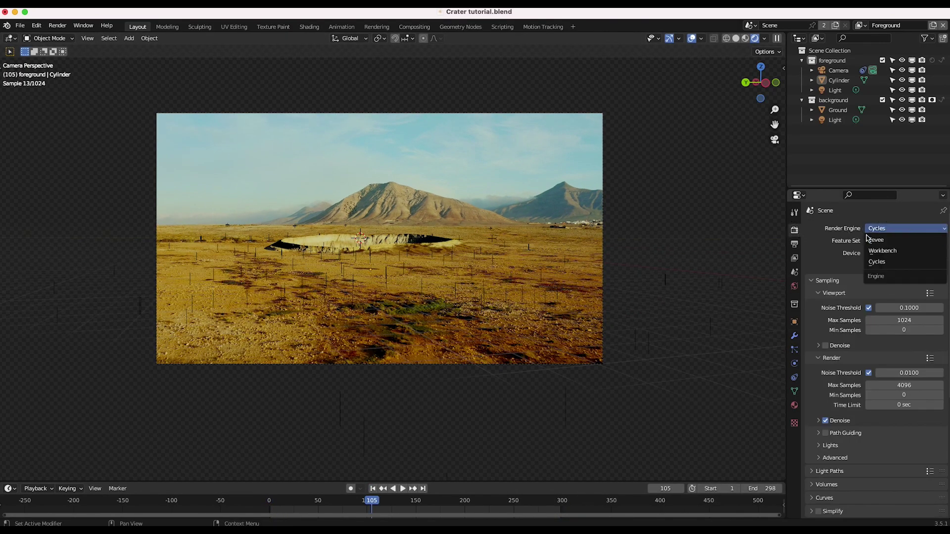
left_click(879, 239)
key("space")
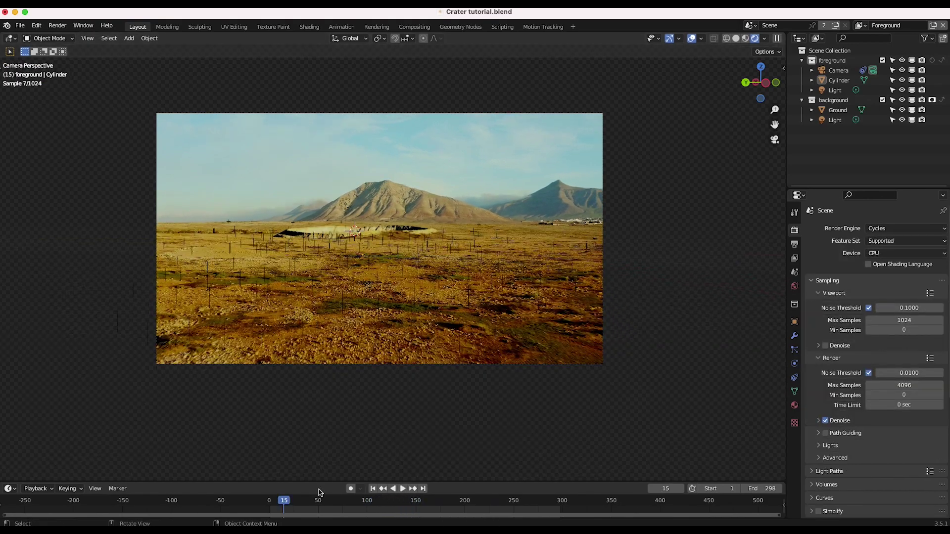
Scrub the timeline through frames 241 and 289 to check how the crater sits in the desert footage
left_click_drag(296, 504, 504, 502)
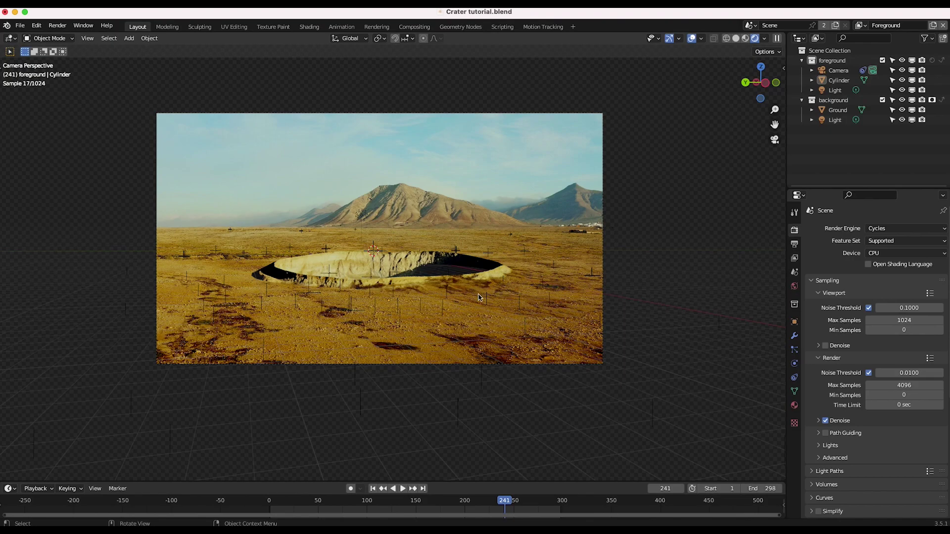
left_click_drag(527, 505, 552, 502)
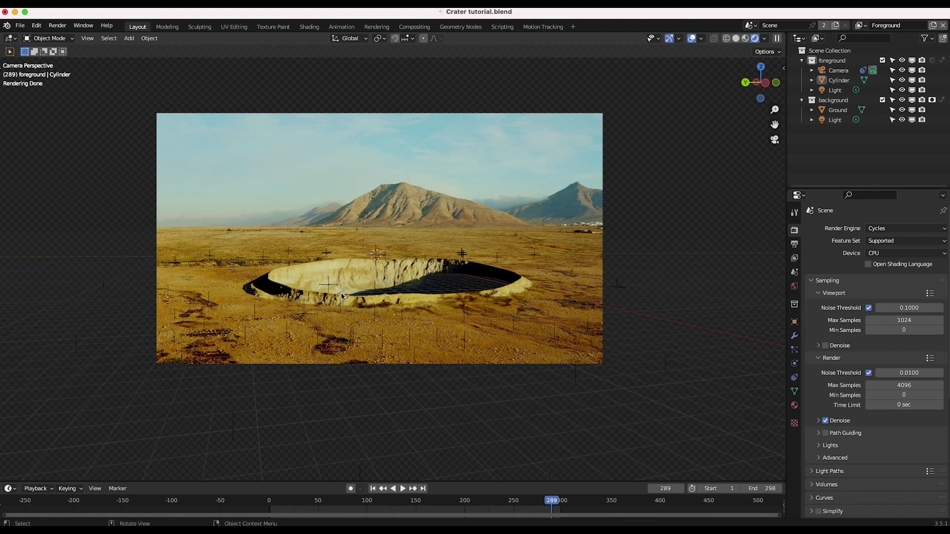
left_click(501, 503)
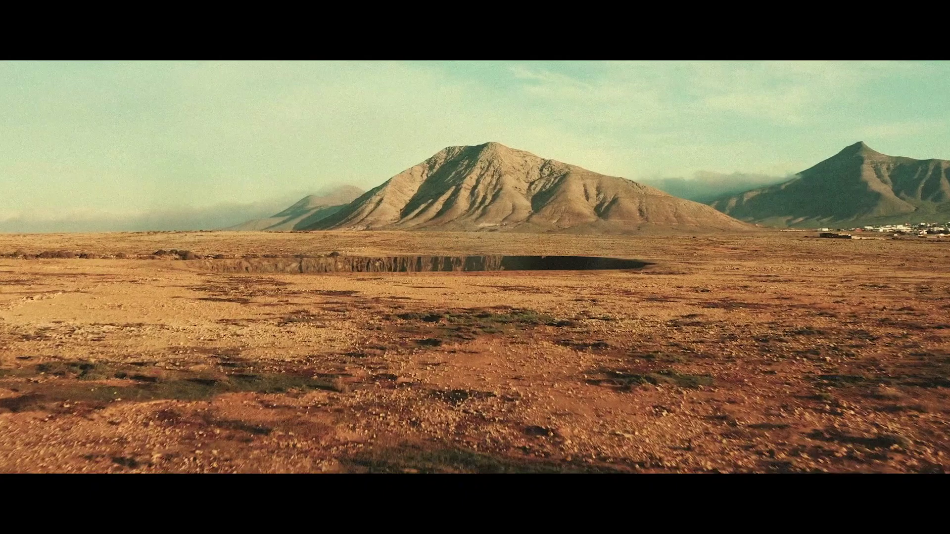